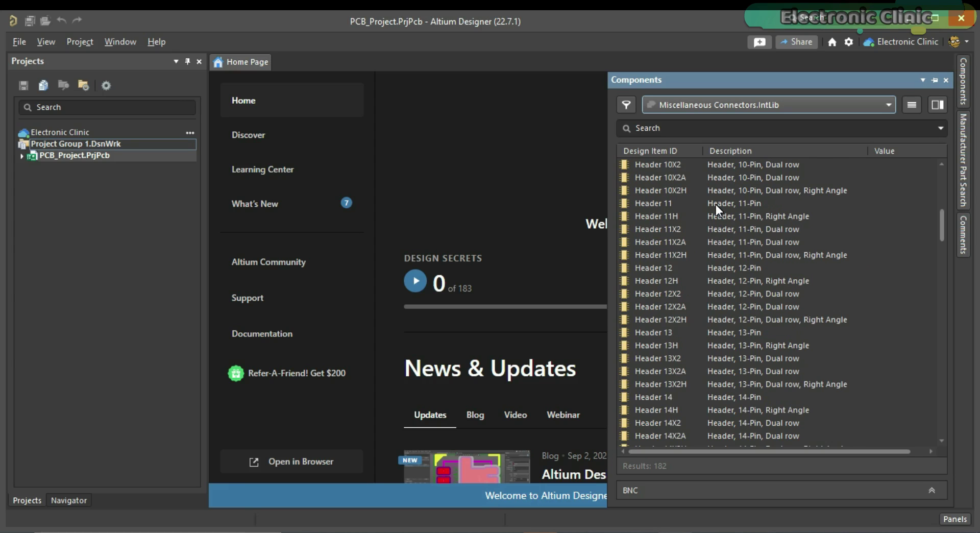
{"action": "scroll", "coordinate": [715, 204], "scroll_direction": "down", "scroll_amount": 9}
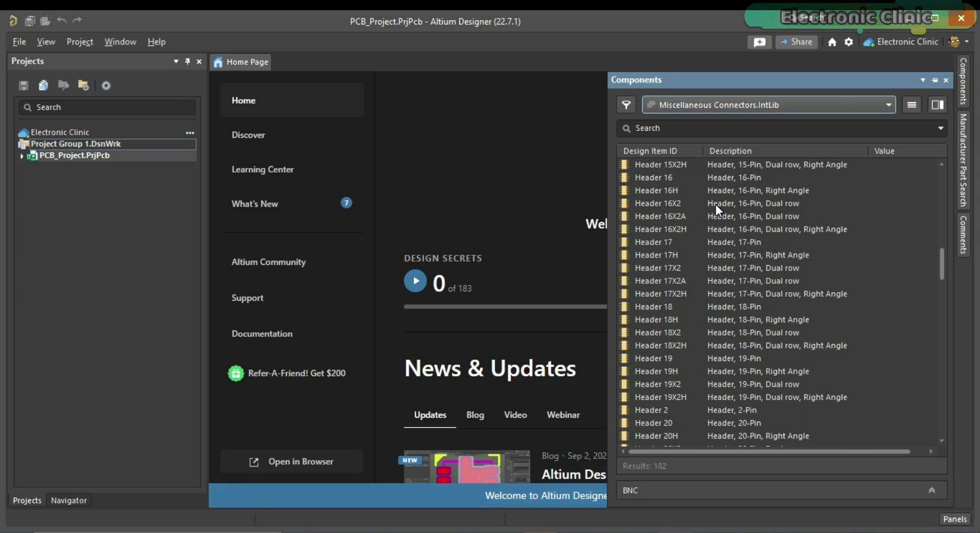
{"action": "scroll", "coordinate": [716, 204], "scroll_direction": "down", "scroll_amount": 7}
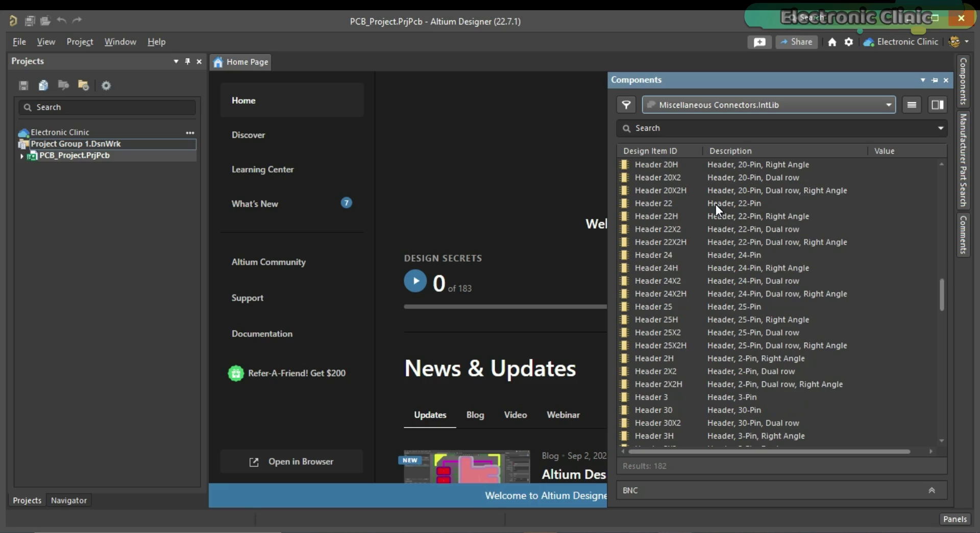
{"action": "scroll", "coordinate": [715, 204], "scroll_direction": "down", "scroll_amount": 4}
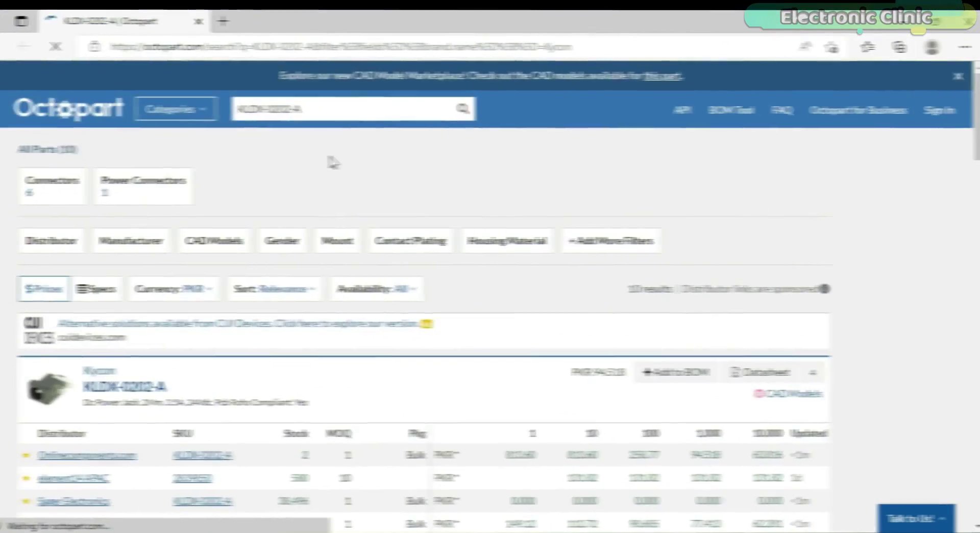
{"action": "scroll", "coordinate": [327, 158], "scroll_direction": "down", "scroll_amount": 15}
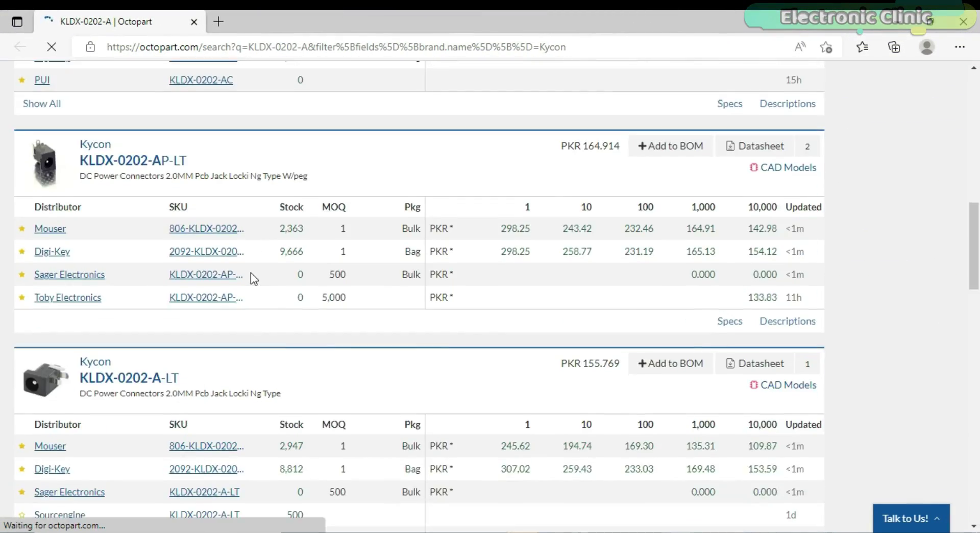
{"action": "scroll", "coordinate": [250, 273], "scroll_direction": "up", "scroll_amount": 15}
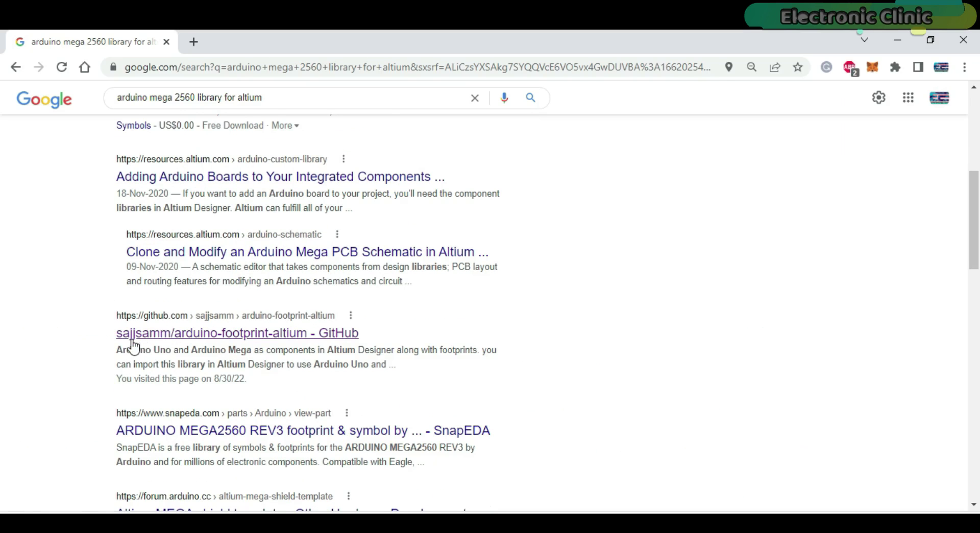
{"action": "left_click", "coordinate": [256, 336]}
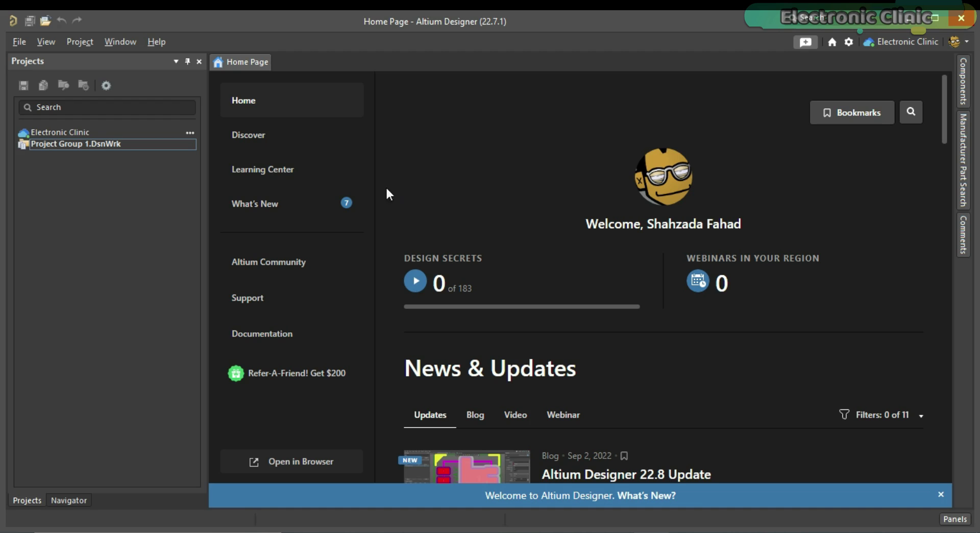
Create an empty local PCB project named PowerSupply in the default projects folder.
{"action": "left_click", "coordinate": [19, 41]}
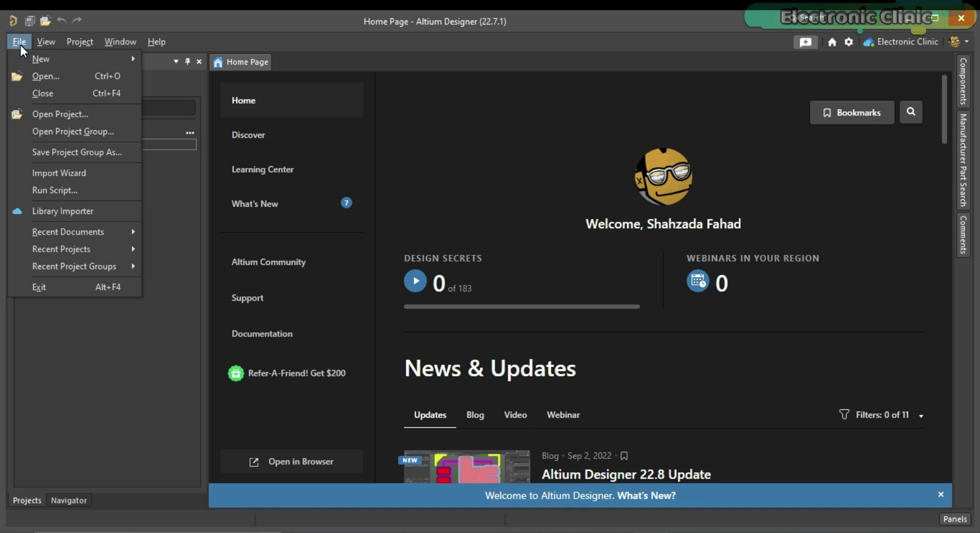
{"action": "mouse_move", "coordinate": [101, 59]}
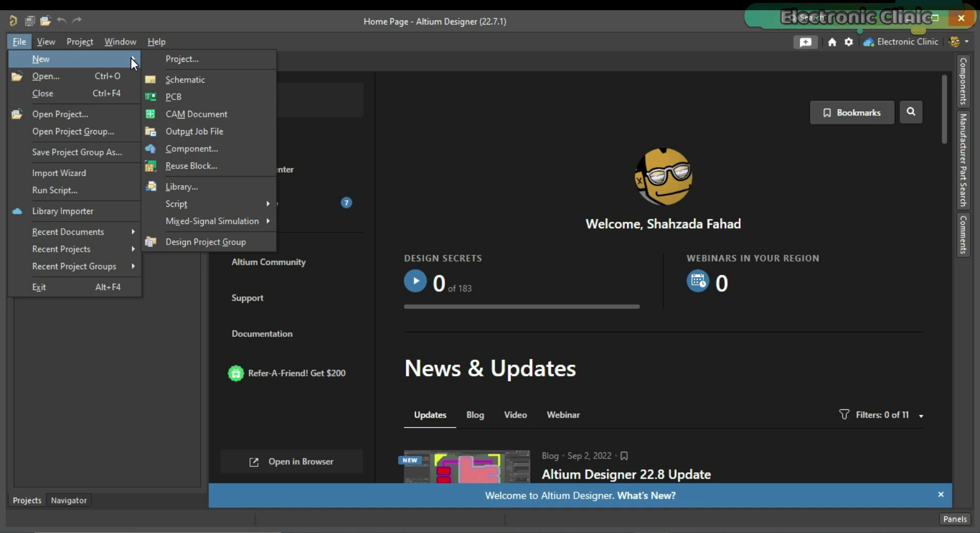
{"action": "left_click", "coordinate": [224, 58]}
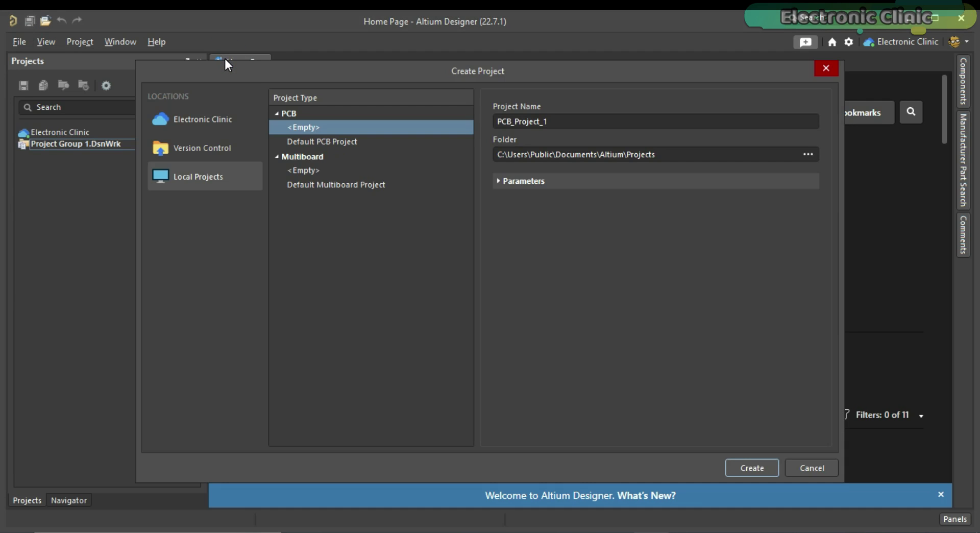
{"action": "double_click", "coordinate": [580, 123]}
{"action": "type", "text": "PowerSupply"}
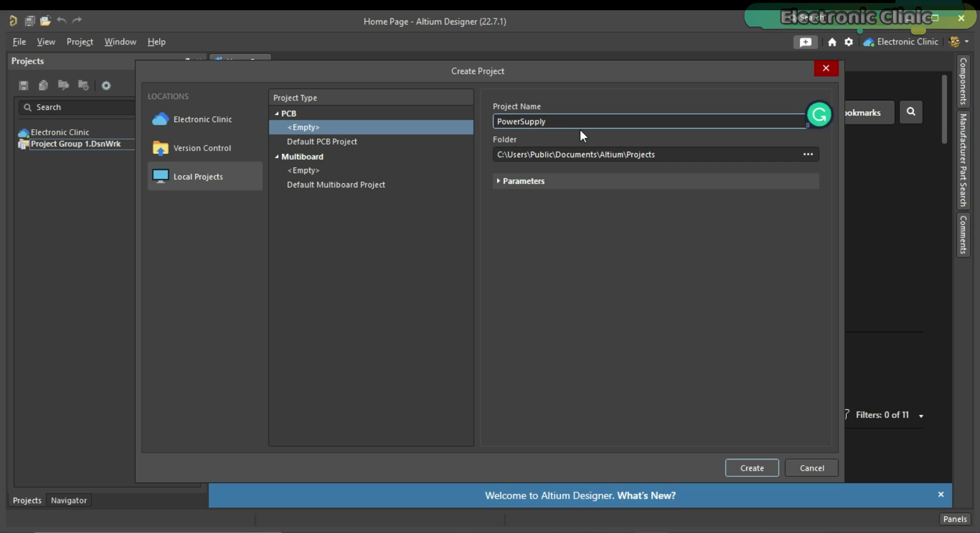
{"action": "left_click", "coordinate": [757, 468]}
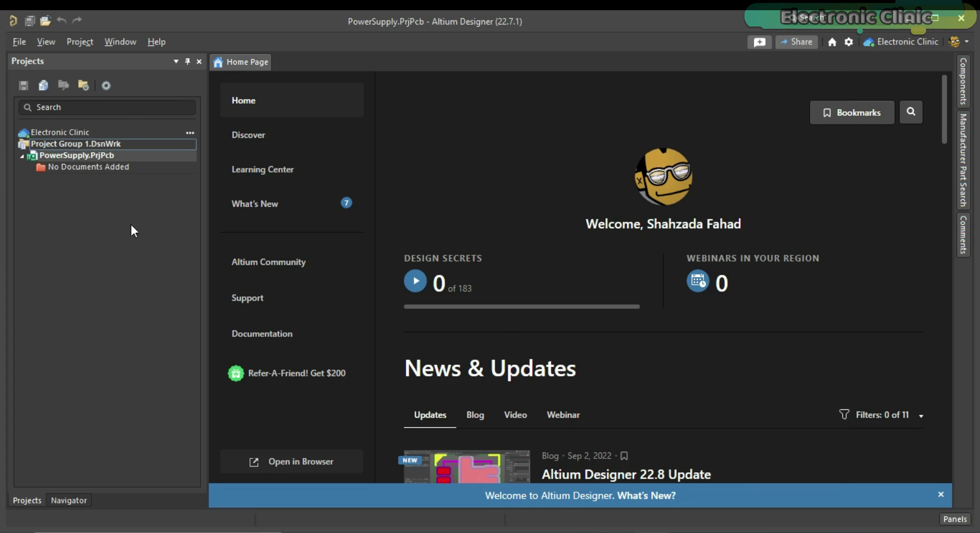
Add a new schematic to the PowerSupply project and save it as PowerSupplySch.
{"action": "right_click", "coordinate": [63, 154]}
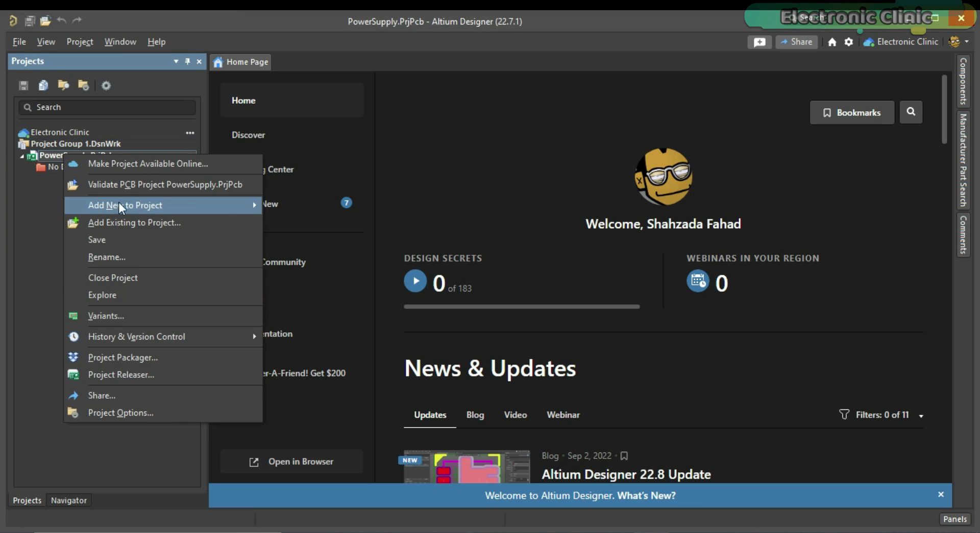
{"action": "mouse_move", "coordinate": [250, 203]}
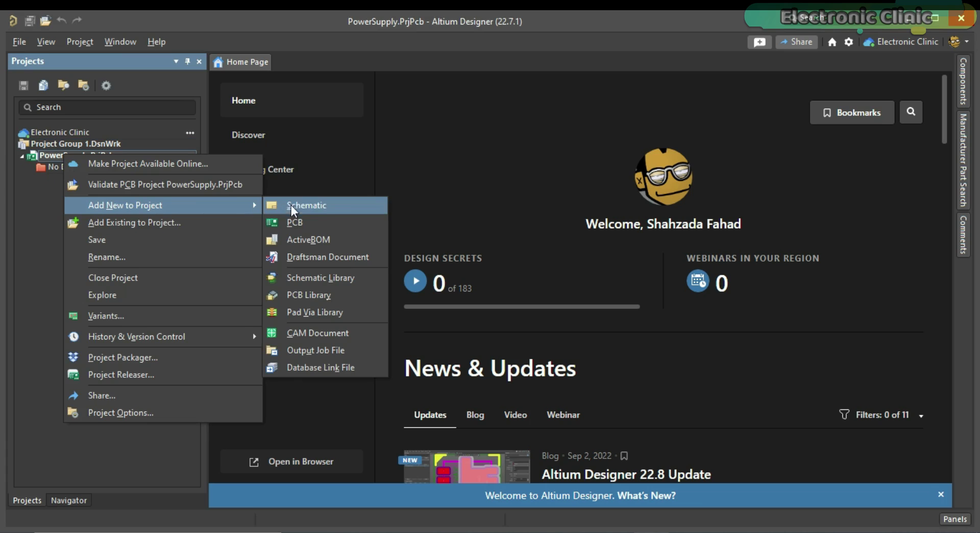
{"action": "left_click", "coordinate": [328, 205]}
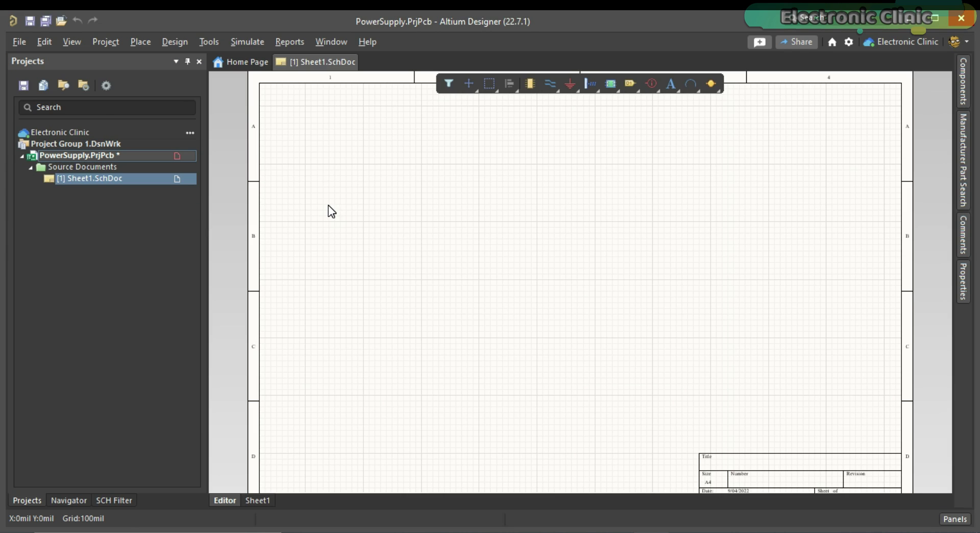
{"action": "key", "text": "ctrl+s"}
{"action": "type", "text": "PowerSupplySch"}
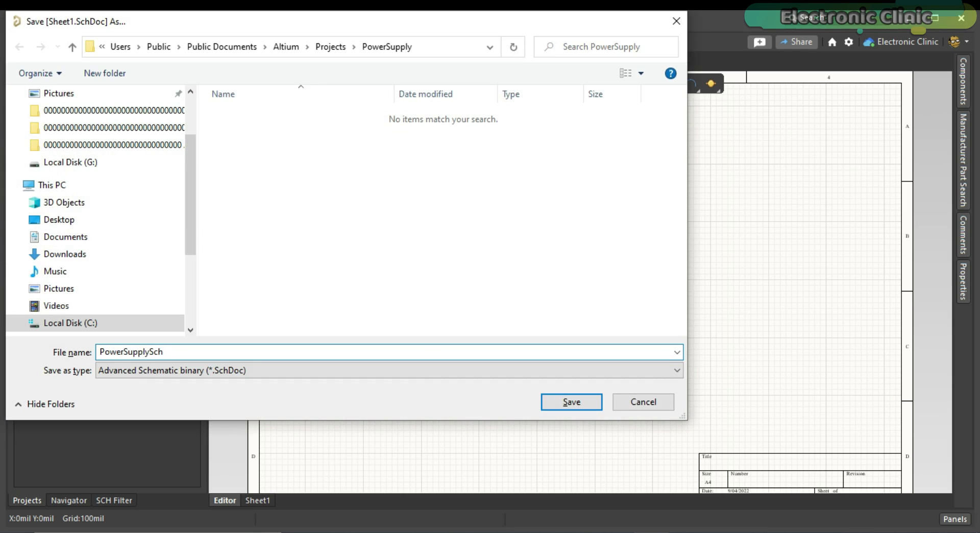
{"action": "left_click", "coordinate": [599, 402]}
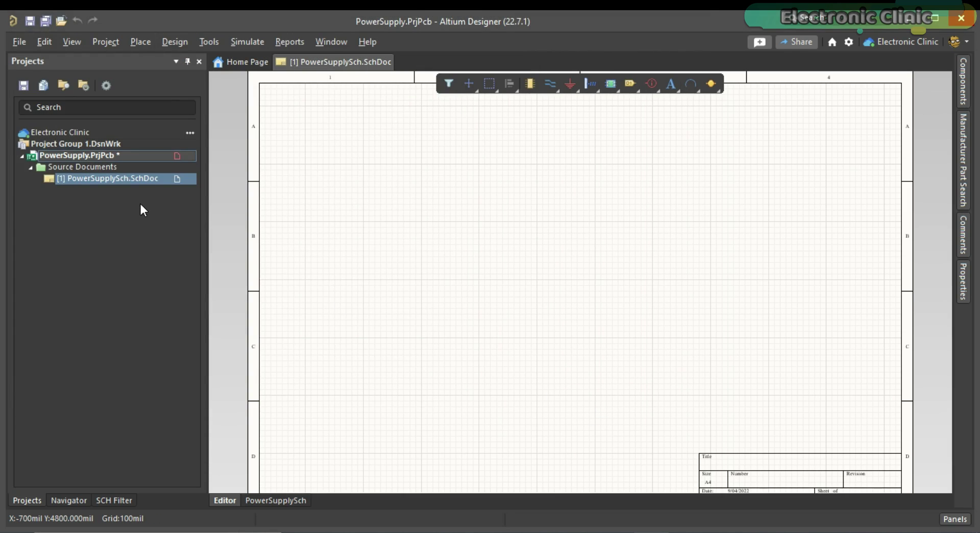
Add a new PCB document to the PowerSupply project and save it as PowerSupplyPCB.
{"action": "right_click", "coordinate": [82, 156]}
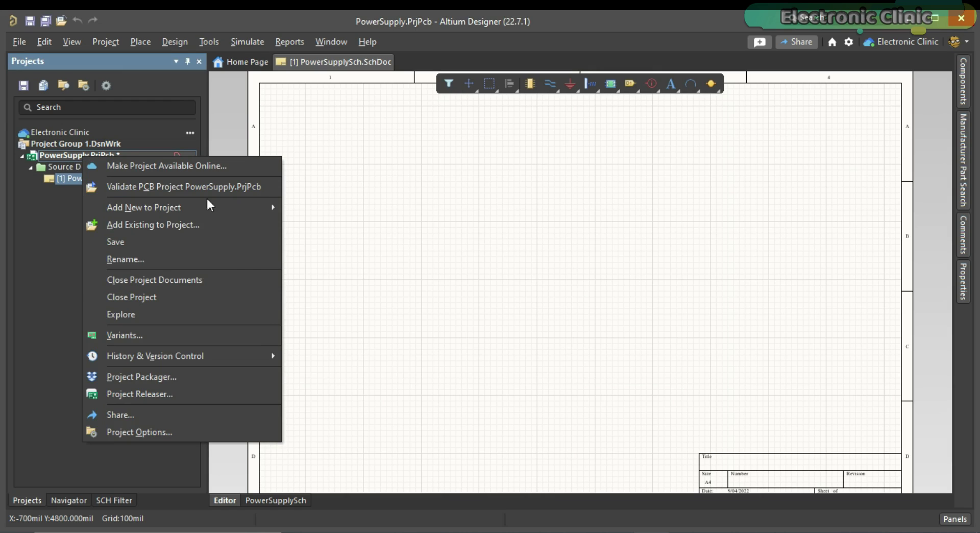
{"action": "mouse_move", "coordinate": [247, 204]}
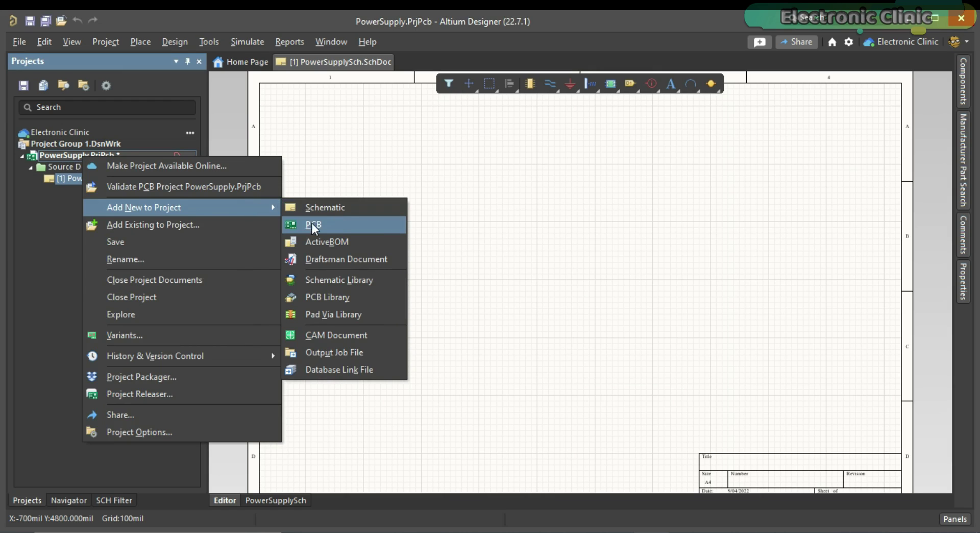
{"action": "left_click", "coordinate": [335, 225]}
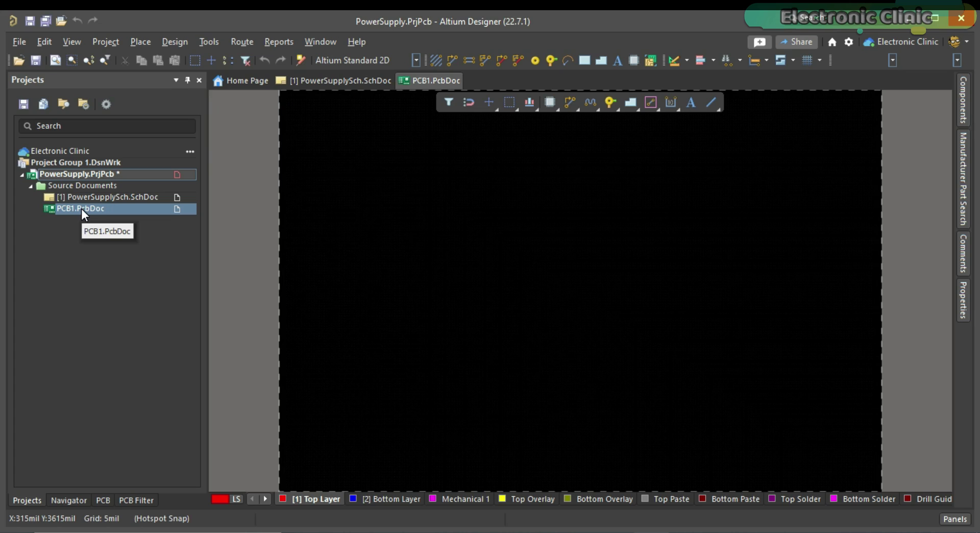
{"action": "key", "text": "ctrl+s"}
{"action": "type", "text": "Power"}
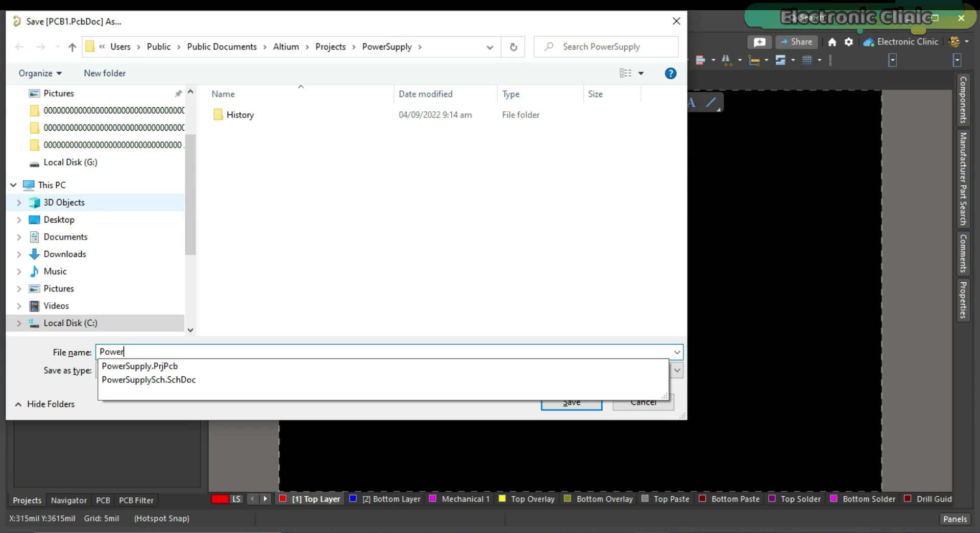
{"action": "type", "text": "SupplyPCB"}
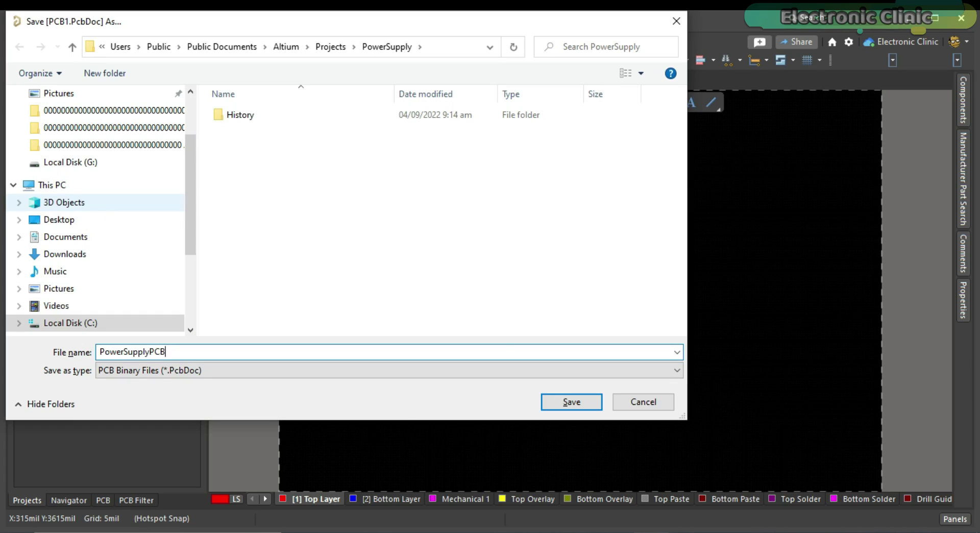
{"action": "left_click", "coordinate": [575, 402]}
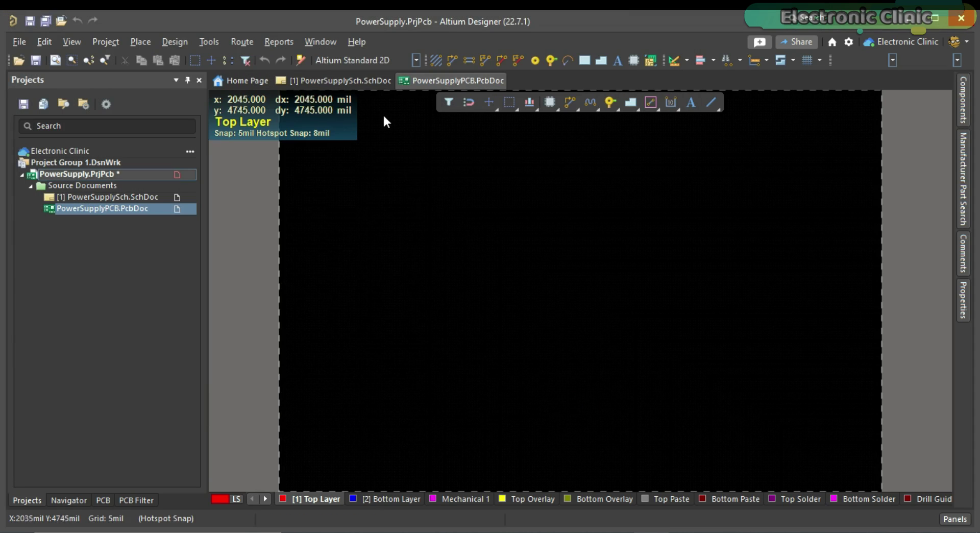
With the PowerSupplySch schematic active, list the components of Miscellaneous Connectors.IntLib and clear the "dc power jack" search filter.
{"action": "left_click", "coordinate": [329, 81]}
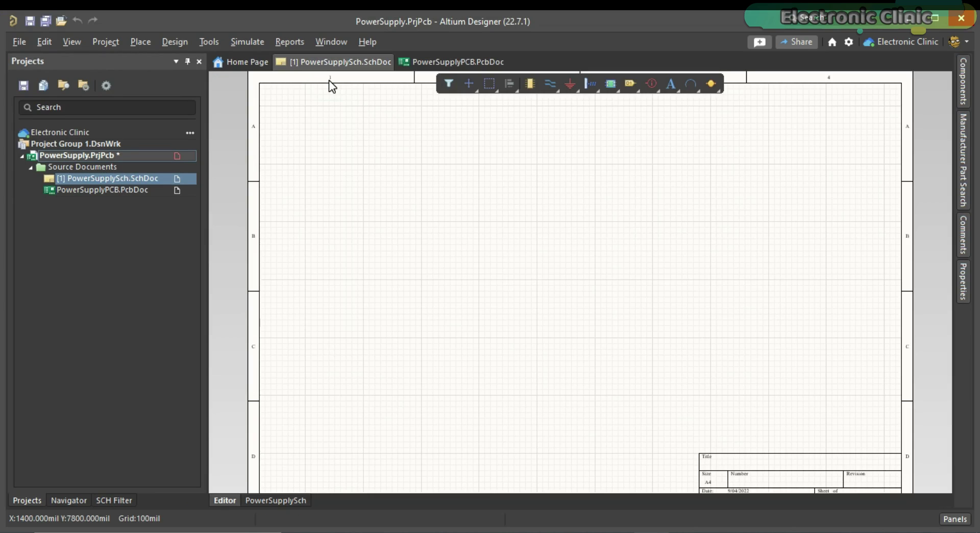
{"action": "left_click", "coordinate": [430, 60]}
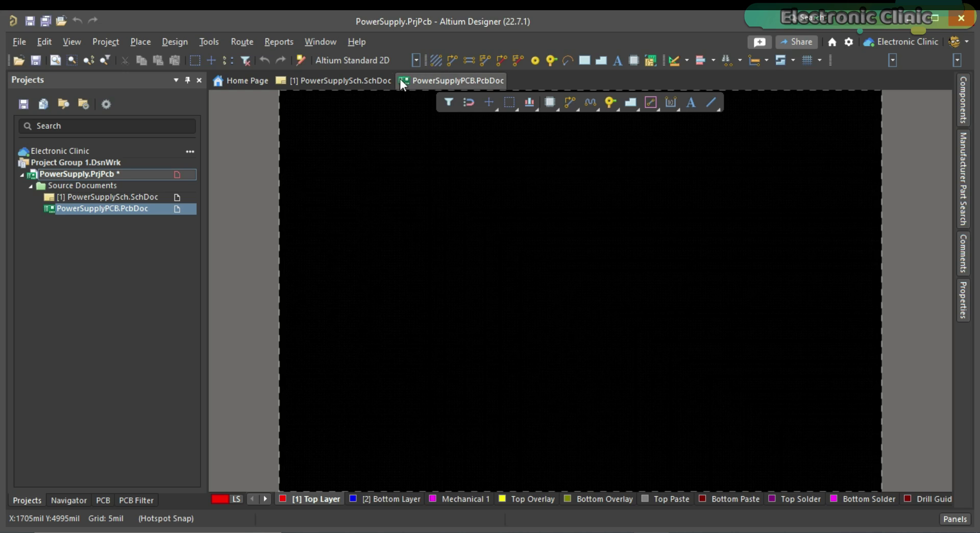
{"action": "left_click", "coordinate": [336, 82]}
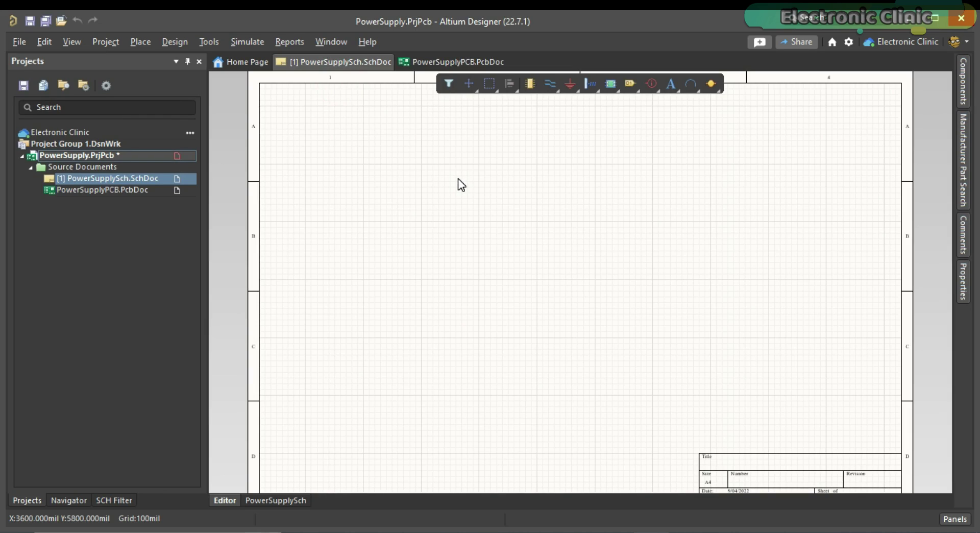
{"action": "left_click", "coordinate": [962, 76]}
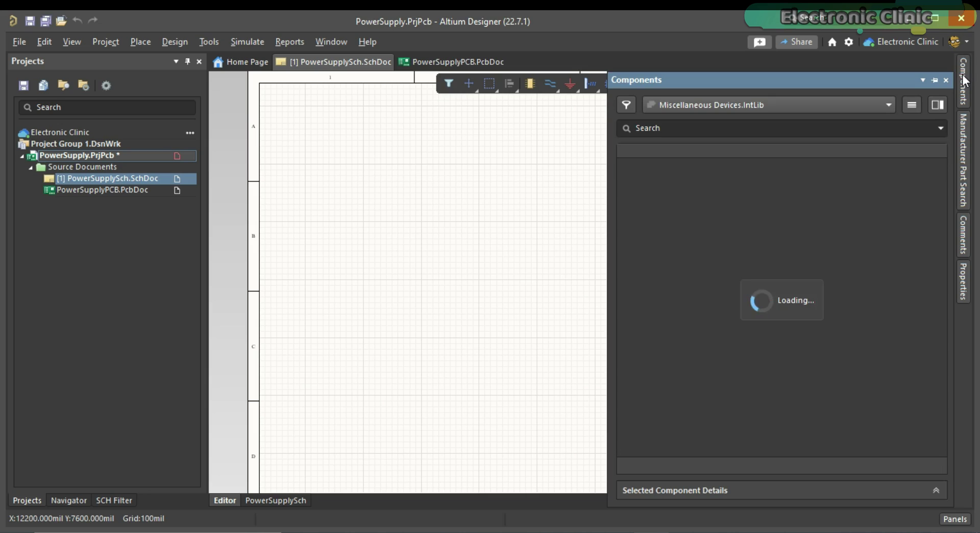
{"action": "left_click", "coordinate": [886, 105]}
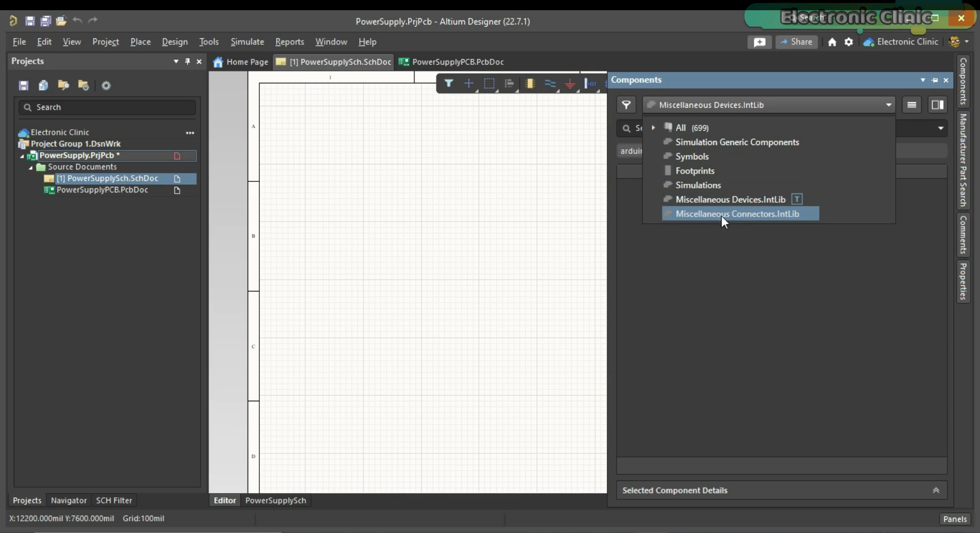
{"action": "left_click", "coordinate": [776, 212]}
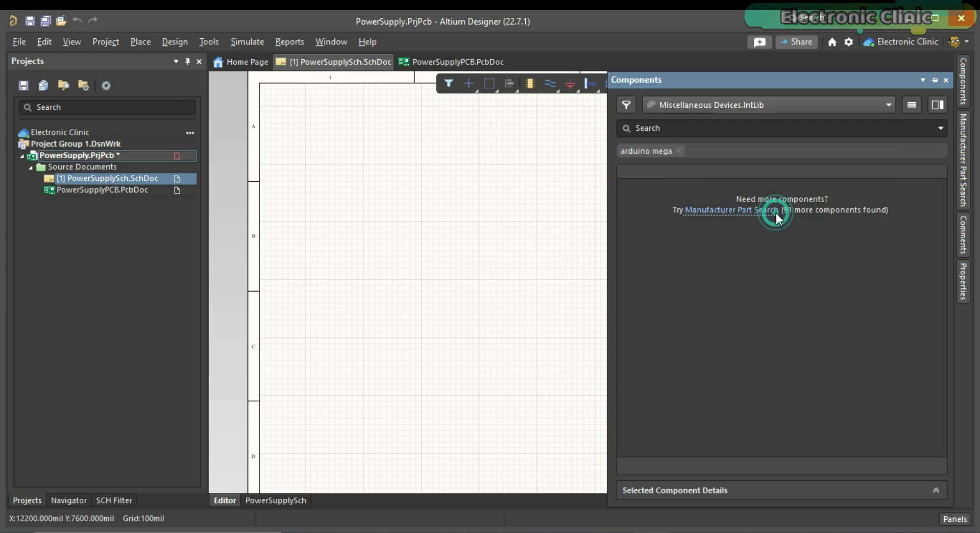
{"action": "left_click", "coordinate": [678, 151]}
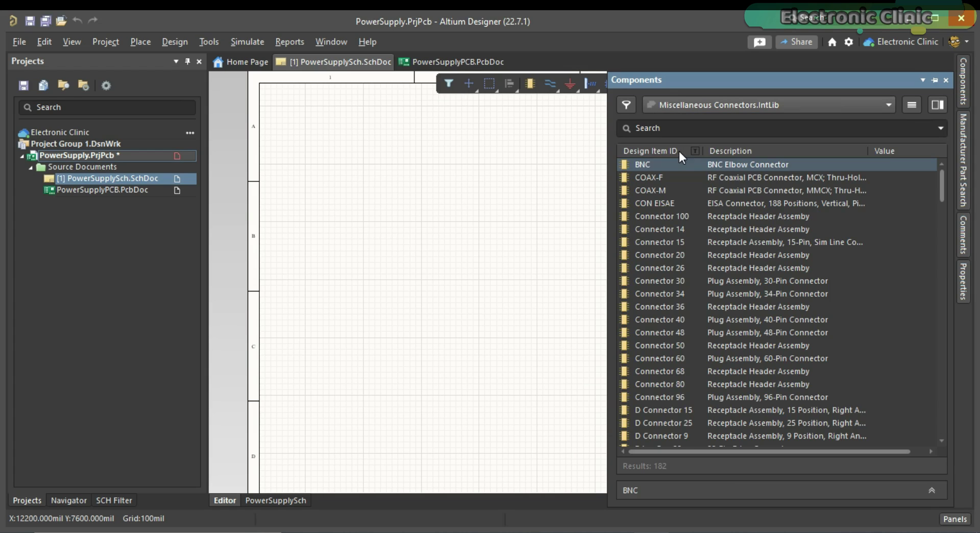
Copy the DC power jack's part number KLDX-0202-A from the Word components list and search for it among Altium Designer's components.
{"action": "left_click", "coordinate": [678, 128]}
{"action": "left_click", "coordinate": [612, 532]}
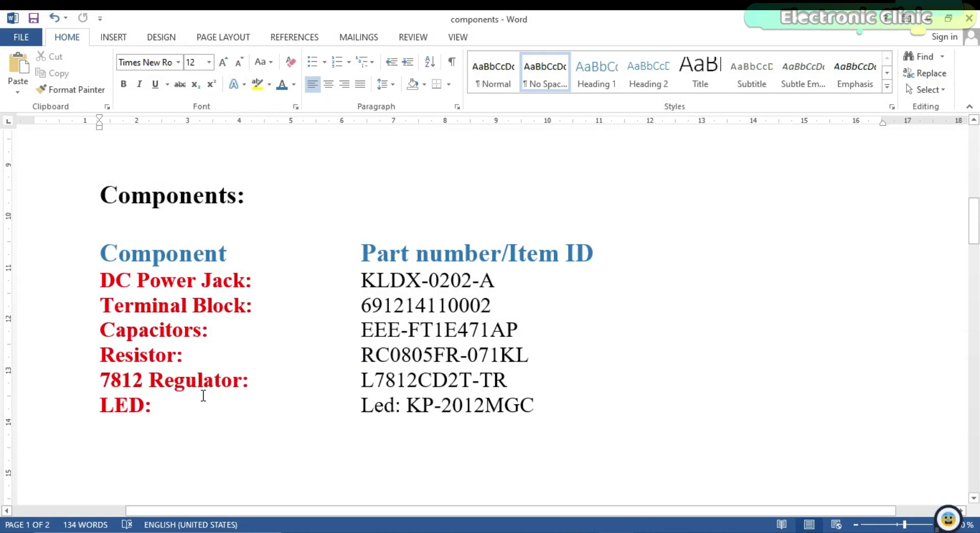
{"action": "left_click_drag", "start_coordinate": [361, 280], "coordinate": [491, 280]}
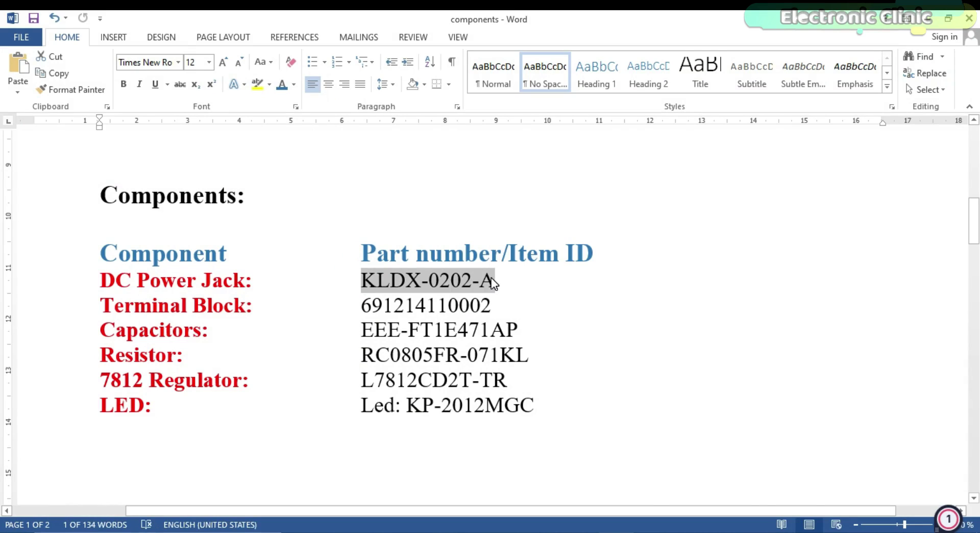
{"action": "key", "text": "ctrl+c"}
{"action": "left_click", "coordinate": [634, 531]}
{"action": "left_click", "coordinate": [664, 130]}
{"action": "key", "text": "ctrl+v"}
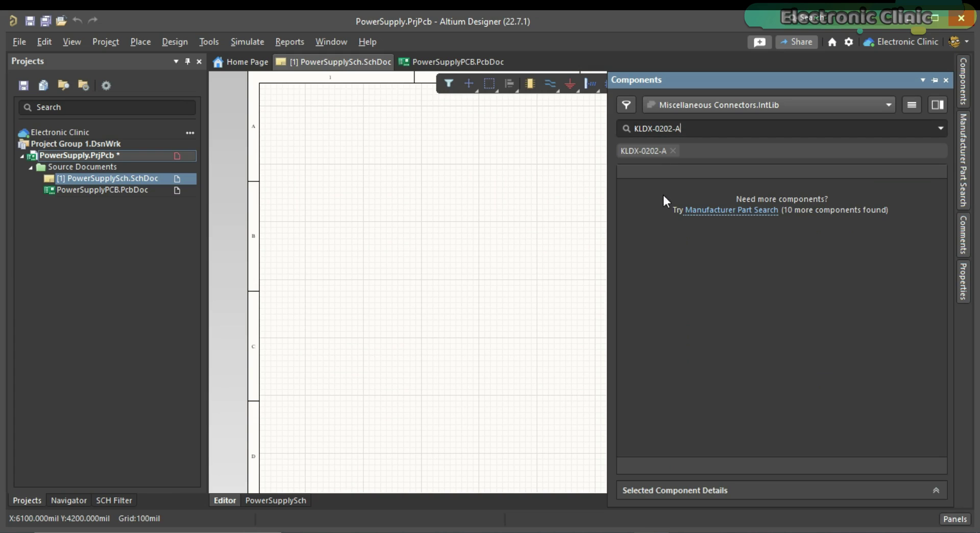
Extend the KLDX-0202-A search to Manufacturer Part Search, view the Kycon part's Octopart page in the browser and return to Altium Designer.
{"action": "left_click", "coordinate": [730, 210]}
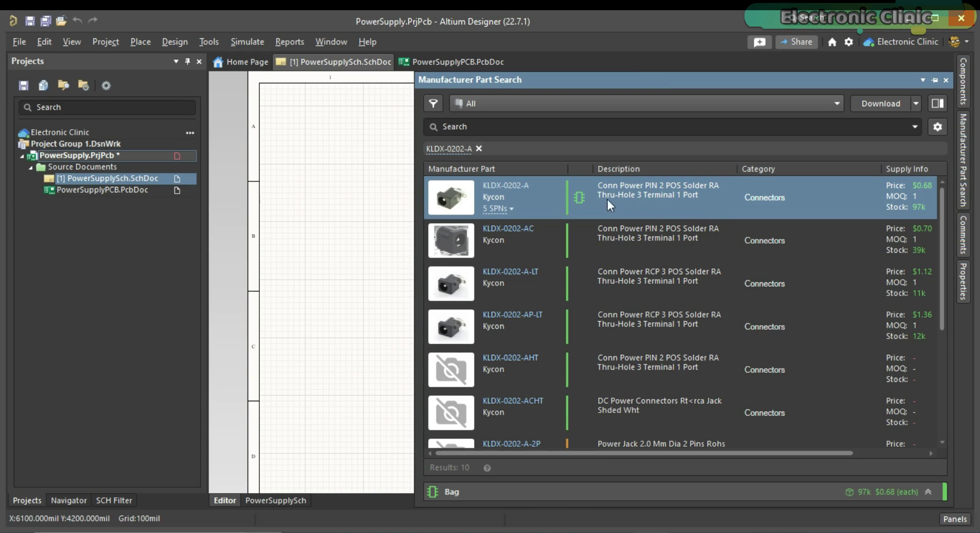
{"action": "left_click", "coordinate": [497, 187]}
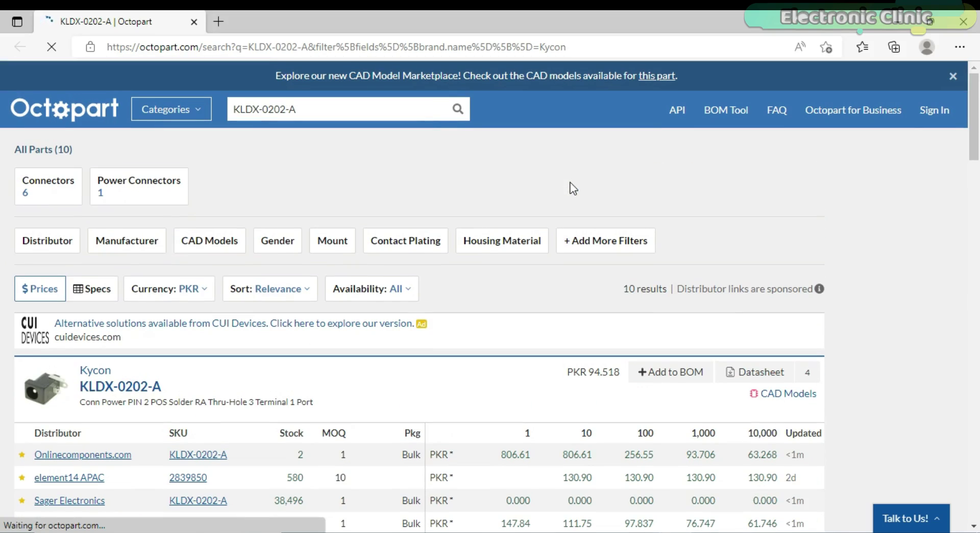
{"action": "left_click", "coordinate": [976, 23]}
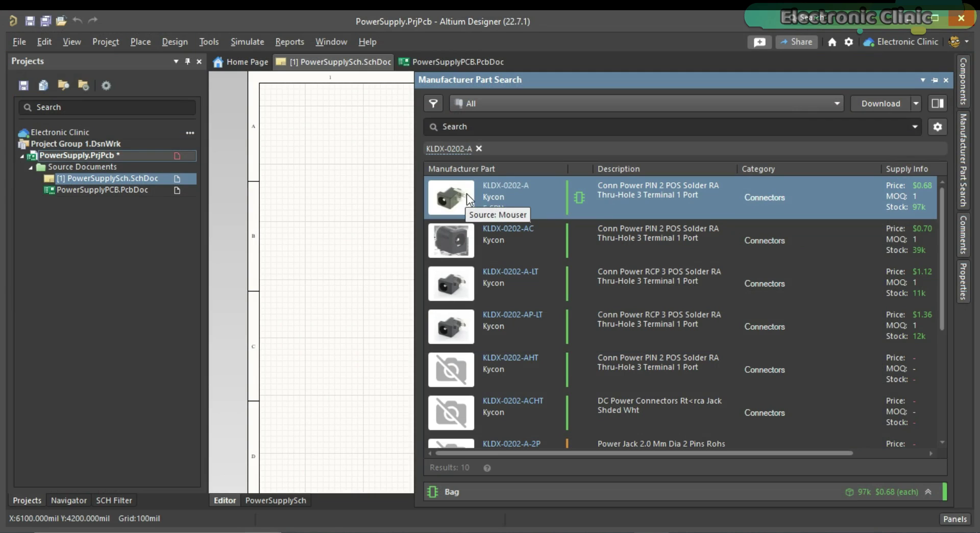
Place the Kycon KLDX-0202-A power jack once on the schematic sheet near its upper left area.
{"action": "right_click", "coordinate": [470, 191]}
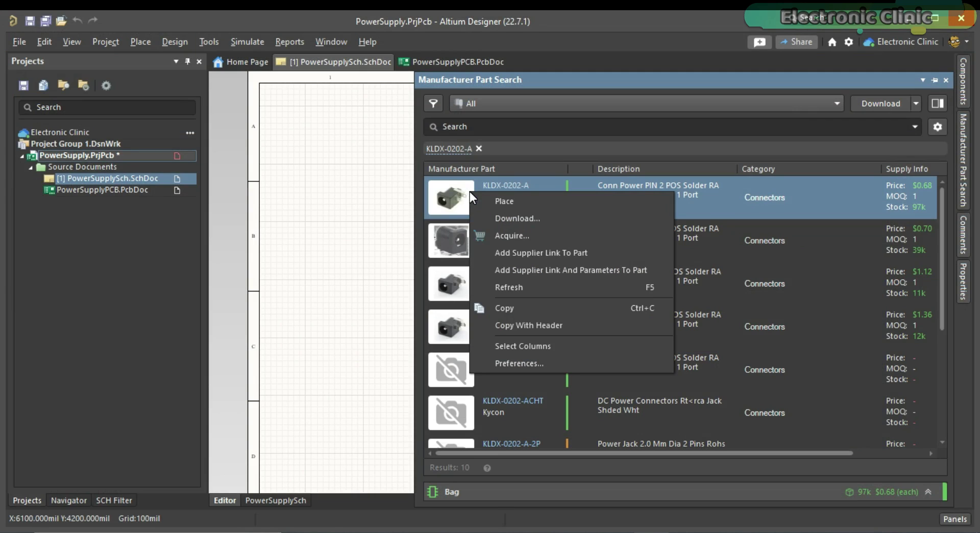
{"action": "left_click", "coordinate": [513, 202]}
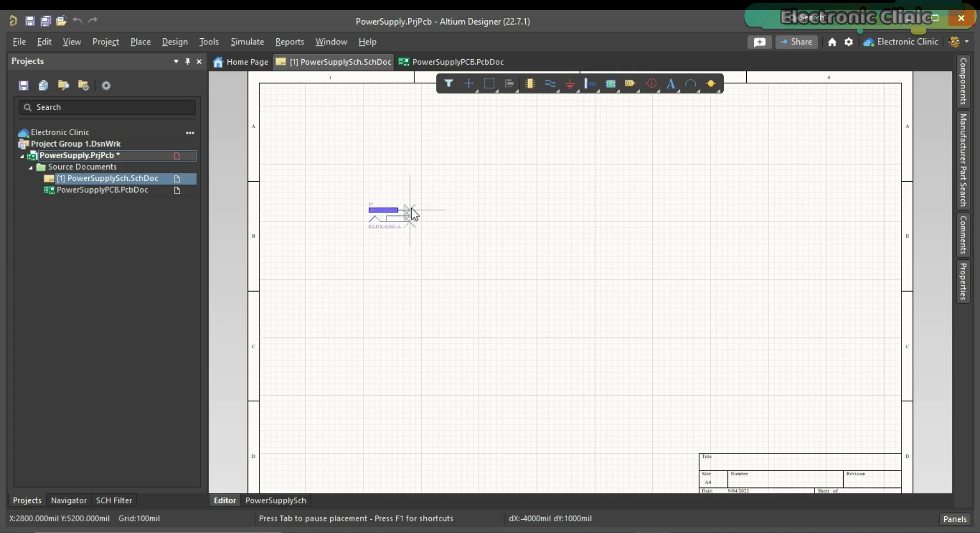
{"action": "scroll", "coordinate": [411, 203], "scroll_direction": "up", "scroll_amount": 2}
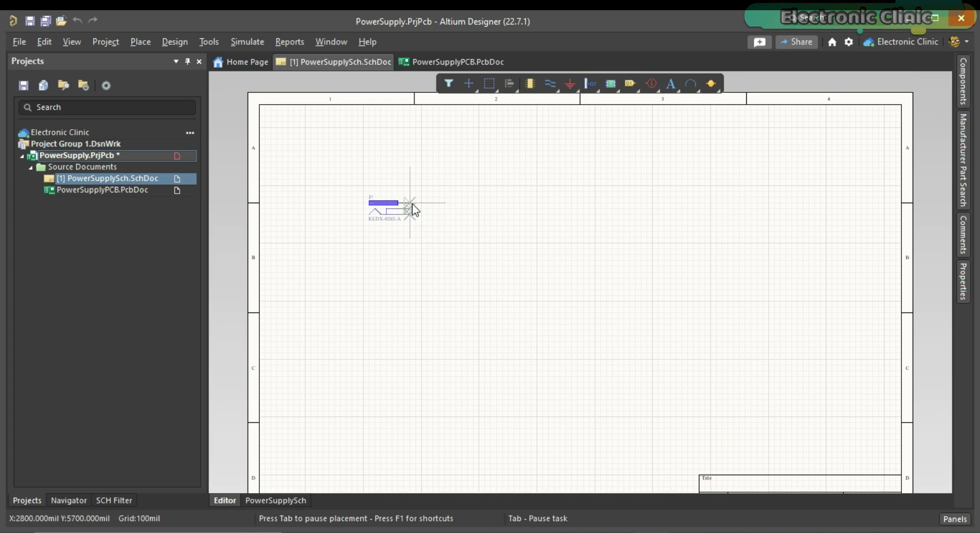
{"action": "left_click", "coordinate": [410, 204]}
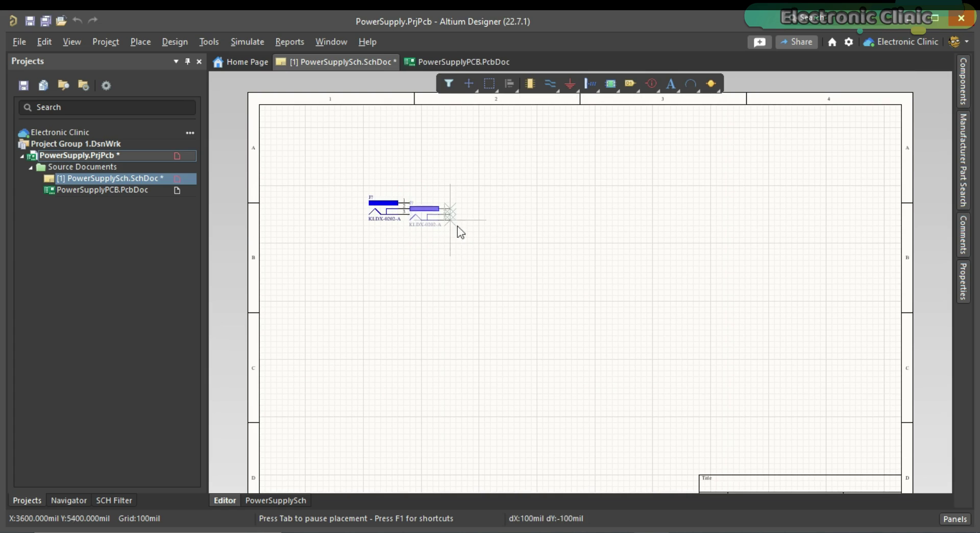
{"action": "key", "text": "Escape"}
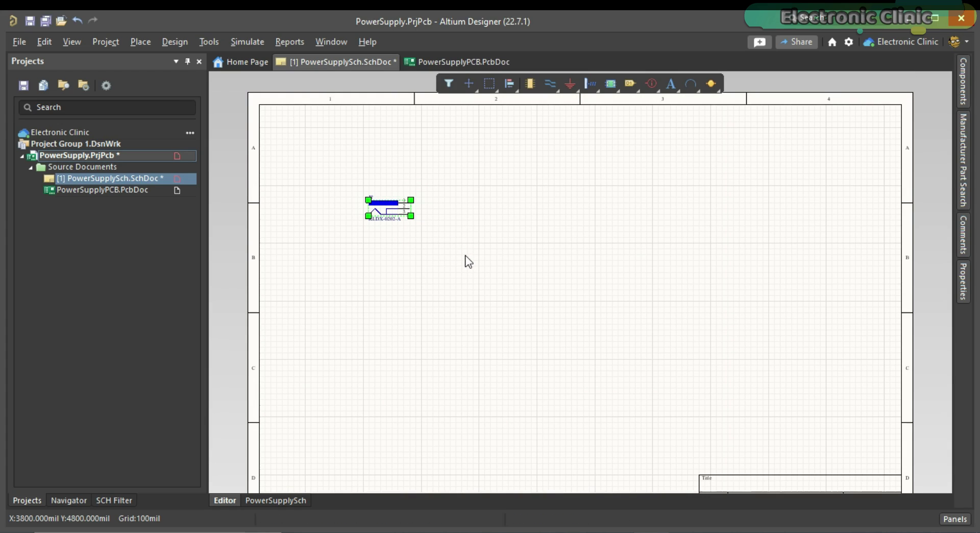
{"action": "scroll", "coordinate": [363, 216], "scroll_direction": "up", "scroll_amount": 3, "text": "ctrl"}
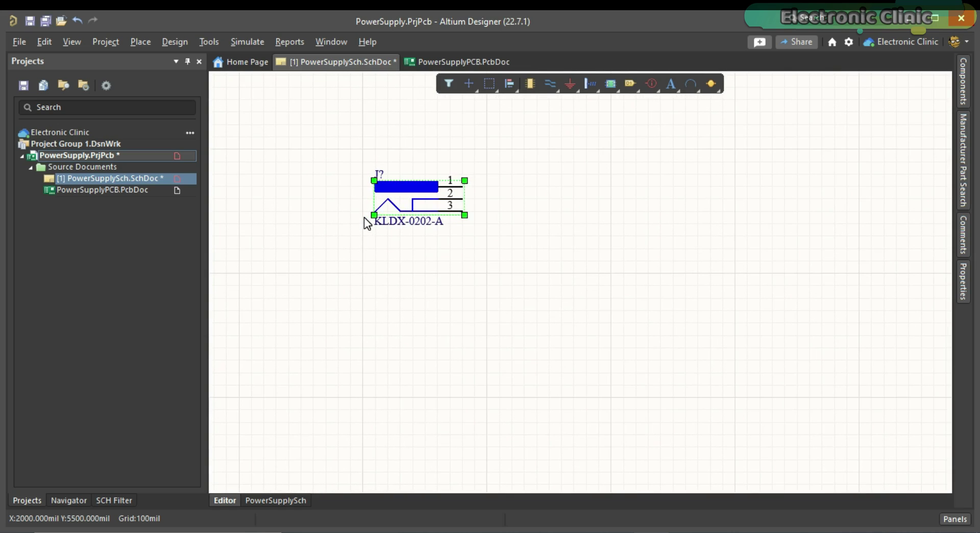
{"action": "scroll", "coordinate": [364, 216], "scroll_direction": "up", "scroll_amount": 3, "text": "ctrl"}
{"action": "scroll", "coordinate": [363, 216], "scroll_direction": "down", "scroll_amount": 2, "text": "ctrl"}
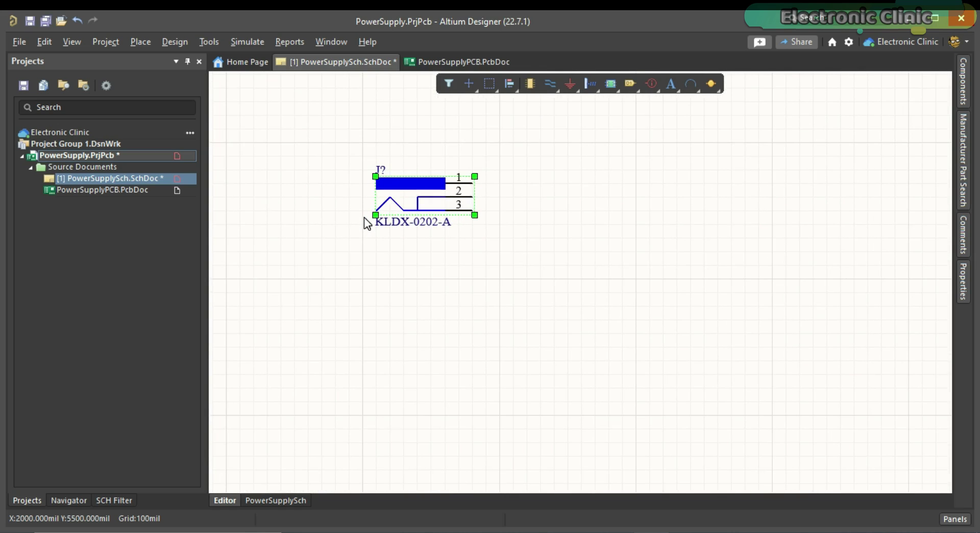
{"action": "scroll", "coordinate": [363, 217], "scroll_direction": "up", "scroll_amount": 2, "text": "ctrl"}
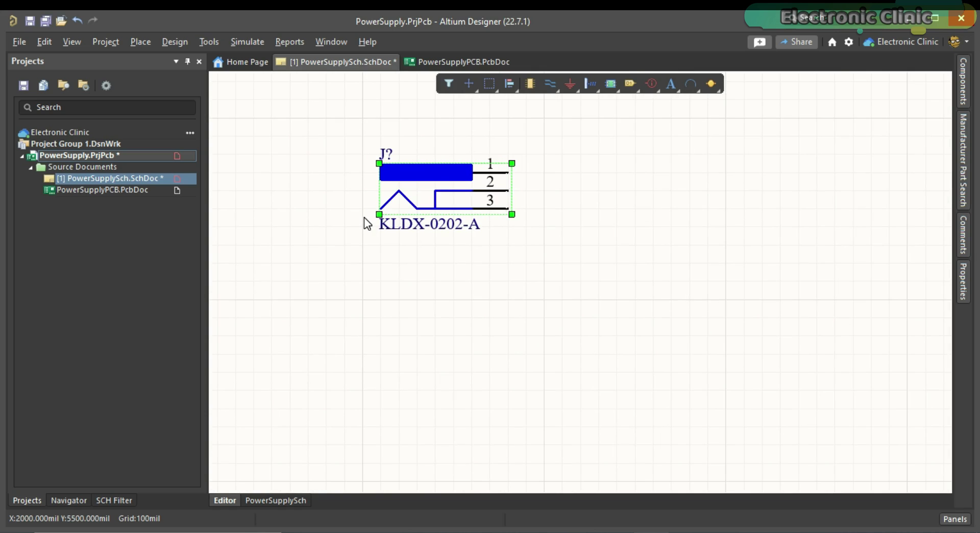
{"action": "scroll", "coordinate": [364, 217], "scroll_direction": "down", "scroll_amount": 1, "text": "ctrl"}
{"action": "scroll", "coordinate": [363, 216], "scroll_direction": "down", "scroll_amount": 2, "text": "ctrl"}
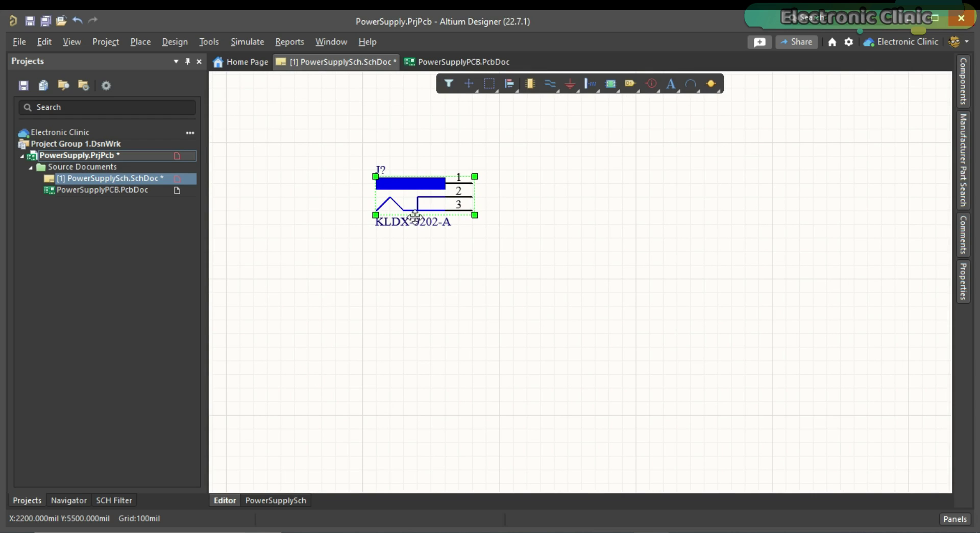
{"action": "left_click", "coordinate": [493, 209]}
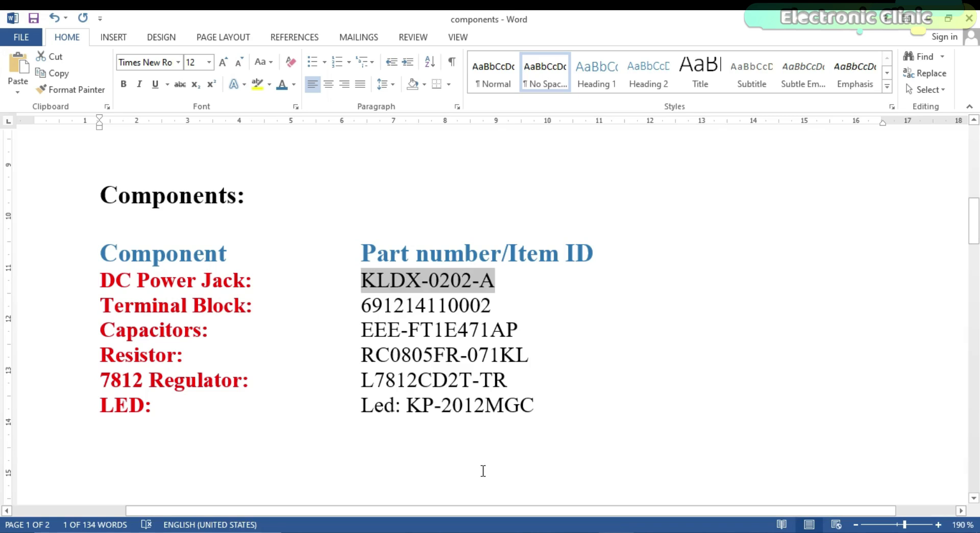
{"action": "left_click_drag", "start_coordinate": [361, 305], "coordinate": [489, 306]}
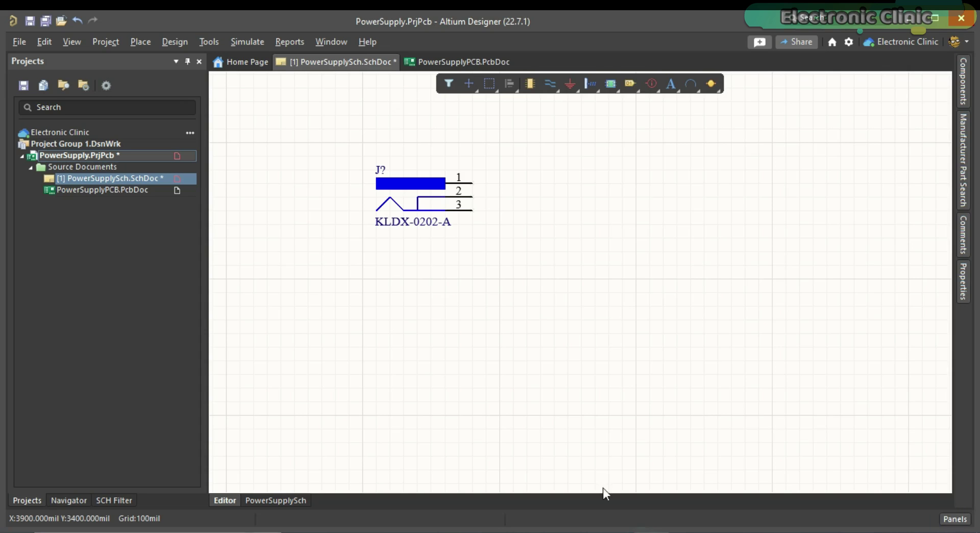
{"action": "left_click", "coordinate": [962, 83]}
{"action": "left_click", "coordinate": [702, 131]}
{"action": "key", "text": "ctrl+a"}
{"action": "key", "text": "ctrl+v"}
{"action": "key", "text": "Return"}
{"action": "left_click", "coordinate": [734, 210]}
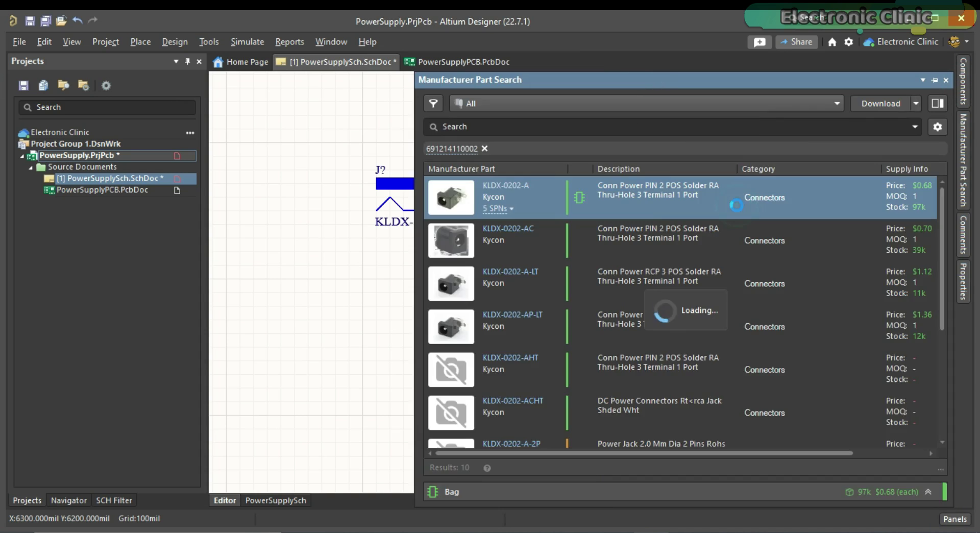
{"action": "right_click", "coordinate": [468, 195]}
{"action": "left_click", "coordinate": [482, 199]}
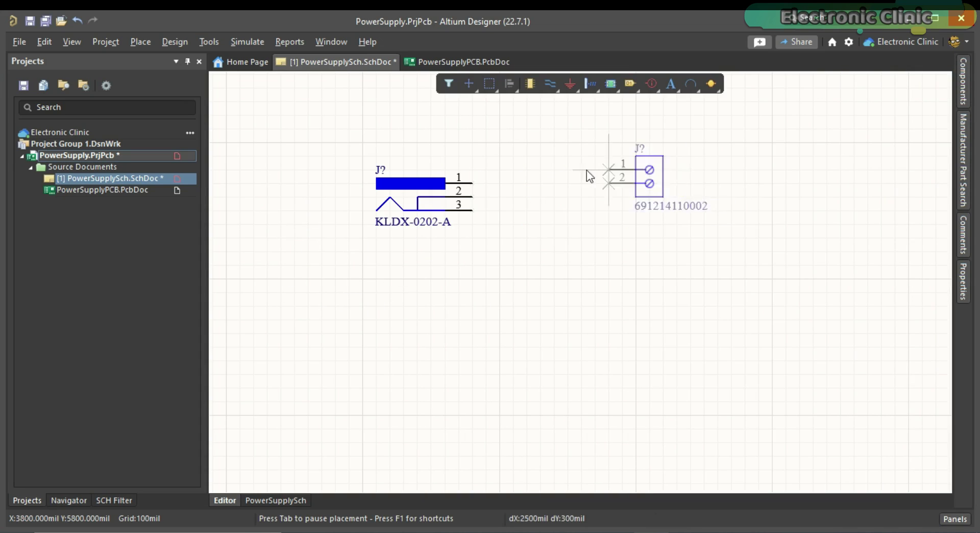
{"action": "left_click", "coordinate": [659, 181]}
{"action": "key", "text": "Escape"}
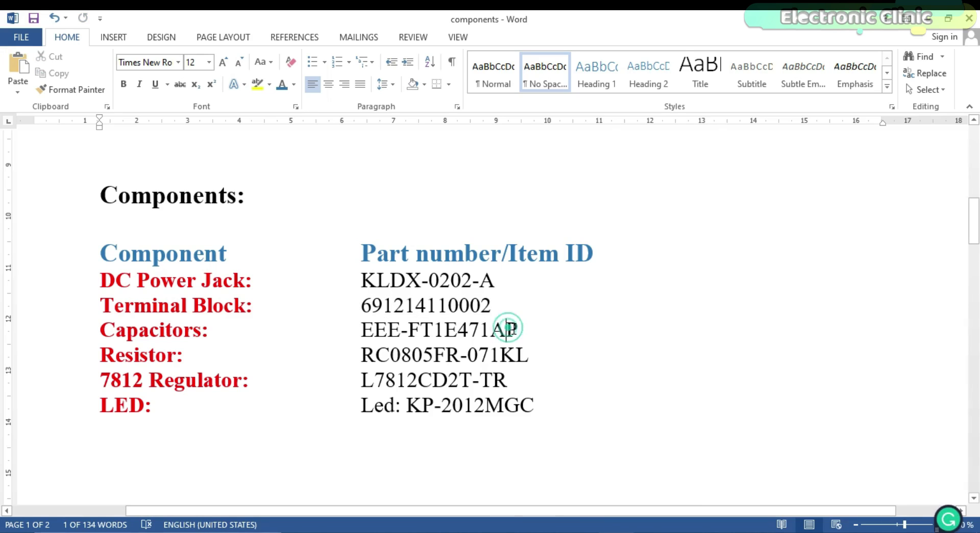
Copy the capacitor's part number EEE-FT1E471AP from the Word list and look it up in Altium Designer's Manufacturer Part Search.
{"action": "left_click_drag", "start_coordinate": [515, 329], "coordinate": [371, 334]}
{"action": "key", "text": "ctrl+c"}
{"action": "key", "text": "alt+Tab"}
{"action": "left_click", "coordinate": [964, 92]}
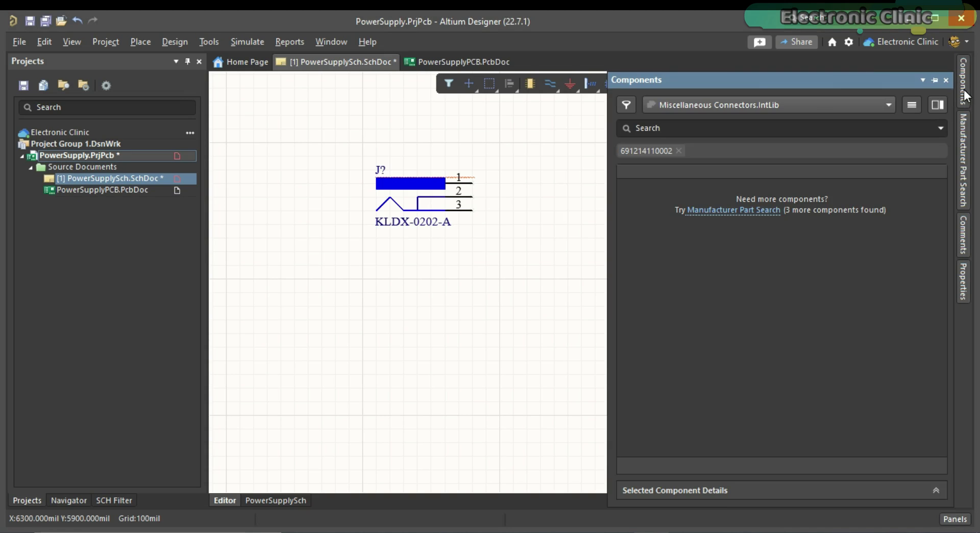
{"action": "key", "text": "Return"}
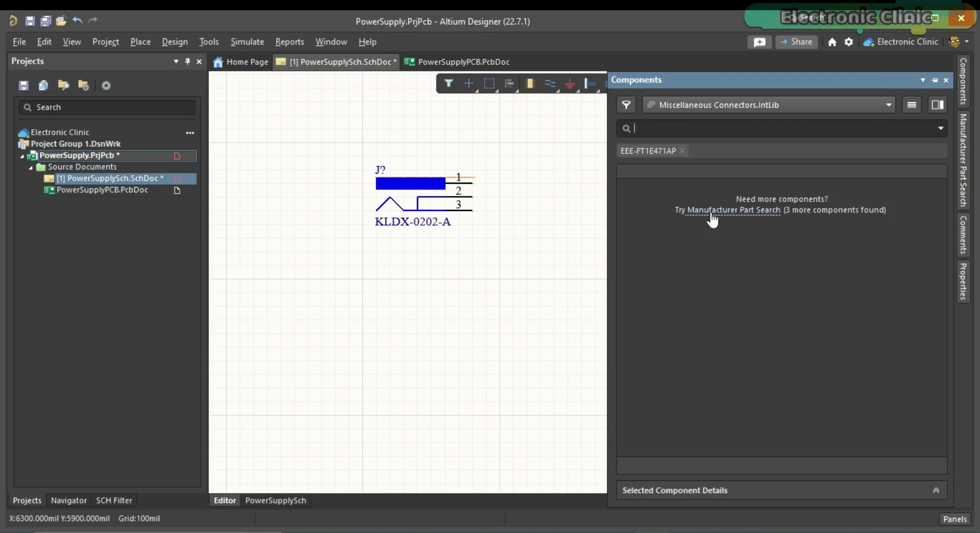
{"action": "left_click", "coordinate": [720, 211]}
Place one Panasonic EEE-FT1E471AP capacitor on the schematic, below and between the power jack and the terminal block.
{"action": "right_click", "coordinate": [474, 195]}
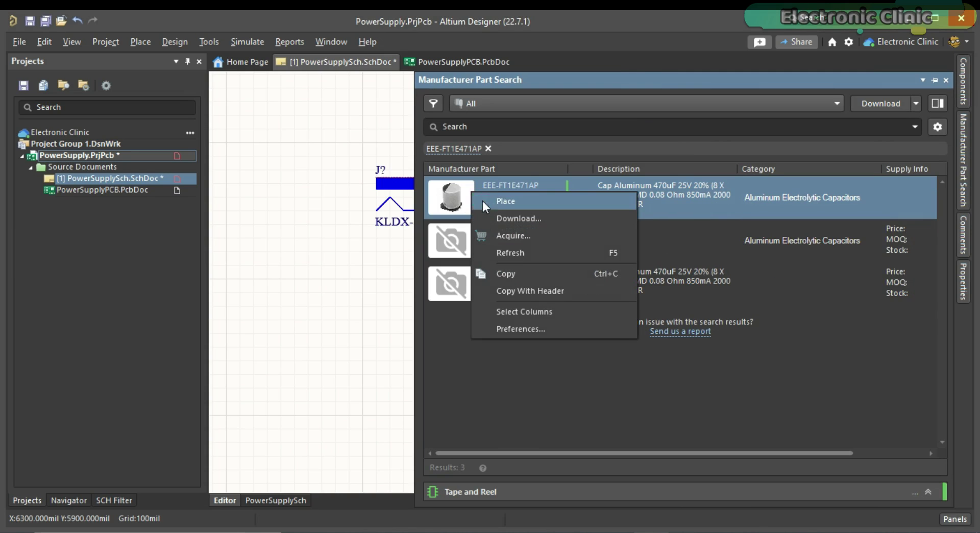
{"action": "left_click", "coordinate": [506, 201]}
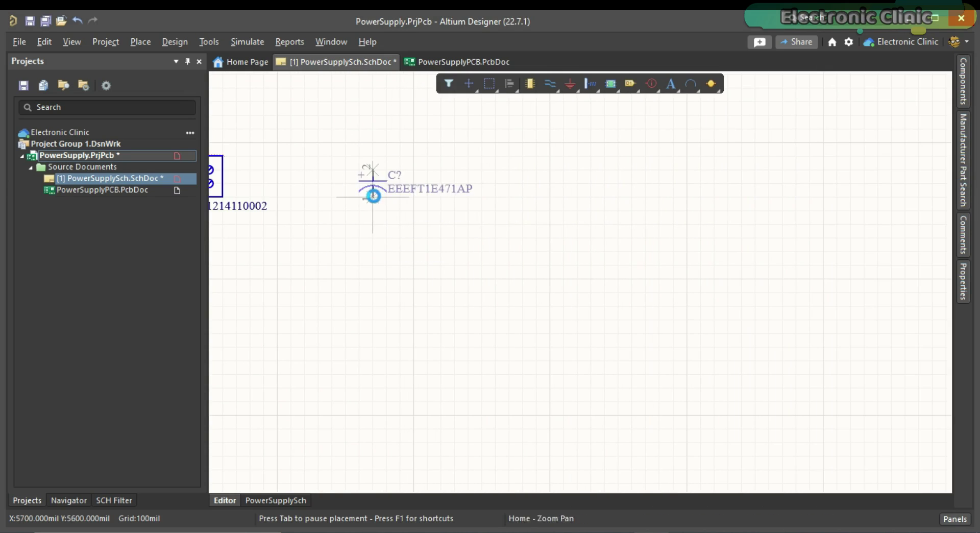
{"action": "left_click", "coordinate": [372, 197]}
{"action": "scroll", "coordinate": [455, 247], "scroll_direction": "up", "scroll_amount": 1}
{"action": "scroll", "coordinate": [443, 254], "scroll_direction": "down", "scroll_amount": 3, "text": "ctrl"}
{"action": "scroll", "coordinate": [443, 254], "scroll_direction": "down", "scroll_amount": 2, "text": "ctrl"}
{"action": "scroll", "coordinate": [279, 247], "scroll_direction": "up", "scroll_amount": 3, "text": "ctrl"}
{"action": "right_click", "coordinate": [366, 277]}
{"action": "left_click_drag", "start_coordinate": [533, 236], "coordinate": [364, 288]}
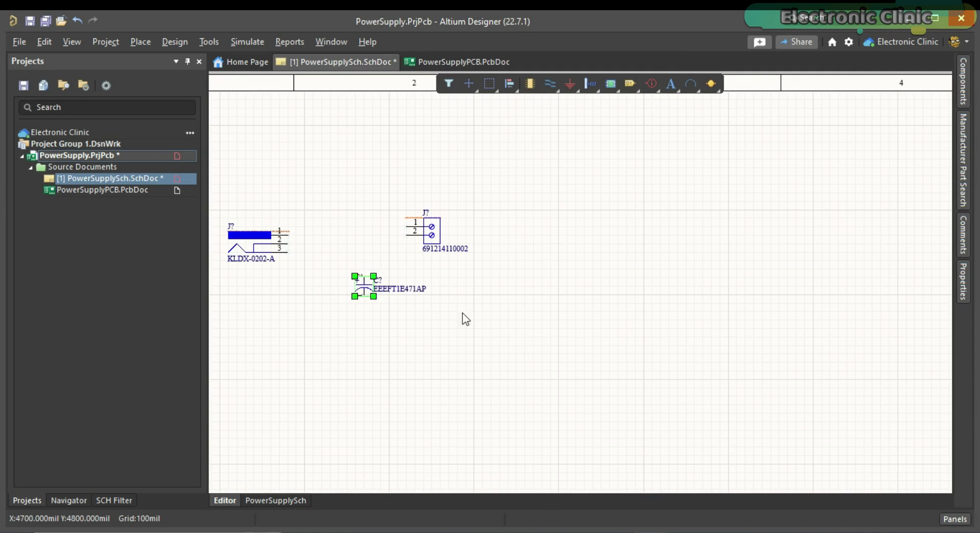
{"action": "left_click", "coordinate": [470, 319]}
{"action": "scroll", "coordinate": [470, 320], "scroll_direction": "down", "scroll_amount": 1}
Copy the resistor's part number RC0805FR-071KL from the Word list and look it up in Altium Designer's Manufacturer Part Search.
{"action": "key", "text": "alt+Tab"}
{"action": "left_click_drag", "start_coordinate": [528, 355], "coordinate": [395, 360]}
{"action": "key", "text": "alt+Tab"}
{"action": "left_click", "coordinate": [964, 85]}
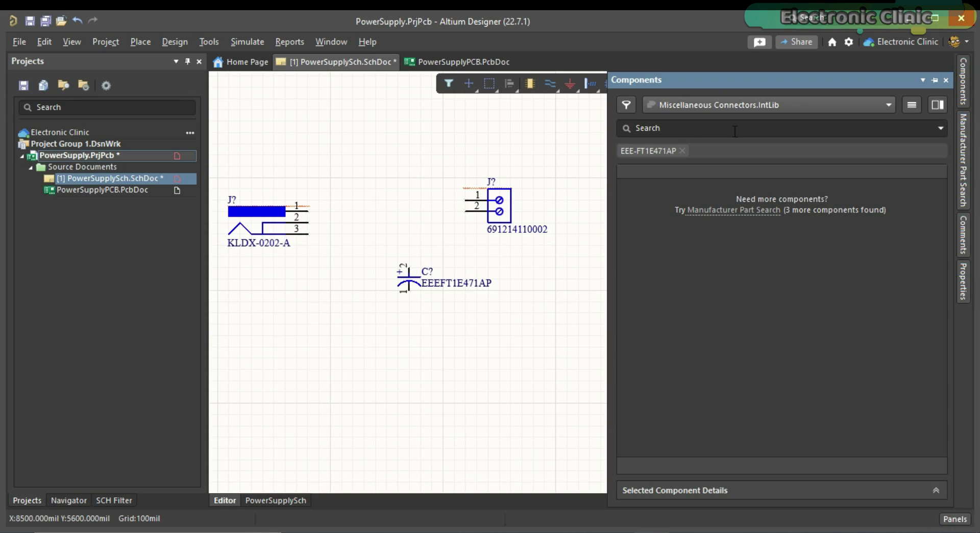
{"action": "left_click", "coordinate": [672, 131]}
{"action": "key", "text": "ctrl+v"}
{"action": "key", "text": "Return"}
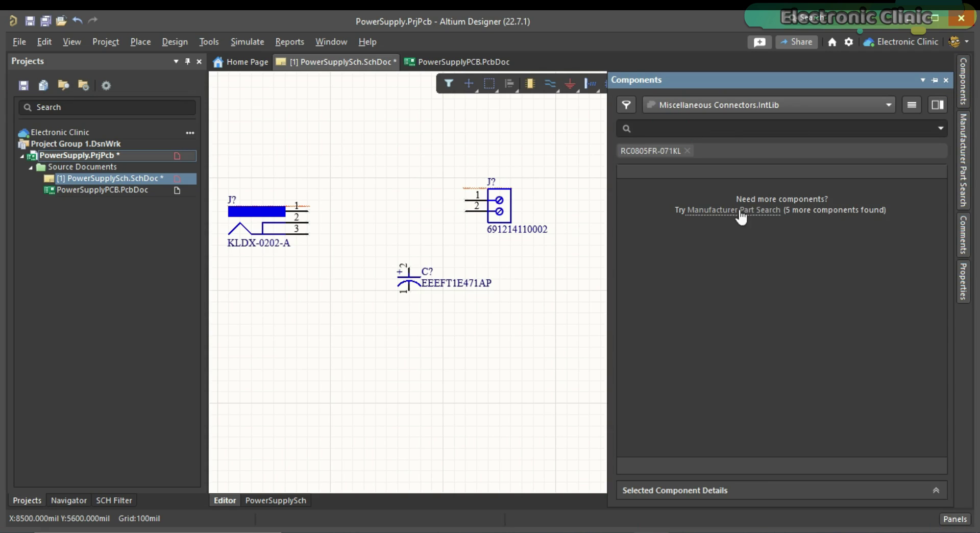
{"action": "left_click", "coordinate": [740, 211]}
Place one Yageo RC0805FR-071KL resistor on the schematic below the power jack, left of the capacitor.
{"action": "right_click", "coordinate": [452, 195]}
{"action": "left_click", "coordinate": [486, 204]}
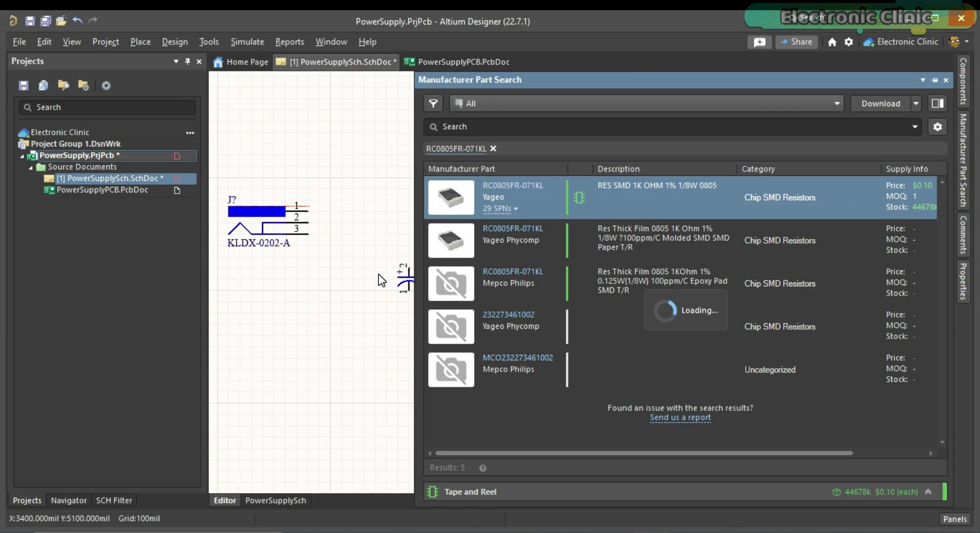
{"action": "left_click", "coordinate": [294, 290]}
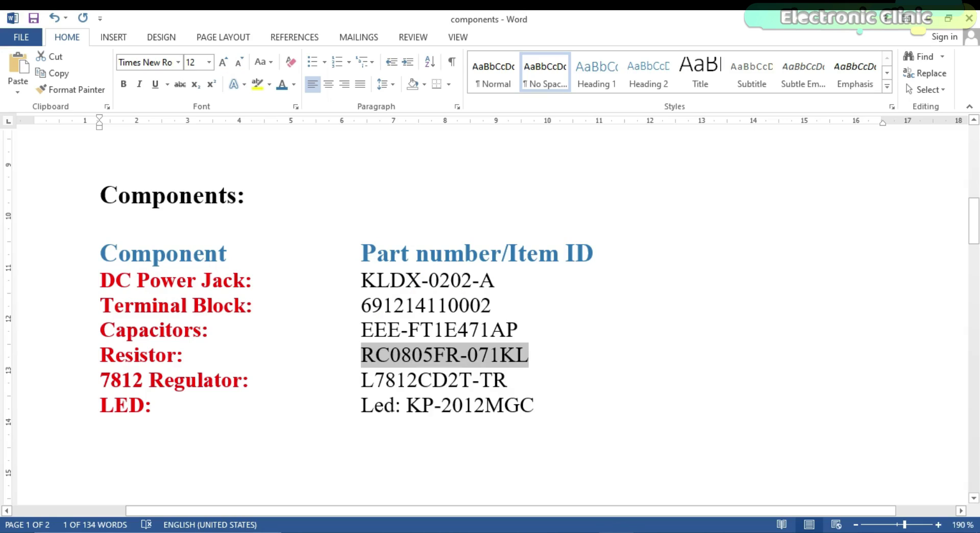
Copy the 7812 regulator's part number L7812CD2T-TR from the Word list and look it up in Altium Designer's Manufacturer Part Search.
{"action": "left_click_drag", "start_coordinate": [361, 380], "coordinate": [507, 380]}
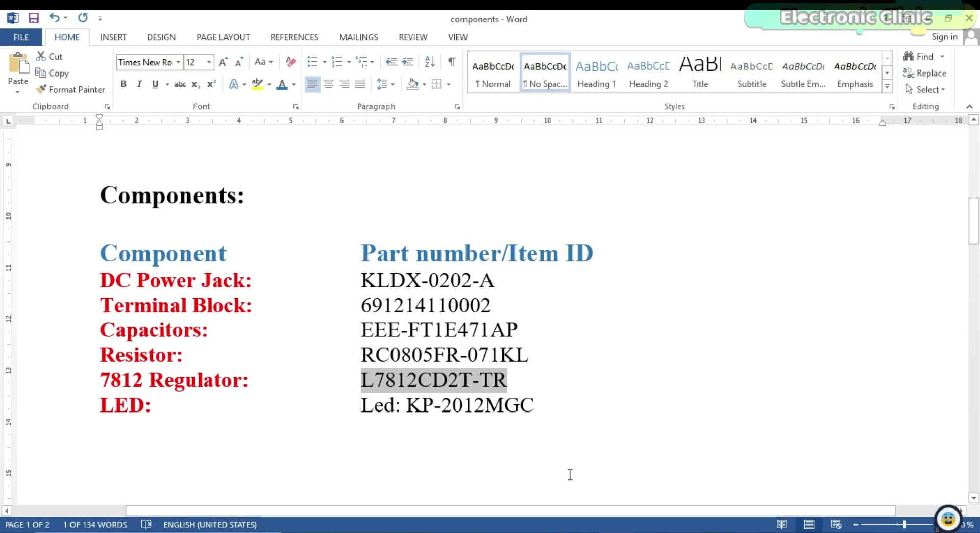
{"action": "left_click", "coordinate": [650, 532]}
{"action": "left_click", "coordinate": [612, 239]}
{"action": "mouse_move", "coordinate": [965, 92]}
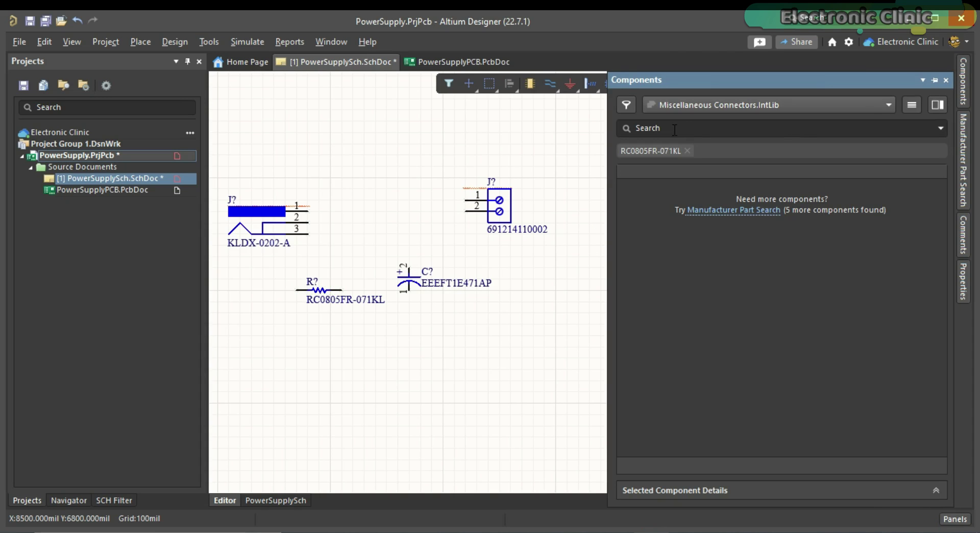
{"action": "key", "text": "ctrl+v"}
{"action": "key", "text": "Return"}
{"action": "left_click", "coordinate": [725, 210]}
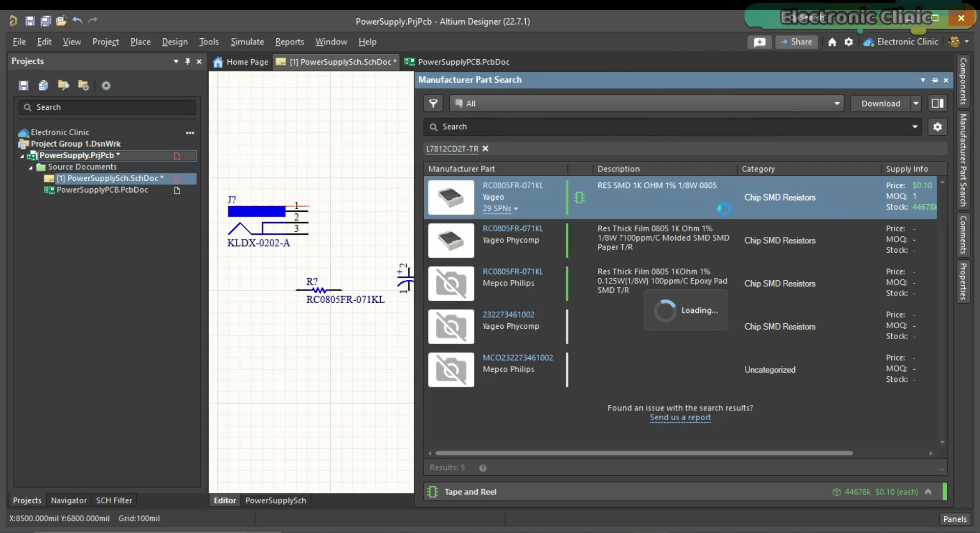
Place one L7812CD2T-TR voltage regulator on the schematic, above and between the power jack and the terminal block.
{"action": "right_click", "coordinate": [451, 199]}
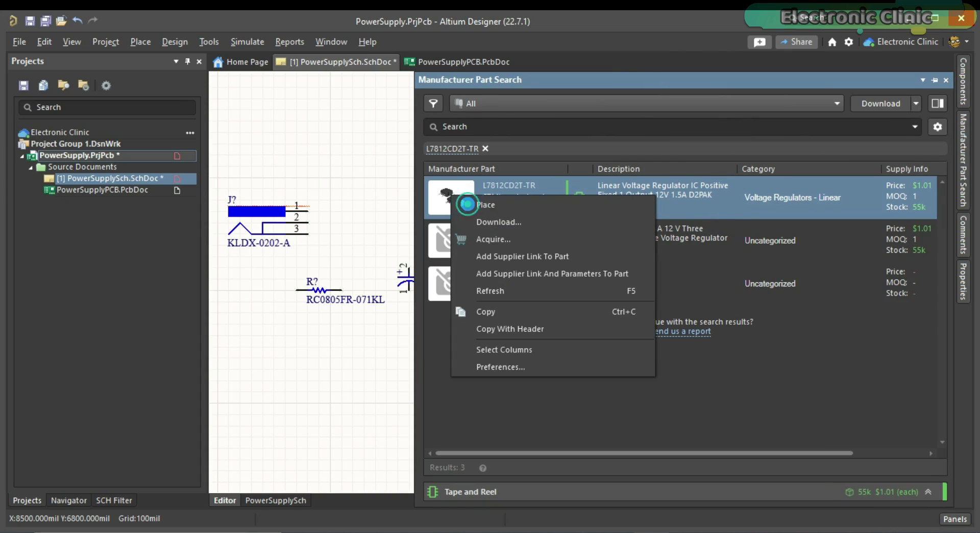
{"action": "left_click", "coordinate": [463, 203]}
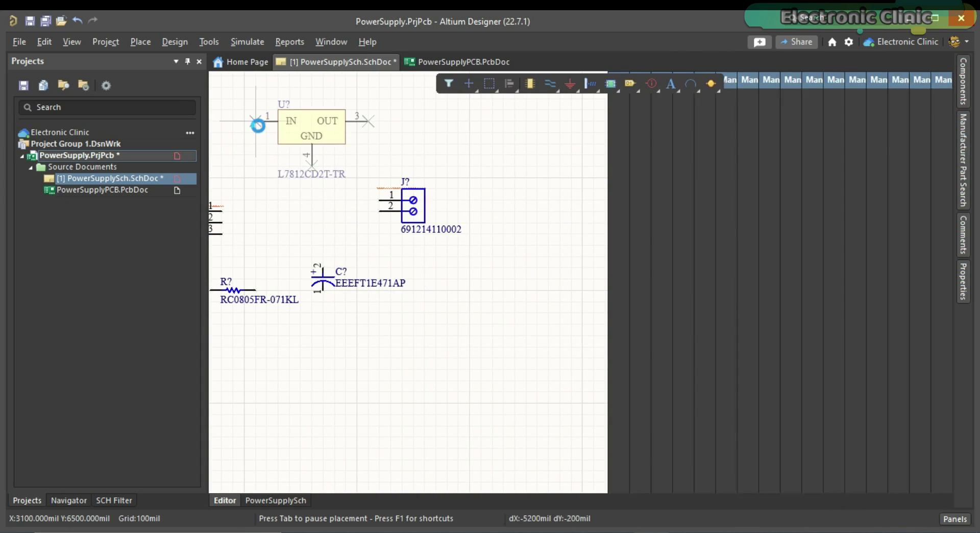
{"action": "left_click", "coordinate": [257, 126]}
{"action": "scroll", "coordinate": [522, 233], "scroll_direction": "down", "scroll_amount": 1, "text": "ctrl"}
{"action": "scroll", "coordinate": [522, 233], "scroll_direction": "up", "scroll_amount": 1, "text": "shift"}
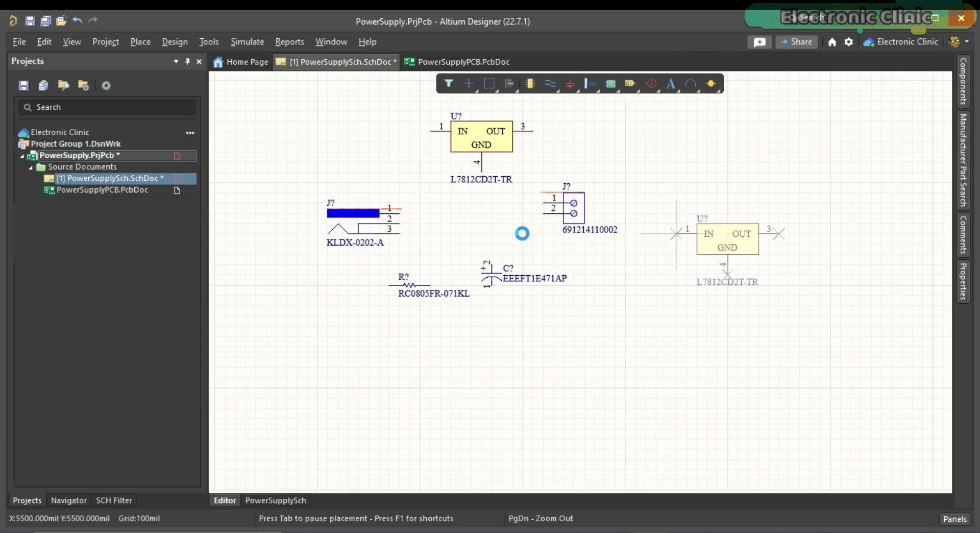
{"action": "key", "text": "Escape"}
Copy the LED's part number KP-2012MGC from the Word components list, leaving out the "Led:" prefix.
{"action": "key", "text": "alt+Tab"}
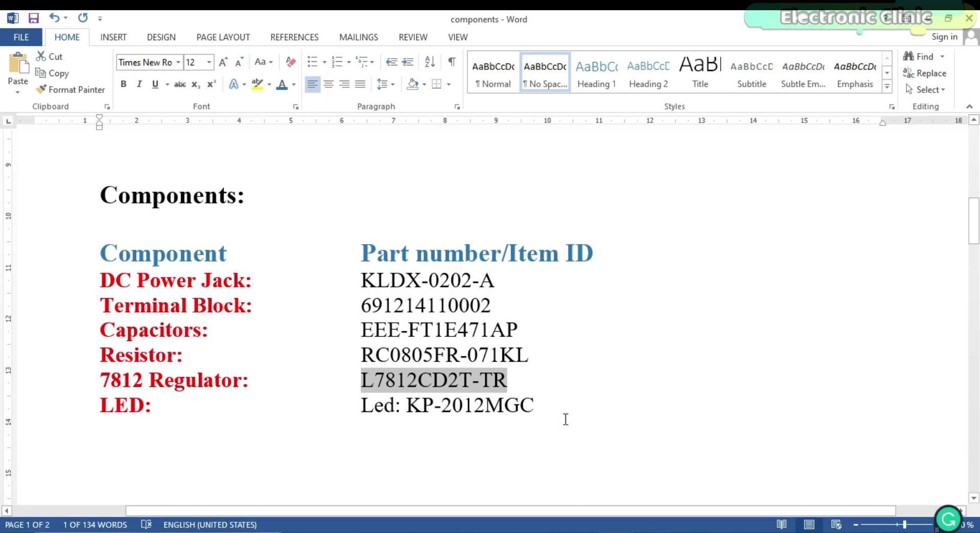
{"action": "mouse_move", "coordinate": [536, 405]}
{"action": "left_mouse_down"}
{"action": "mouse_move", "coordinate": [361, 405]}
{"action": "mouse_move", "coordinate": [535, 406]}
{"action": "left_mouse_up"}
{"action": "left_click", "coordinate": [408, 408]}
{"action": "right_click", "coordinate": [507, 407]}
{"action": "left_click", "coordinate": [558, 214]}
{"action": "left_click", "coordinate": [406, 408]}
{"action": "key", "text": "BackSpace"}
{"action": "key", "text": "BackSpace"}
{"action": "key", "text": "BackSpace"}
{"action": "key", "text": "BackSpace"}
{"action": "key", "text": "BackSpace"}
Return to Altium Designer and search for KP-2012MGC among the components, extending the search to Manufacturer Part Search.
{"action": "key", "text": "alt+Tab"}
{"action": "left_click", "coordinate": [964, 82]}
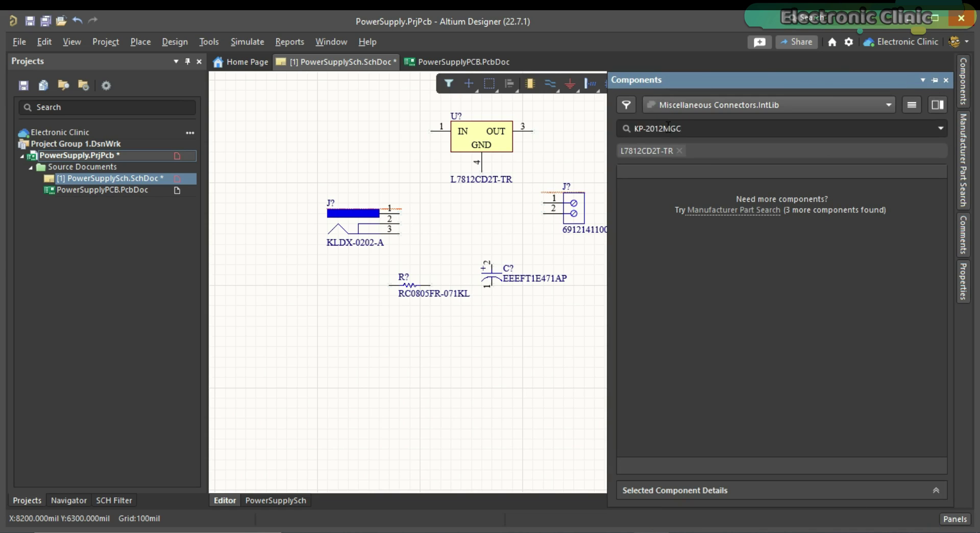
{"action": "key", "text": "ctrl+v"}
{"action": "left_click", "coordinate": [713, 210]}
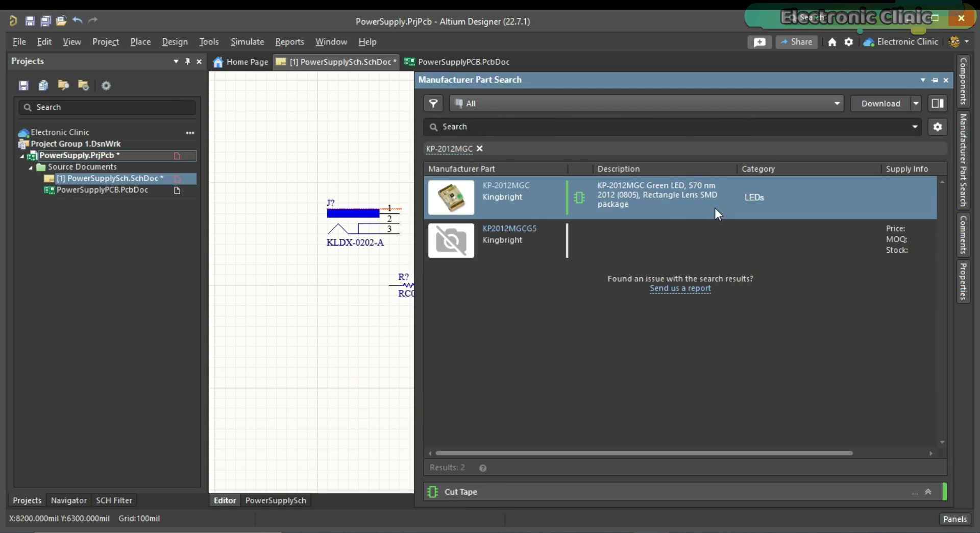
Place one Kingbright KP-2012MGC LED on the schematic above the power jack, left of the voltage regulator.
{"action": "right_click", "coordinate": [433, 192]}
{"action": "left_click", "coordinate": [482, 197]}
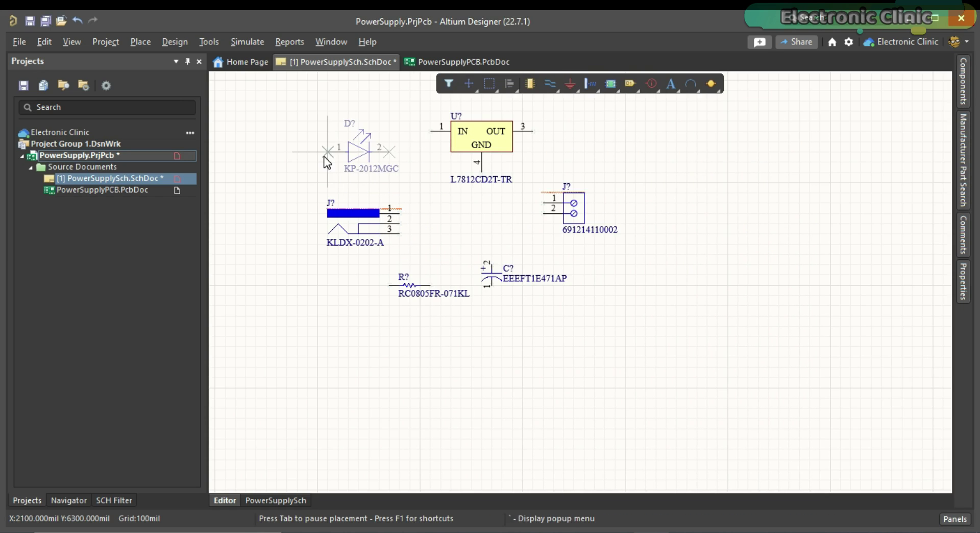
{"action": "left_click", "coordinate": [357, 148]}
{"action": "key", "text": "Escape"}
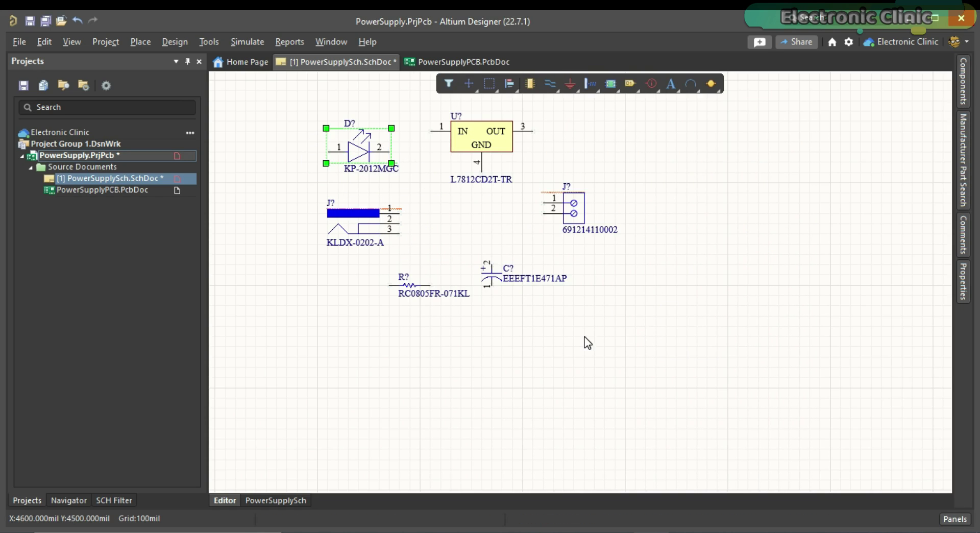
{"action": "scroll", "coordinate": [587, 342], "scroll_direction": "left", "scroll_amount": 2, "text": "shift"}
{"action": "scroll", "coordinate": [587, 341], "scroll_direction": "down", "scroll_amount": 1, "text": "ctrl"}
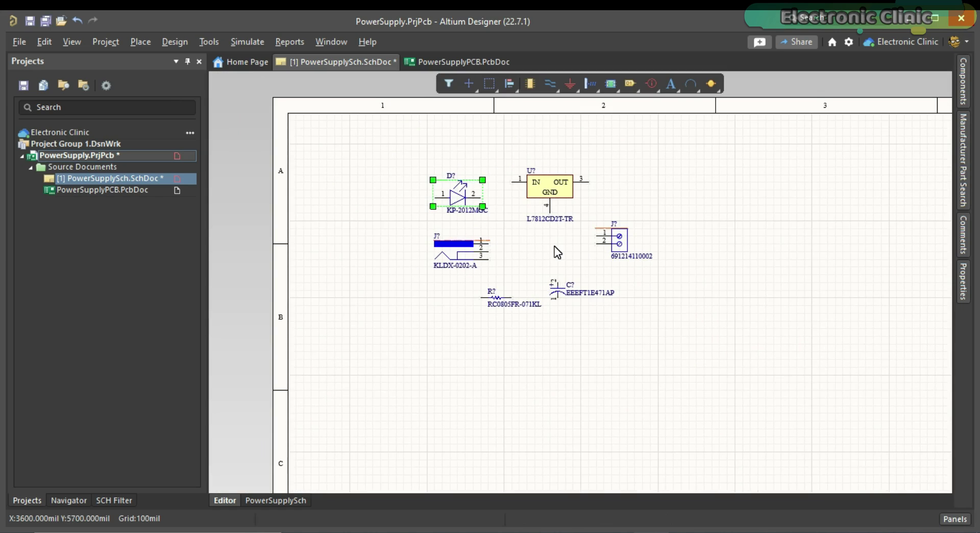
Spread out the schematic parts: move the power jack left, the LED right of the voltage regulator, and the terminal block to the far right.
{"action": "scroll", "coordinate": [511, 230], "scroll_direction": "up", "scroll_amount": 2, "text": "ctrl"}
{"action": "left_click", "coordinate": [561, 280]}
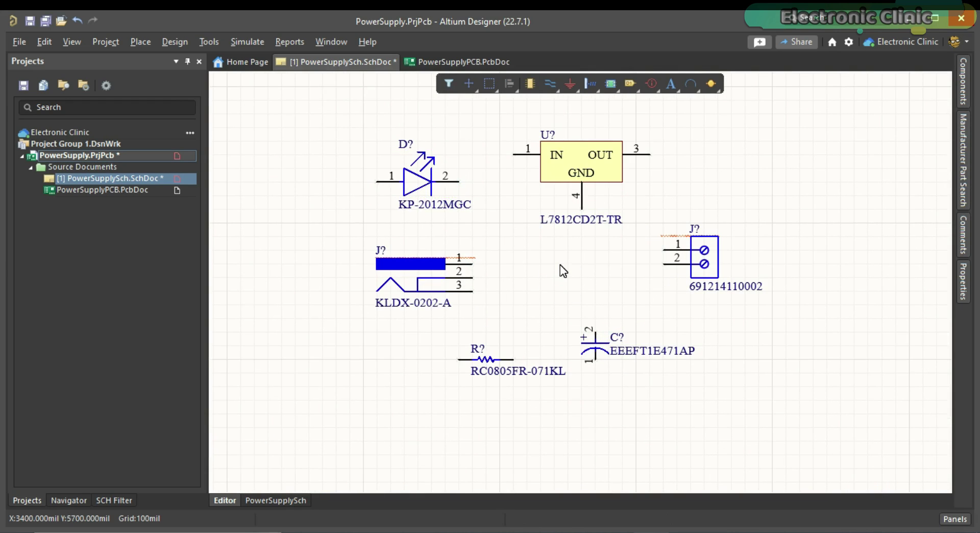
{"action": "left_click", "coordinate": [421, 264]}
{"action": "left_click_drag", "start_coordinate": [422, 271], "coordinate": [374, 236]}
{"action": "left_click", "coordinate": [496, 271]}
{"action": "left_click_drag", "start_coordinate": [413, 182], "coordinate": [735, 152]}
{"action": "left_click_drag", "start_coordinate": [717, 240], "coordinate": [881, 267]}
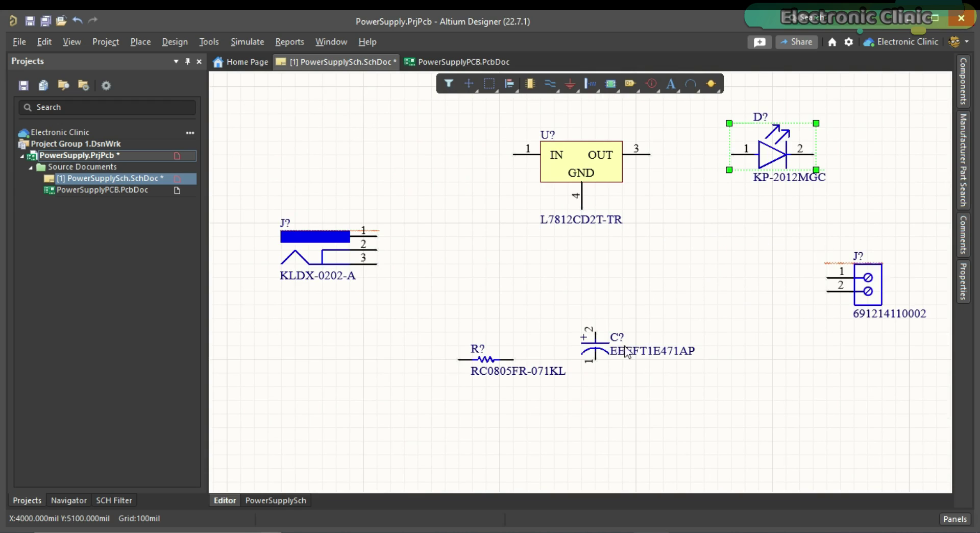
Line up the regulator, resistor and LED in one row, and place two EEEFT1E471AP capacitors below, one on each side of the regulator.
{"action": "left_click_drag", "start_coordinate": [595, 344], "coordinate": [704, 372]}
{"action": "left_click_drag", "start_coordinate": [484, 359], "coordinate": [704, 290]}
{"action": "left_click_drag", "start_coordinate": [582, 204], "coordinate": [541, 266]}
{"action": "left_click", "coordinate": [566, 350]}
{"action": "left_click_drag", "start_coordinate": [706, 290], "coordinate": [720, 206]}
{"action": "left_click_drag", "start_coordinate": [766, 162], "coordinate": [801, 208]}
{"action": "left_click_drag", "start_coordinate": [704, 372], "coordinate": [451, 323]}
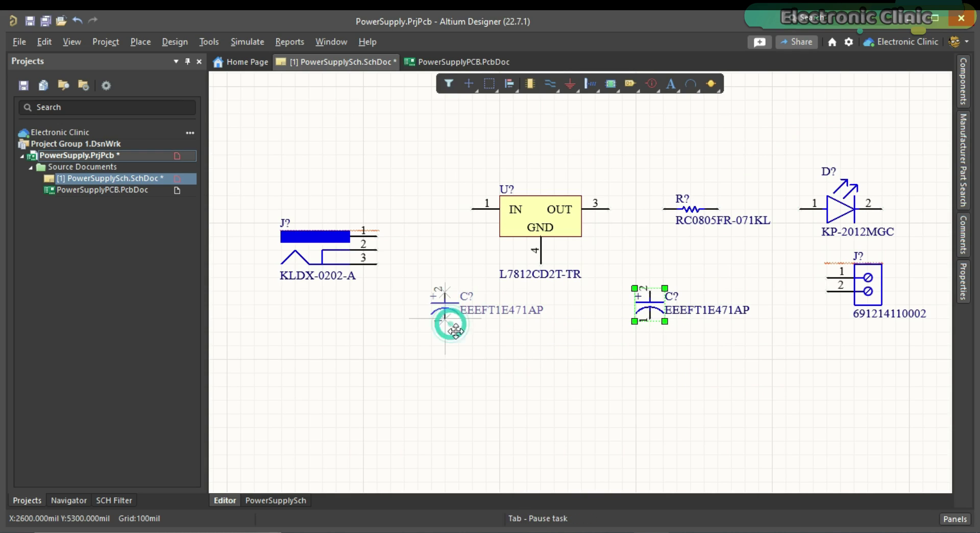
Move the terminal block lower below the LED and shift the resistor slightly toward the LED, keeping it horizontal in the regulator's row.
{"action": "left_click", "coordinate": [602, 366]}
{"action": "scroll", "coordinate": [526, 311], "scroll_direction": "down", "scroll_amount": 1, "text": "ctrl"}
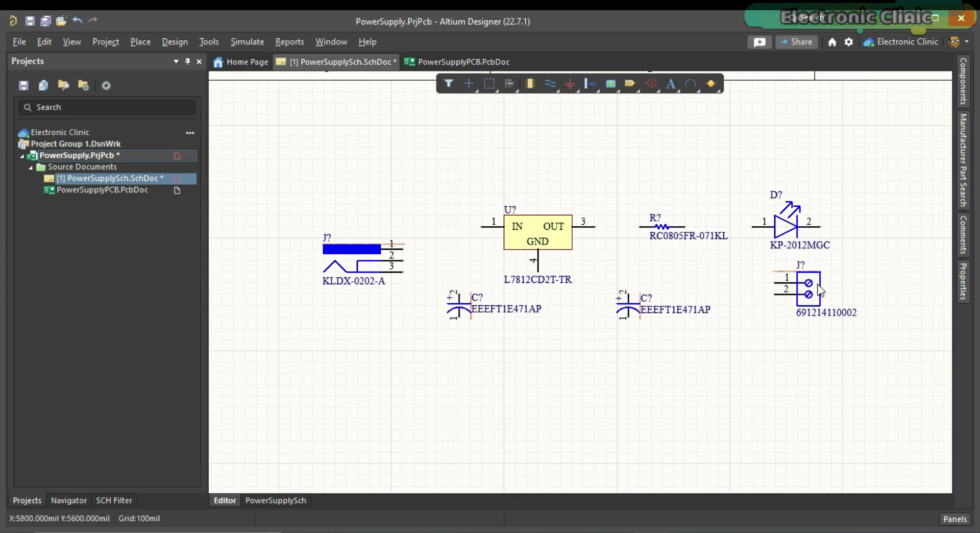
{"action": "left_click_drag", "start_coordinate": [812, 282], "coordinate": [797, 316]}
{"action": "mouse_move", "coordinate": [661, 229]}
{"action": "left_mouse_down"}
{"action": "mouse_move", "coordinate": [646, 210]}
{"action": "mouse_move", "coordinate": [652, 220]}
{"action": "left_mouse_up"}
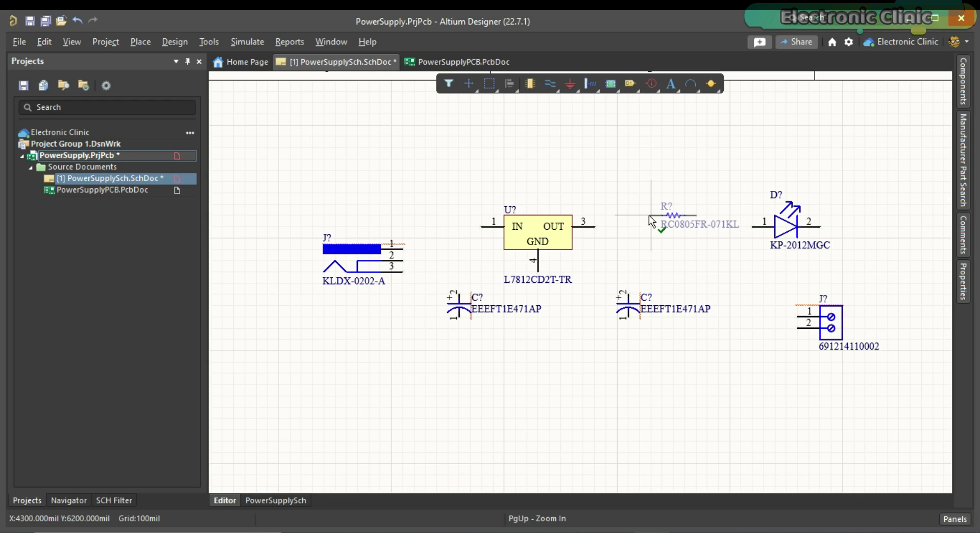
{"action": "key", "text": "space"}
{"action": "key", "text": "space"}
{"action": "key", "text": "space"}
{"action": "key", "text": "space"}
{"action": "key", "text": "space"}
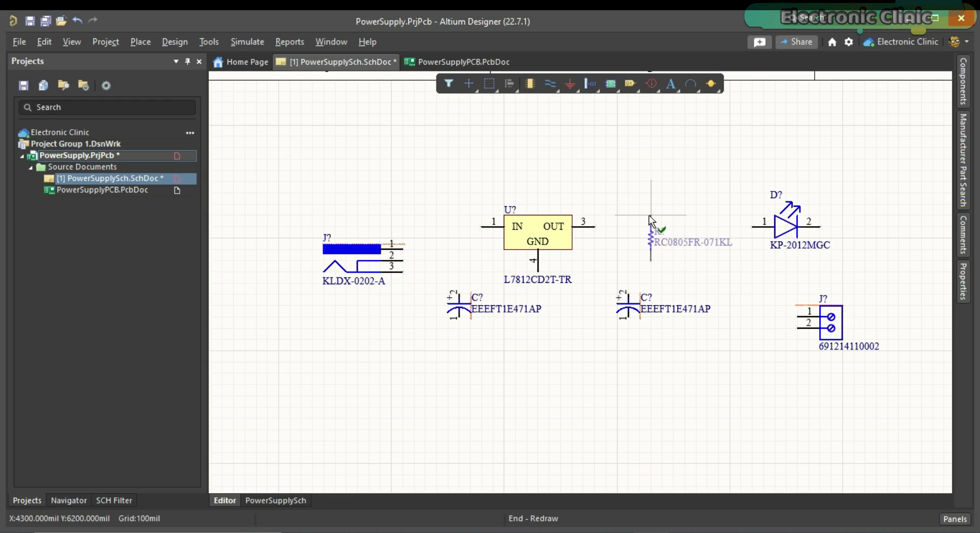
{"action": "key", "text": "space"}
{"action": "key", "text": "space"}
{"action": "key", "text": "space"}
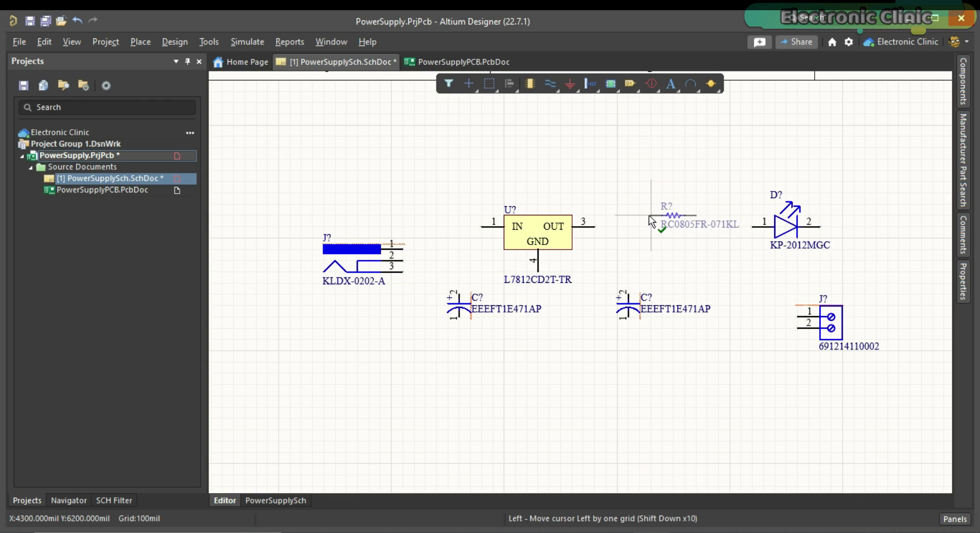
{"action": "left_click_drag", "start_coordinate": [649, 216], "coordinate": [648, 223]}
{"action": "left_click", "coordinate": [692, 279]}
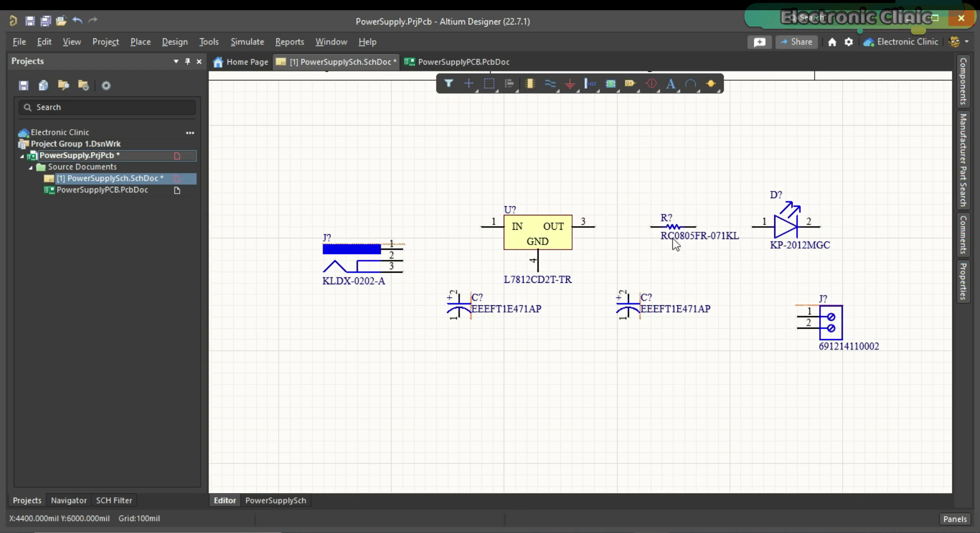
Change the resistor's comment value to 1k.
{"action": "left_click", "coordinate": [688, 240]}
{"action": "left_click", "coordinate": [711, 256]}
{"action": "left_click", "coordinate": [721, 233]}
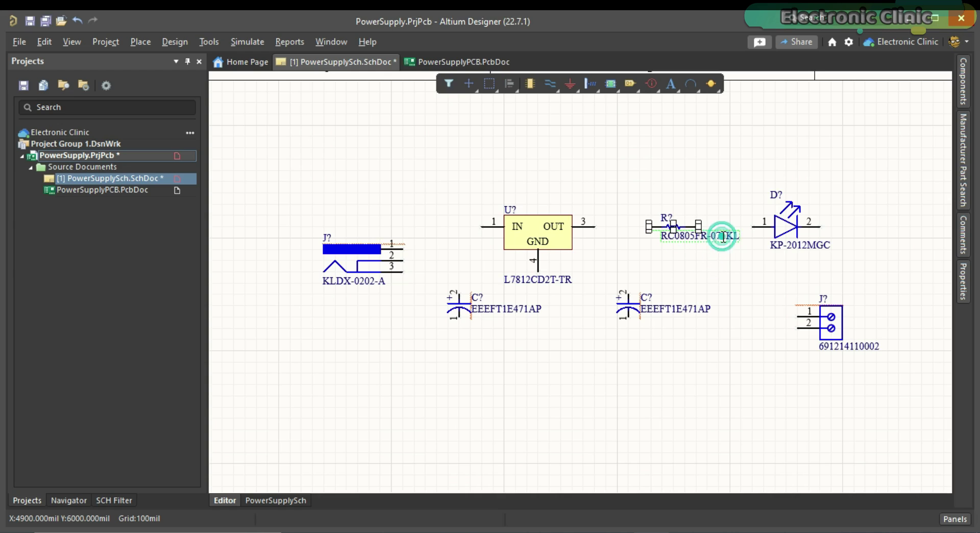
{"action": "left_click", "coordinate": [968, 281]}
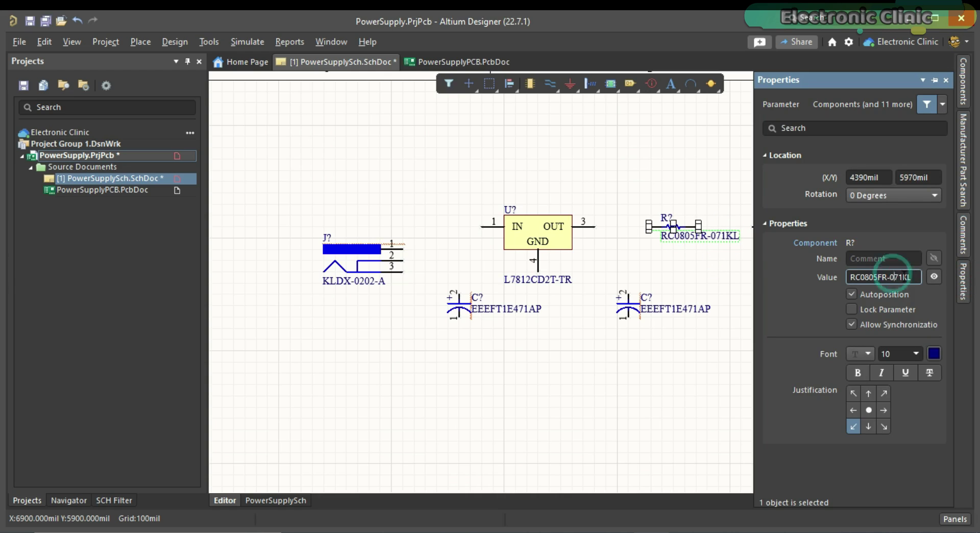
{"action": "left_click_drag", "start_coordinate": [909, 277], "coordinate": [851, 277]}
{"action": "type", "text": "1k"}
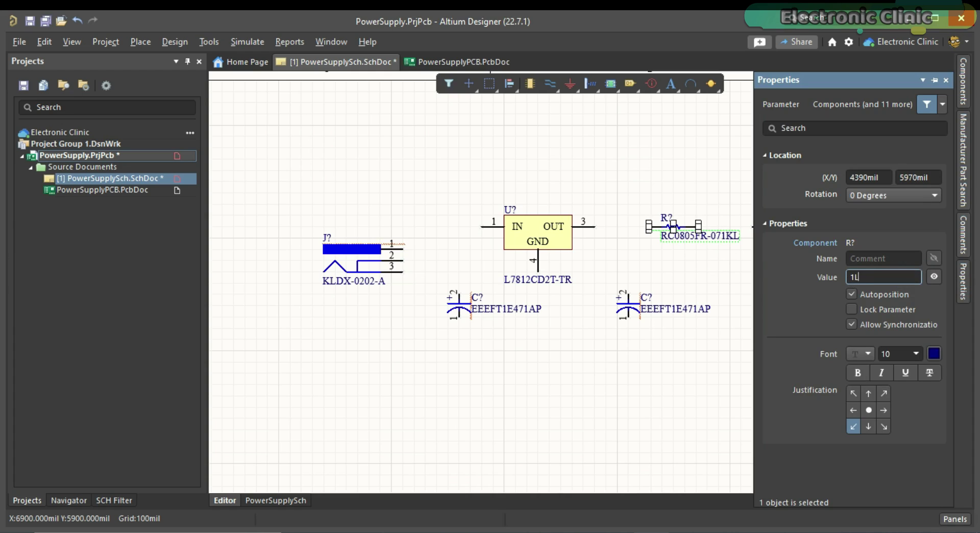
{"action": "left_click", "coordinate": [651, 257]}
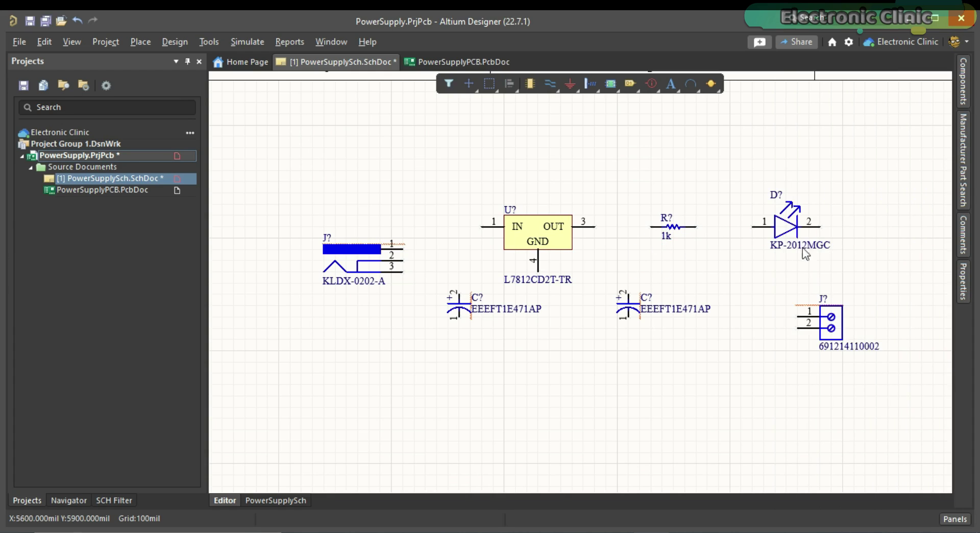
Change the LED's comment value to 2.5v.
{"action": "double_click", "coordinate": [807, 251]}
{"action": "left_click_drag", "start_coordinate": [914, 277], "coordinate": [837, 282]}
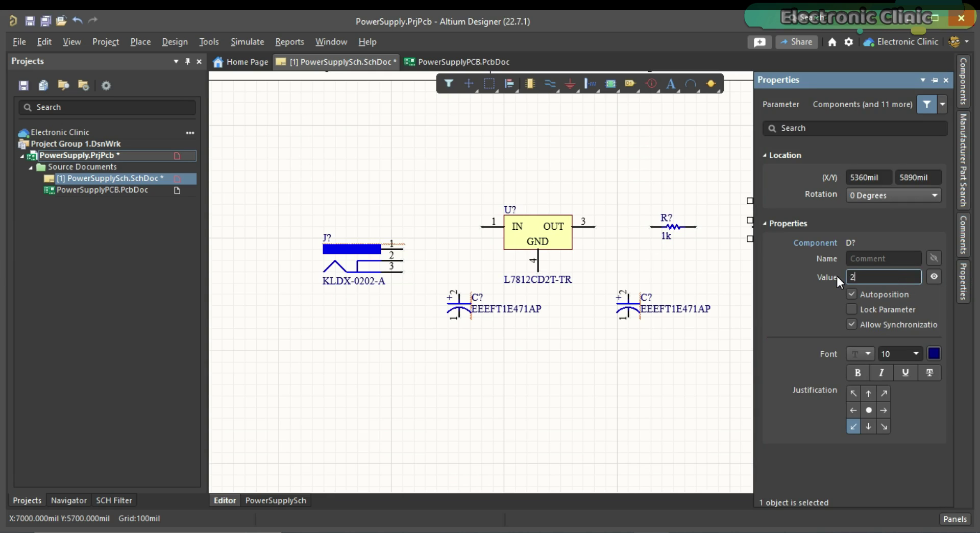
{"action": "type", "text": "2.5v"}
{"action": "left_click", "coordinate": [725, 271]}
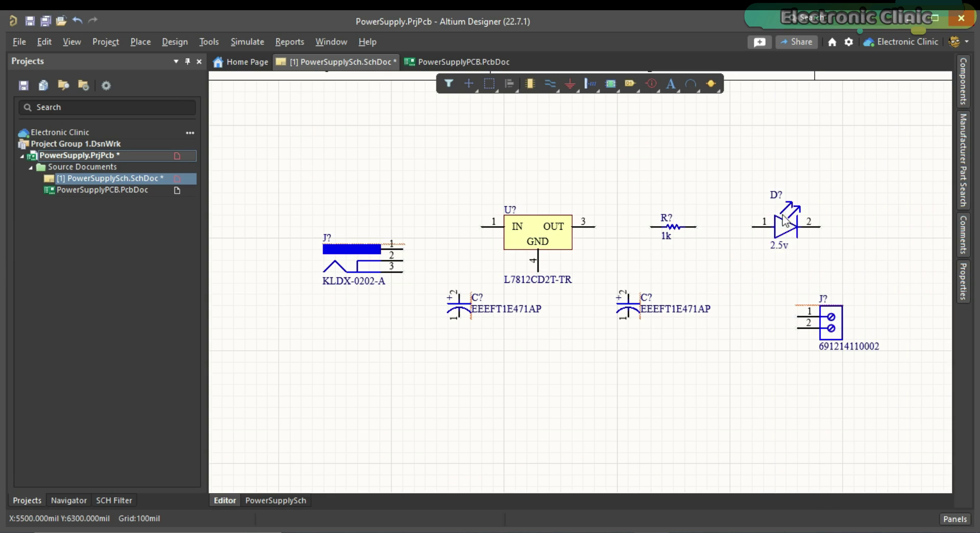
{"action": "left_click", "coordinate": [811, 331]}
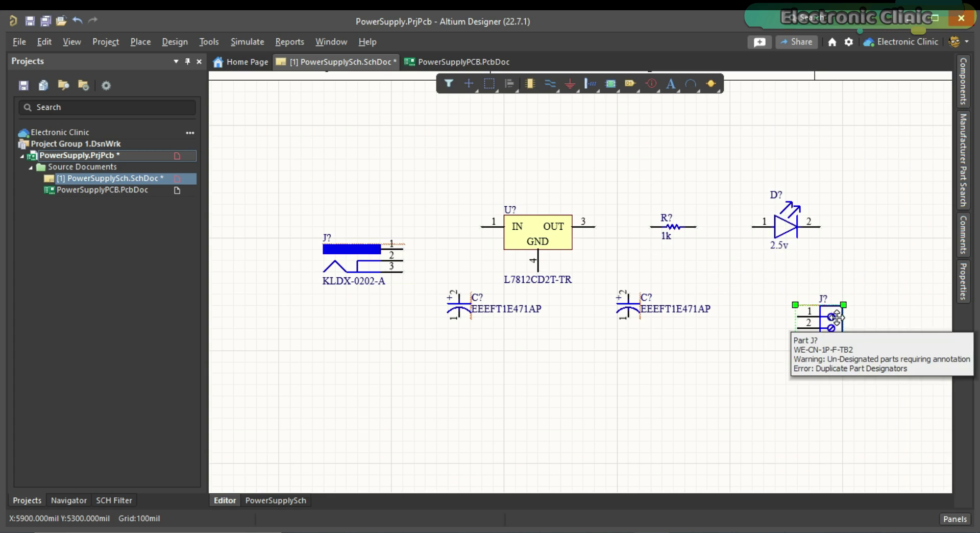
Change the comment value of the capacitor on the regulator's output side to 470uf.
{"action": "left_click", "coordinate": [704, 312]}
{"action": "left_click", "coordinate": [962, 284]}
{"action": "left_click_drag", "start_coordinate": [911, 280], "coordinate": [797, 280]}
{"action": "type", "text": "4"}
{"action": "type", "text": "70ig"}
{"action": "key", "text": "Return"}
{"action": "left_click", "coordinate": [878, 276]}
{"action": "key", "text": "BackSpace"}
{"action": "key", "text": "BackSpace"}
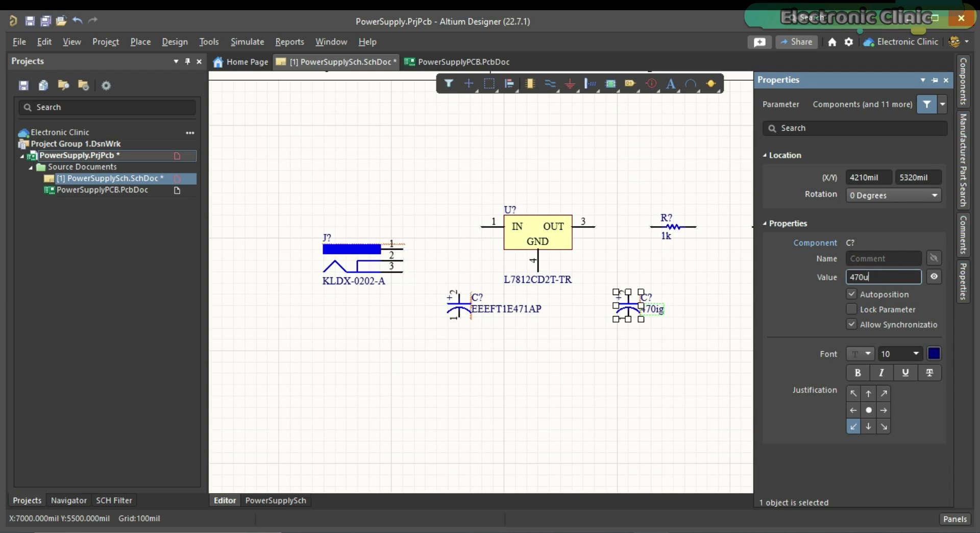
Change the comment value of the capacitor on the regulator's input side to 470uf.
{"action": "left_click", "coordinate": [500, 309]}
{"action": "double_click", "coordinate": [883, 276]}
{"action": "type", "text": "470uf"}
{"action": "key", "text": "Return"}
{"action": "left_click", "coordinate": [556, 360]}
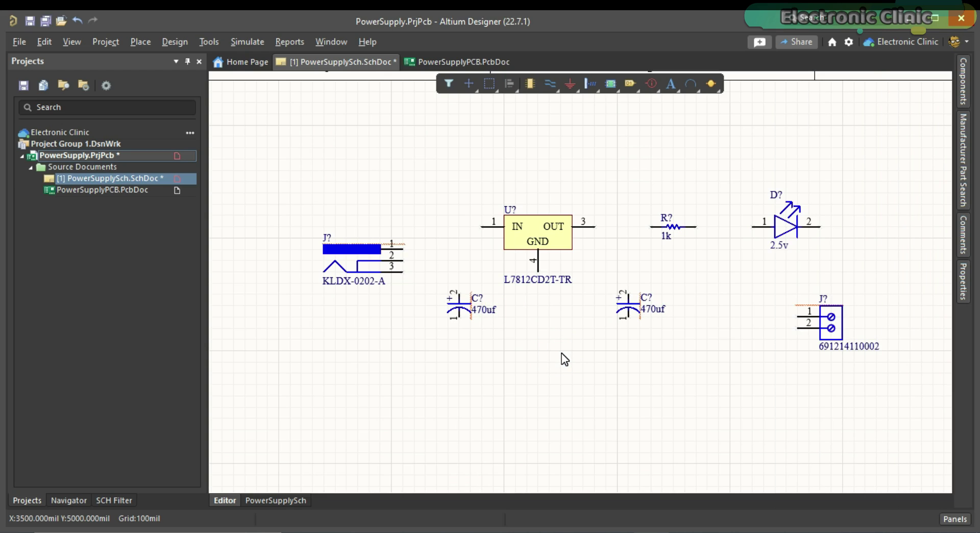
Wire pin 1 of the power jack to the regulator's IN pin.
{"action": "left_click", "coordinate": [550, 84]}
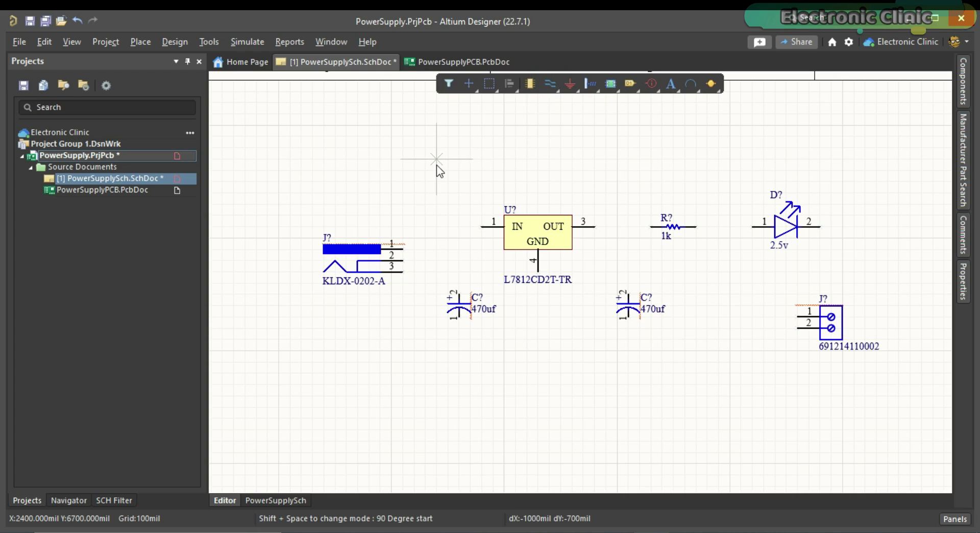
{"action": "left_click", "coordinate": [403, 249]}
{"action": "left_click", "coordinate": [425, 226]}
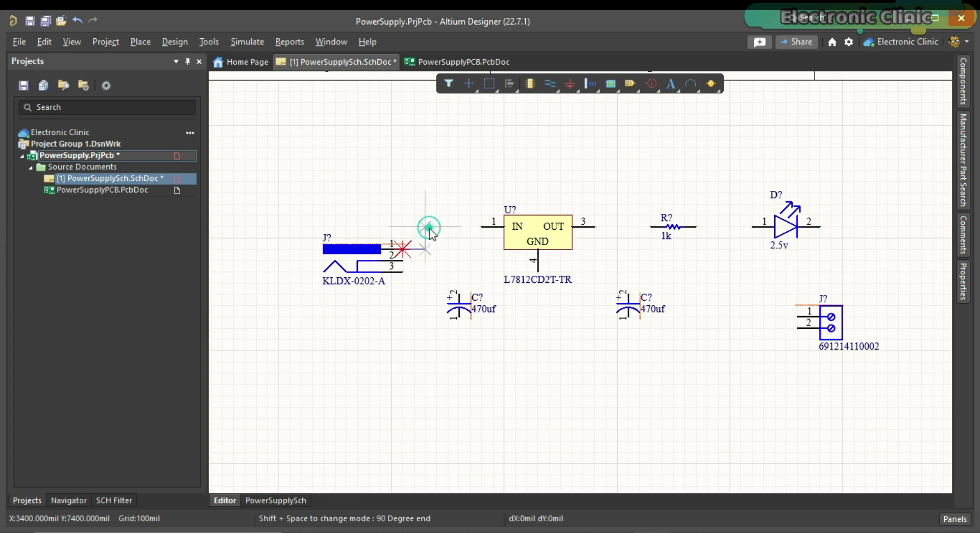
{"action": "left_click", "coordinate": [482, 226]}
Wire the regulator's OUT pin to the resistor and the resistor's other end to pin 1 of the LED.
{"action": "left_click", "coordinate": [594, 226]}
{"action": "left_click", "coordinate": [652, 226]}
{"action": "left_click", "coordinate": [695, 226]}
{"action": "left_click", "coordinate": [752, 226]}
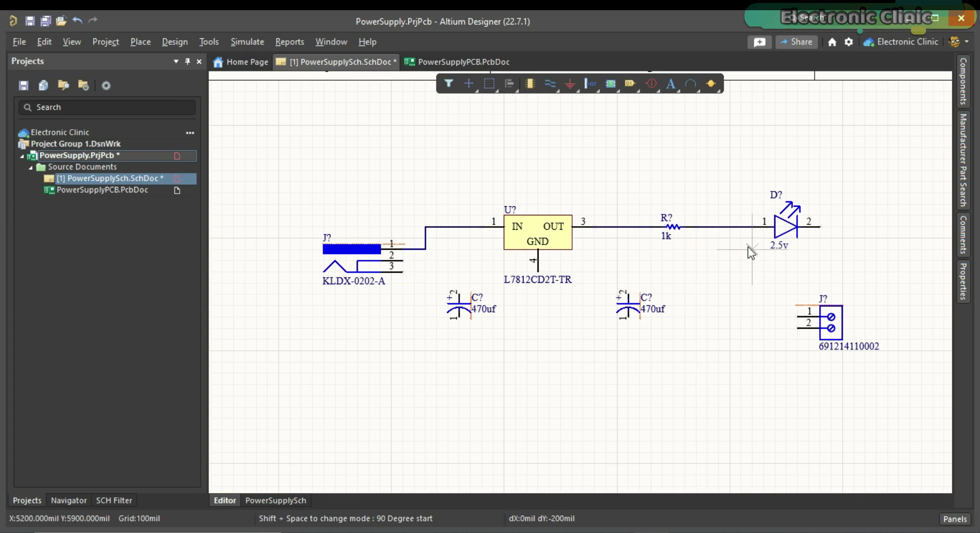
Wire the positive pins of both capacitors up to the regulator's output and input lines.
{"action": "left_click", "coordinate": [628, 293]}
{"action": "left_click", "coordinate": [628, 226]}
{"action": "left_click", "coordinate": [459, 292]}
{"action": "left_click", "coordinate": [459, 227]}
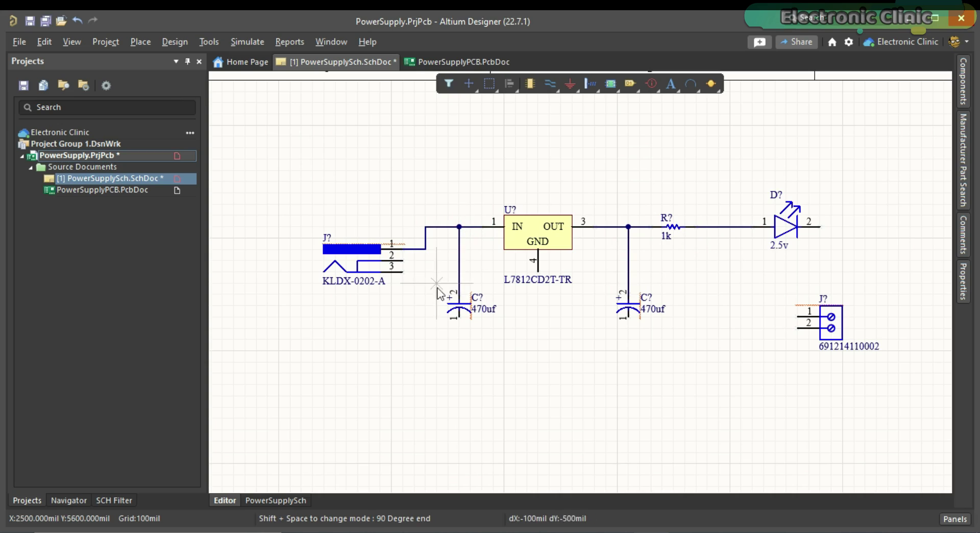
Join pins 2 and 3 of the power jack with a wire and end wiring.
{"action": "left_click", "coordinate": [403, 261]}
{"action": "left_click", "coordinate": [403, 272]}
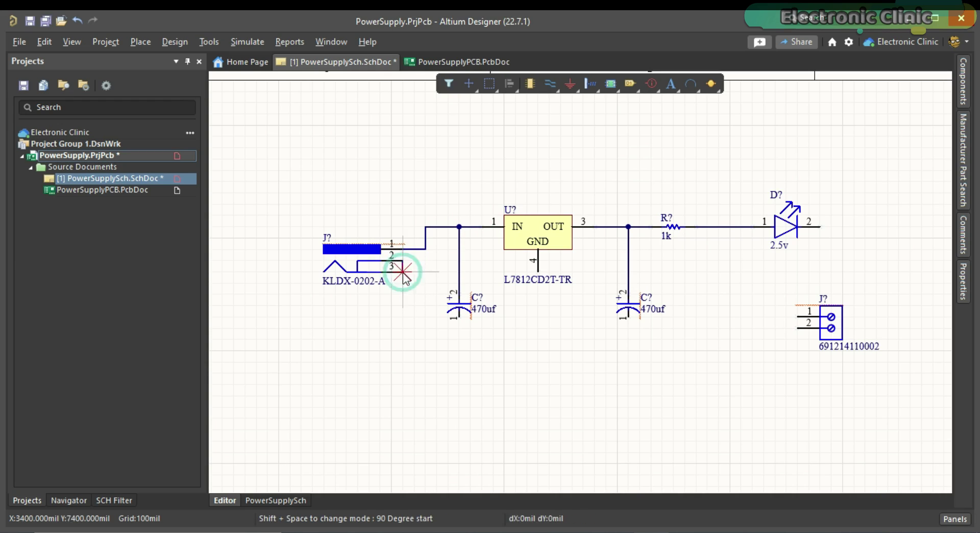
{"action": "right_click", "coordinate": [413, 317]}
{"action": "right_click", "coordinate": [413, 317]}
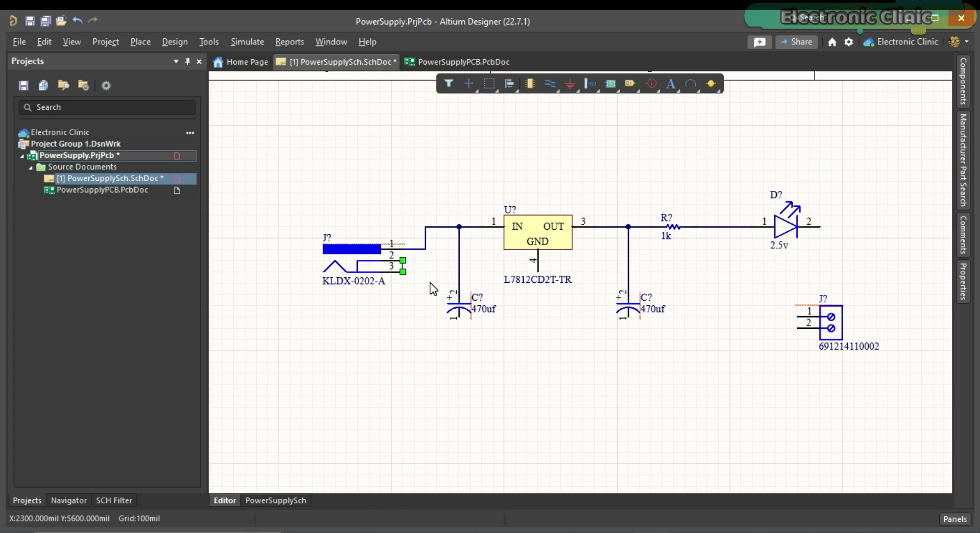
Place GND power ports below the power jack, both capacitors, the LED's pin 2 side and the terminal block.
{"action": "right_click", "coordinate": [577, 90]}
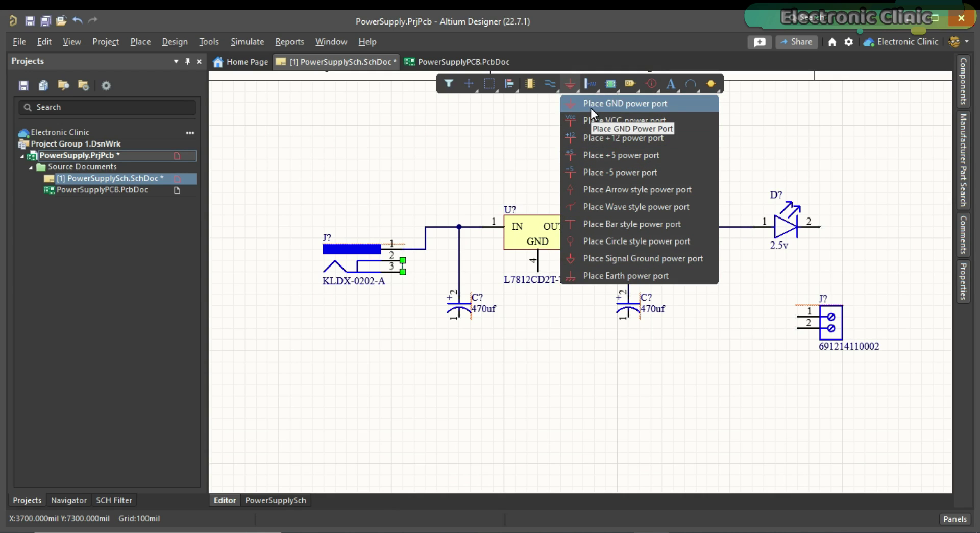
{"action": "left_click", "coordinate": [606, 107]}
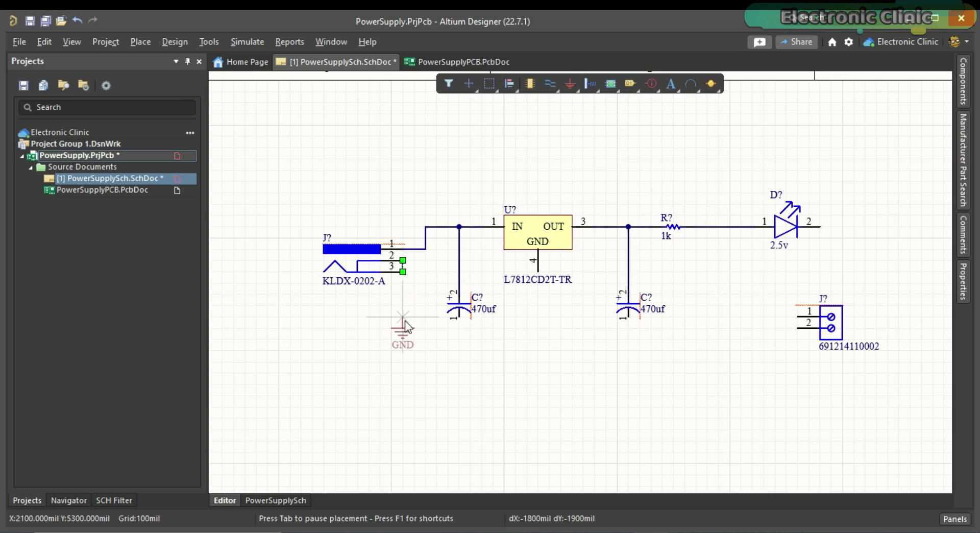
{"action": "left_click", "coordinate": [404, 322]}
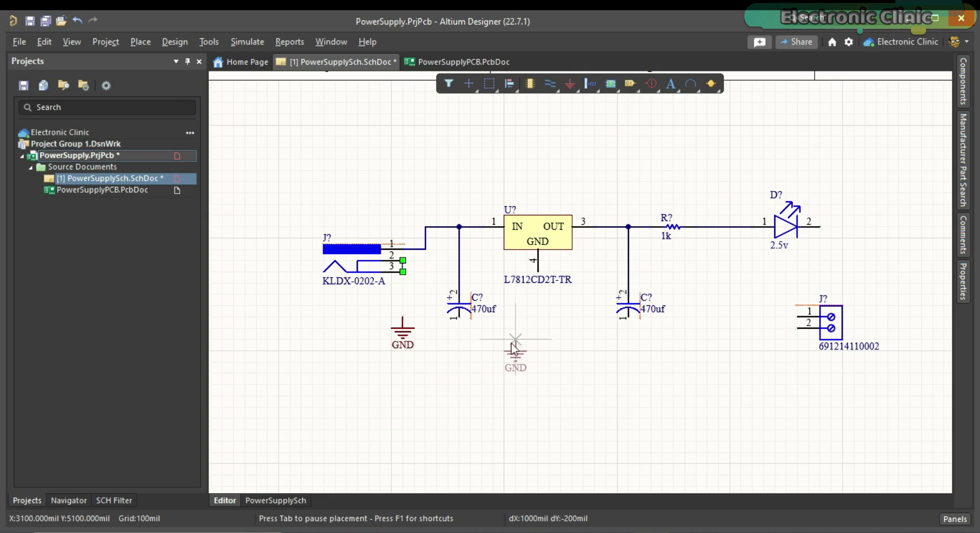
{"action": "left_click", "coordinate": [460, 344]}
{"action": "left_click", "coordinate": [629, 340]}
{"action": "left_click", "coordinate": [866, 250]}
{"action": "left_click", "coordinate": [787, 352]}
{"action": "key", "text": "Escape"}
Wire the power jack's joined pins 2 and 3 and pin 1 of both capacitors to the GND ports below them.
{"action": "key", "text": "ctrl+w"}
{"action": "left_click", "coordinate": [403, 271]}
{"action": "left_click", "coordinate": [402, 321]}
{"action": "left_click", "coordinate": [458, 319]}
{"action": "left_click", "coordinate": [459, 339]}
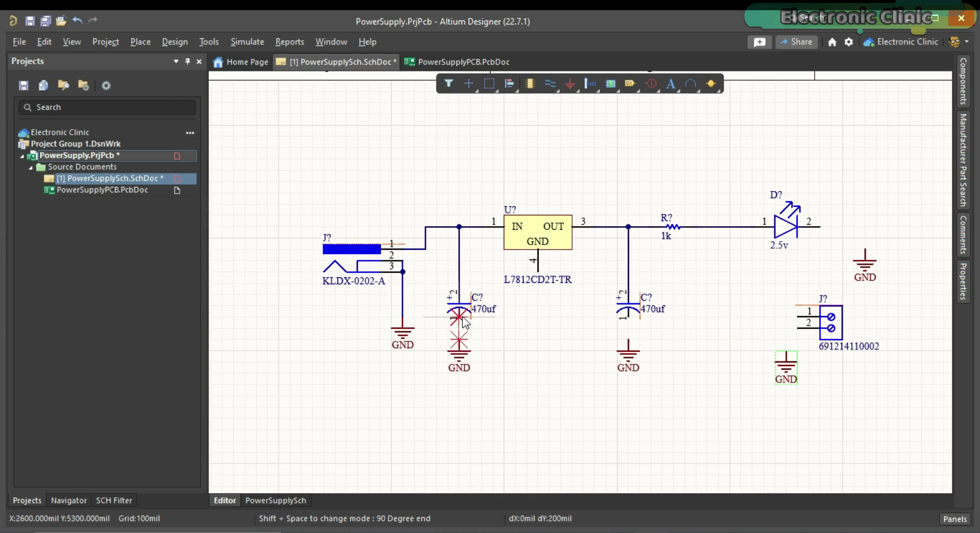
{"action": "left_click", "coordinate": [628, 319]}
{"action": "left_click", "coordinate": [628, 340]}
Wire pin 2 of the terminal block and pin 2 of the LED to their GND ports.
{"action": "left_click", "coordinate": [796, 327]}
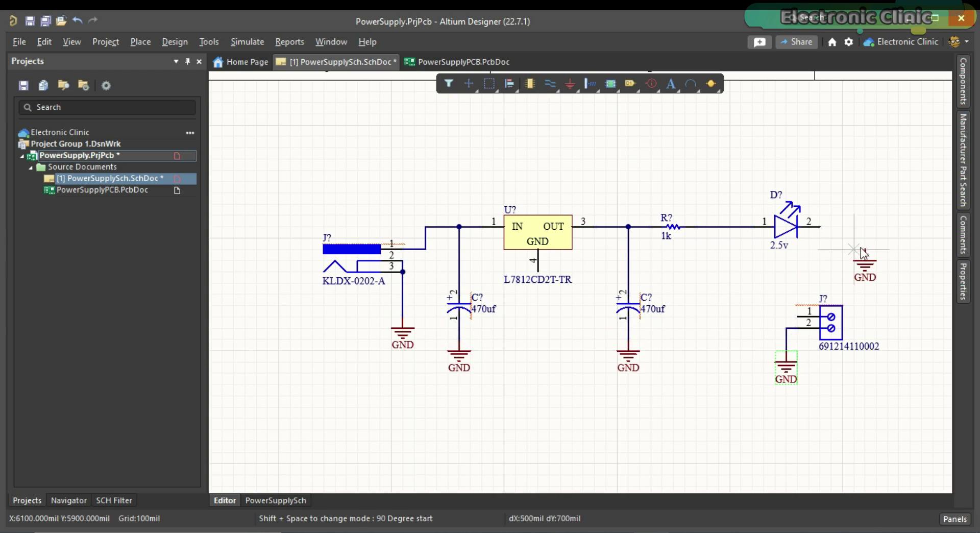
{"action": "left_click", "coordinate": [864, 250]}
{"action": "right_click", "coordinate": [713, 284]}
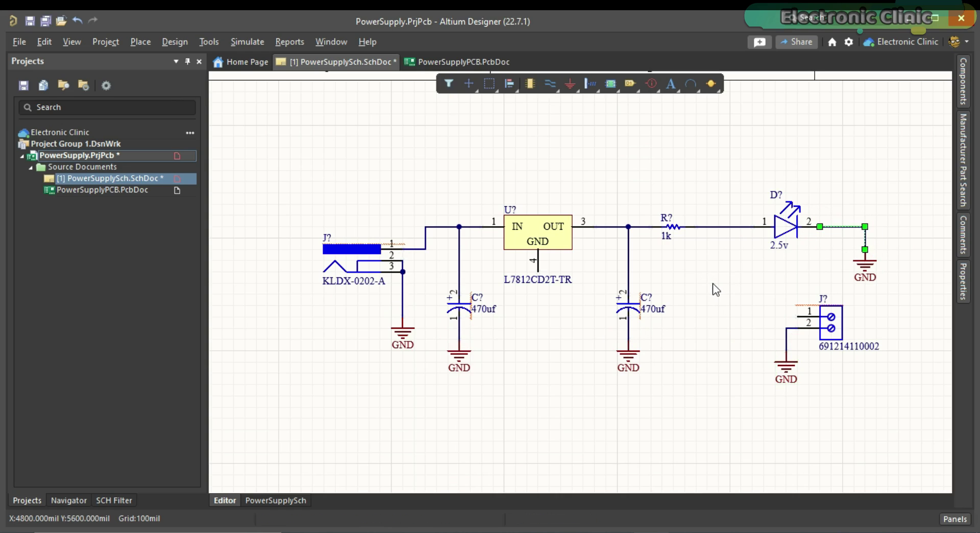
{"action": "left_click", "coordinate": [713, 286]}
Move the regulator's comment label left of its GND pin and shorten the text to L7812.
{"action": "left_click_drag", "start_coordinate": [531, 281], "coordinate": [496, 269]}
{"action": "left_click", "coordinate": [964, 286]}
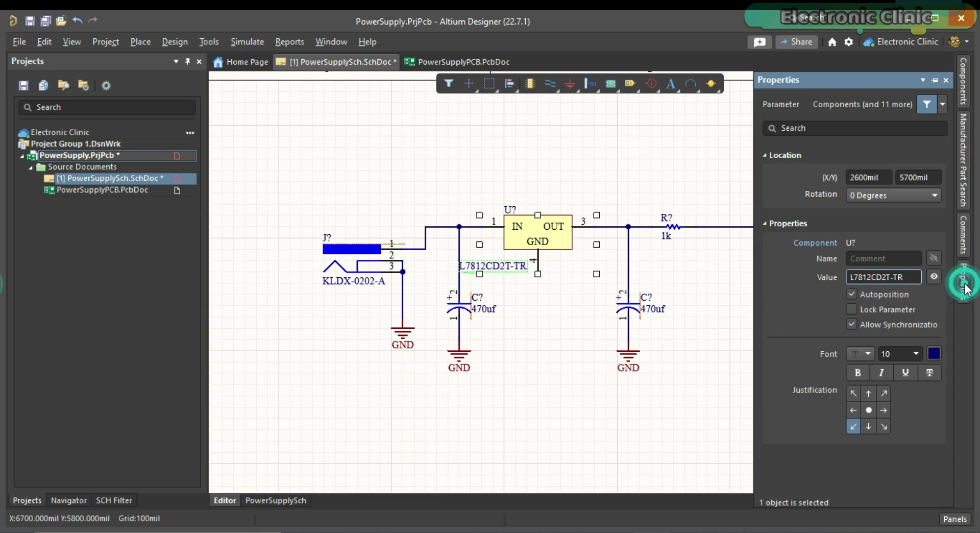
{"action": "left_click", "coordinate": [908, 277]}
{"action": "key", "text": "BackSpace"}
{"action": "key", "text": "BackSpace"}
{"action": "key", "text": "BackSpace"}
{"action": "key", "text": "Return"}
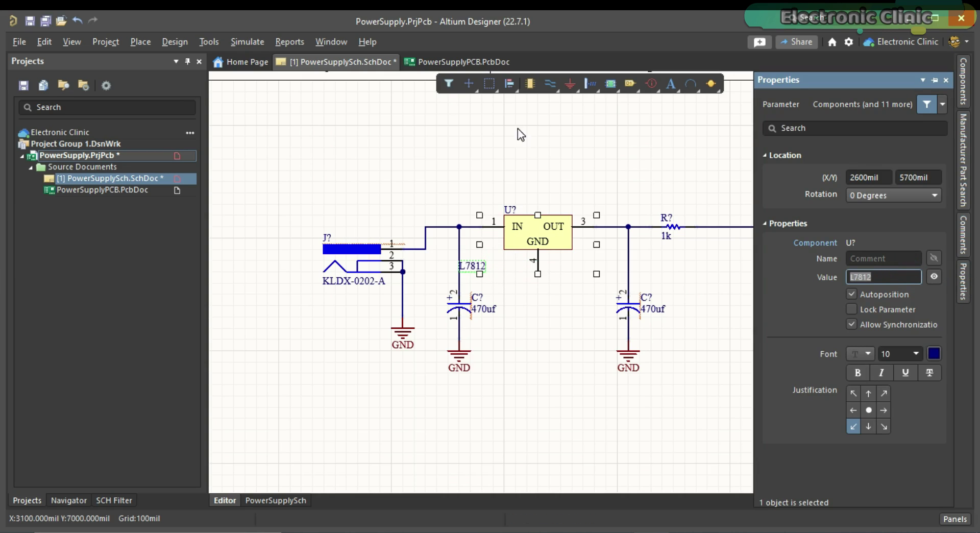
{"action": "left_click", "coordinate": [494, 278]}
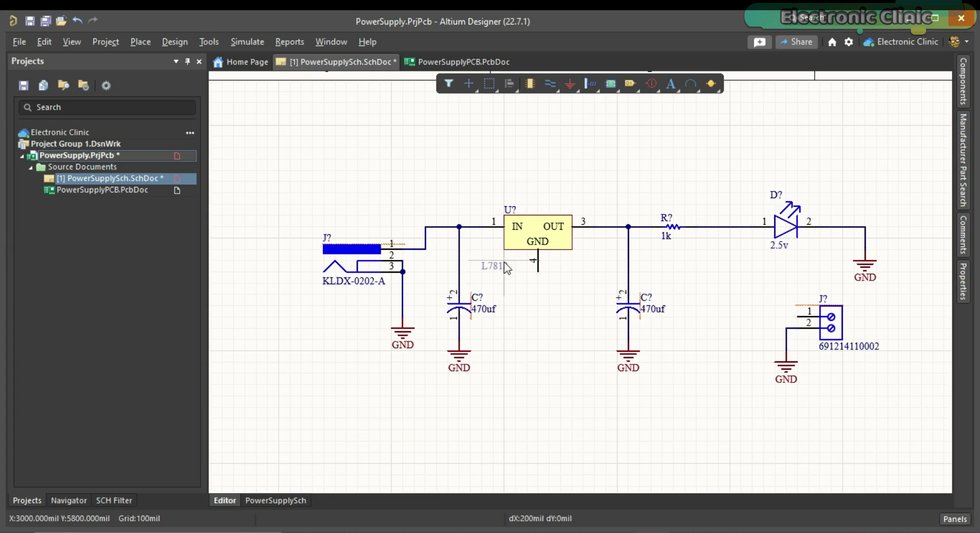
Place a GND power port below the regulator and wire it to the regulator's GND pin.
{"action": "left_click", "coordinate": [569, 84]}
{"action": "left_click", "coordinate": [537, 307]}
{"action": "left_click", "coordinate": [550, 83]}
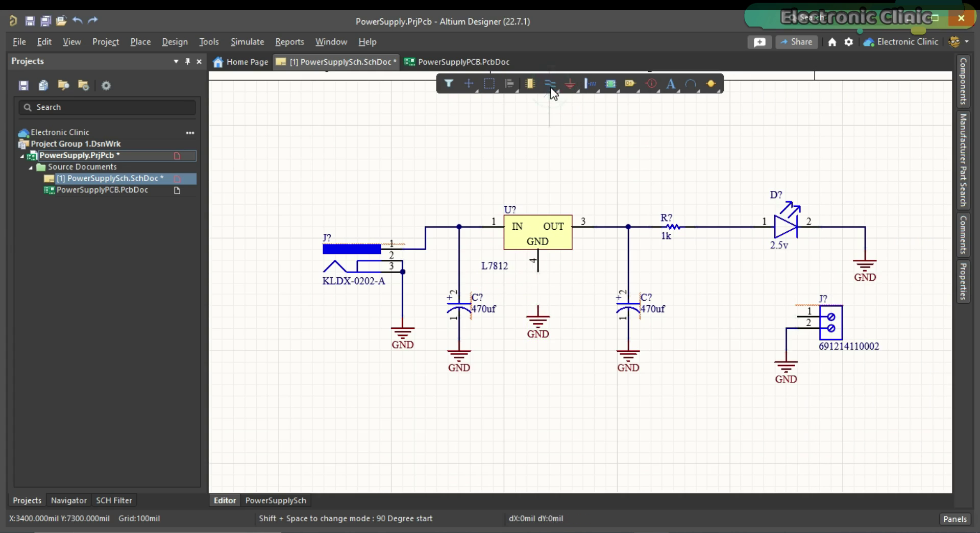
{"action": "left_click", "coordinate": [537, 271]}
{"action": "left_click", "coordinate": [537, 306]}
{"action": "right_click", "coordinate": [537, 305]}
Move the LED with its ground port closer to the resistor, and the terminal block with its ground port down and left.
{"action": "left_click_drag", "start_coordinate": [745, 158], "coordinate": [921, 317]}
{"action": "left_click_drag", "start_coordinate": [783, 224], "coordinate": [740, 226]}
{"action": "left_click_drag", "start_coordinate": [757, 286], "coordinate": [898, 416]}
{"action": "left_click_drag", "start_coordinate": [799, 330], "coordinate": [766, 364]}
{"action": "left_click", "coordinate": [750, 295]}
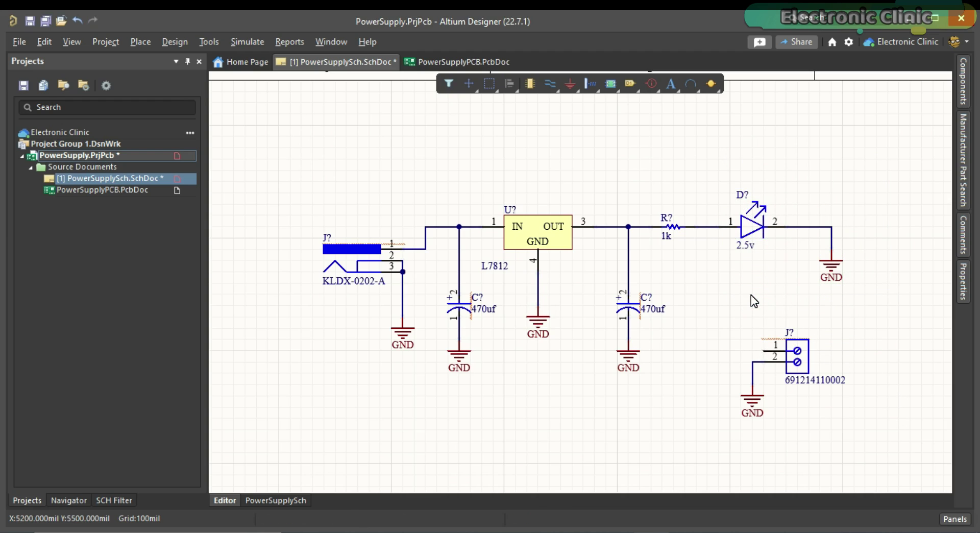
Place two +12 power ports, one above the regulator's output node and one above the terminal block's pin 1.
{"action": "left_click", "coordinate": [570, 83]}
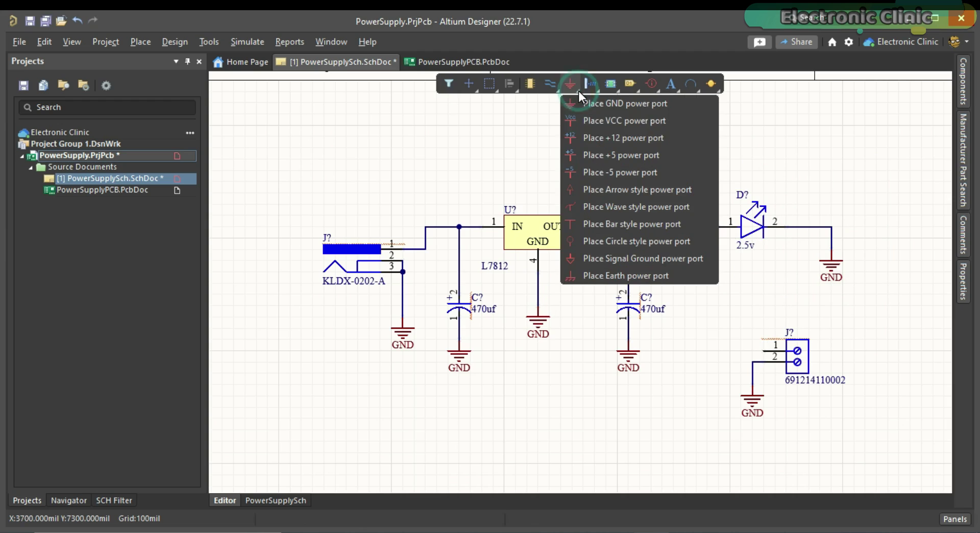
{"action": "left_click", "coordinate": [598, 137]}
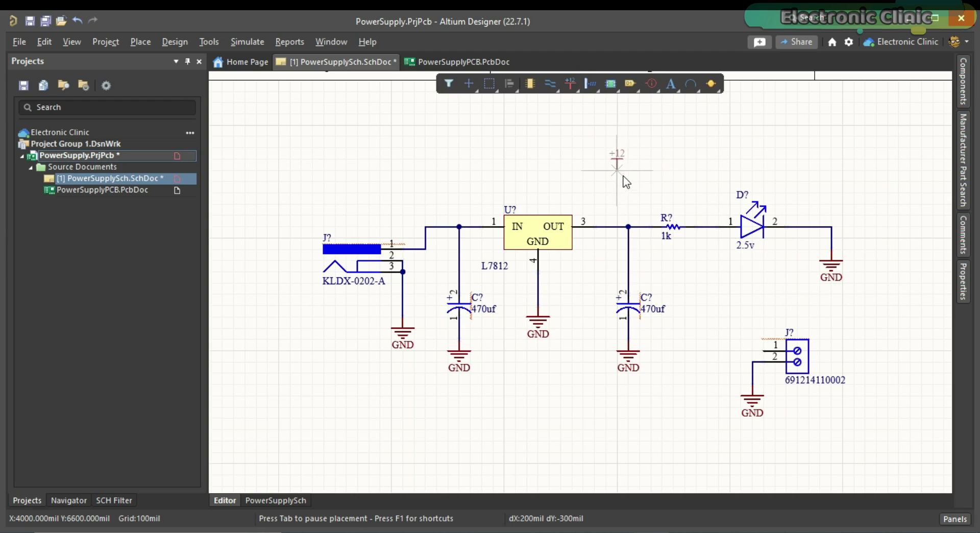
{"action": "left_click", "coordinate": [628, 170]}
{"action": "left_click", "coordinate": [741, 320]}
{"action": "right_click", "coordinate": [741, 320]}
Wire the upper +12 port to the regulator output node and the other +12 port to pin 1 of the terminal block.
{"action": "left_click", "coordinate": [549, 86]}
{"action": "left_click", "coordinate": [629, 171]}
{"action": "left_click", "coordinate": [628, 226]}
{"action": "right_click", "coordinate": [628, 227]}
{"action": "left_click", "coordinate": [549, 83]}
{"action": "left_click", "coordinate": [740, 317]}
{"action": "left_click", "coordinate": [763, 351]}
{"action": "right_click", "coordinate": [795, 298]}
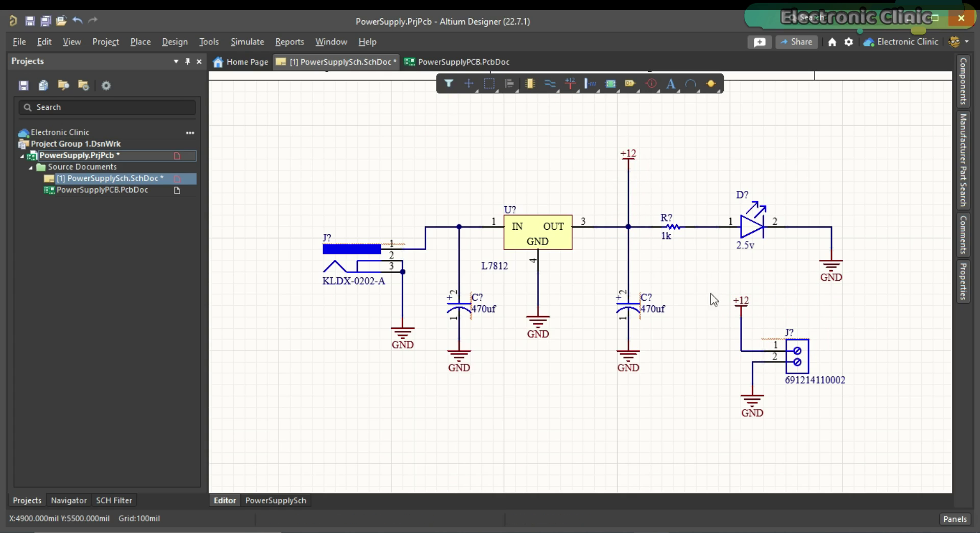
{"action": "left_click", "coordinate": [691, 287]}
Open schematic annotation and update the changes list to propose designator numbers for all components.
{"action": "left_click", "coordinate": [219, 41]}
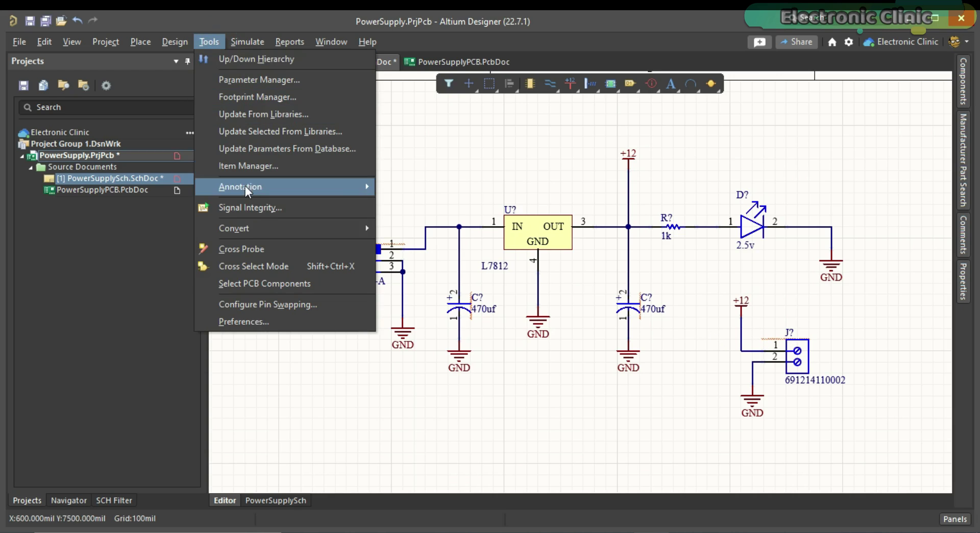
{"action": "mouse_move", "coordinate": [260, 187]}
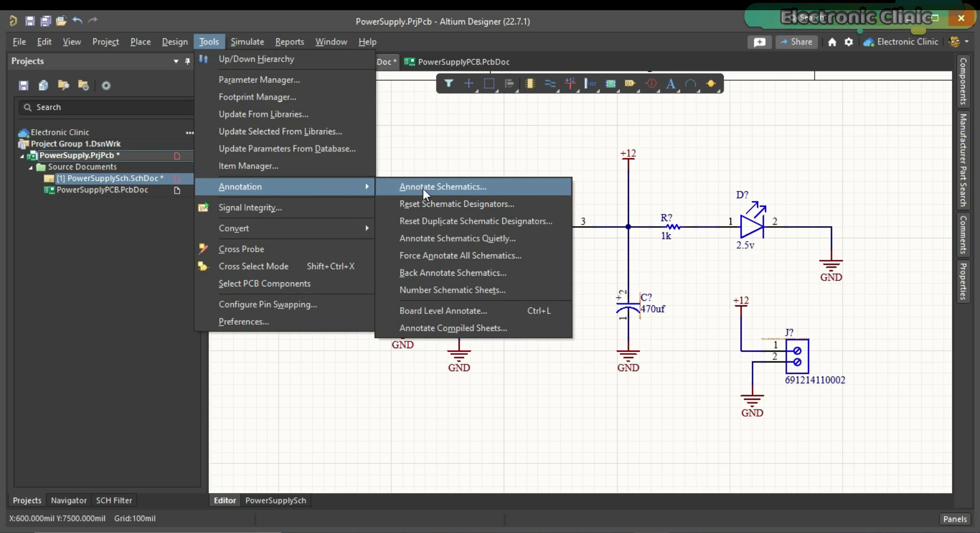
{"action": "left_click", "coordinate": [506, 189]}
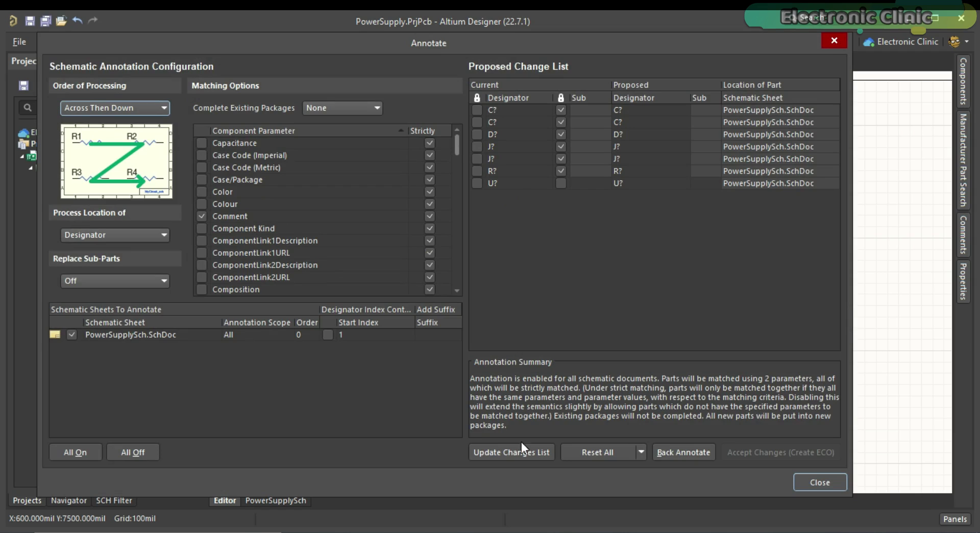
{"action": "left_click", "coordinate": [530, 454]}
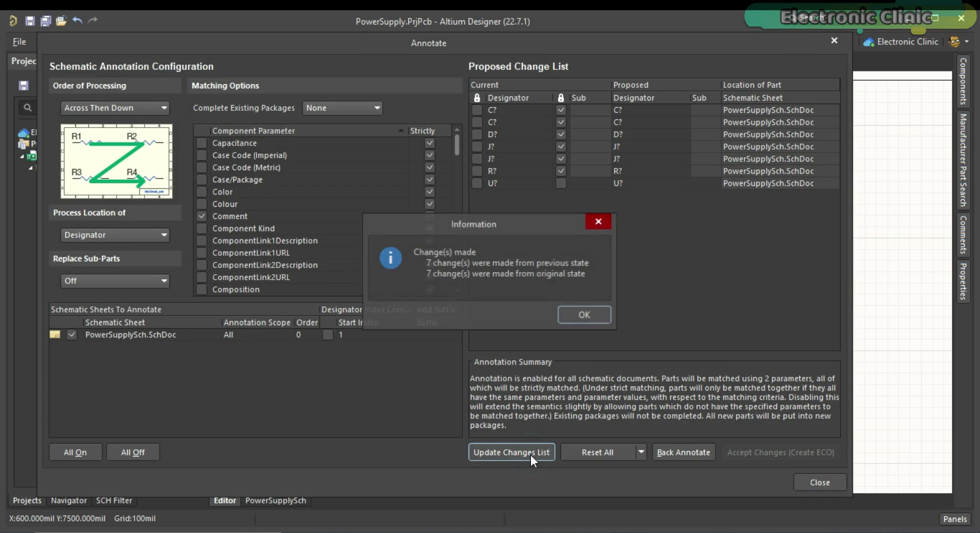
{"action": "left_click", "coordinate": [596, 315]}
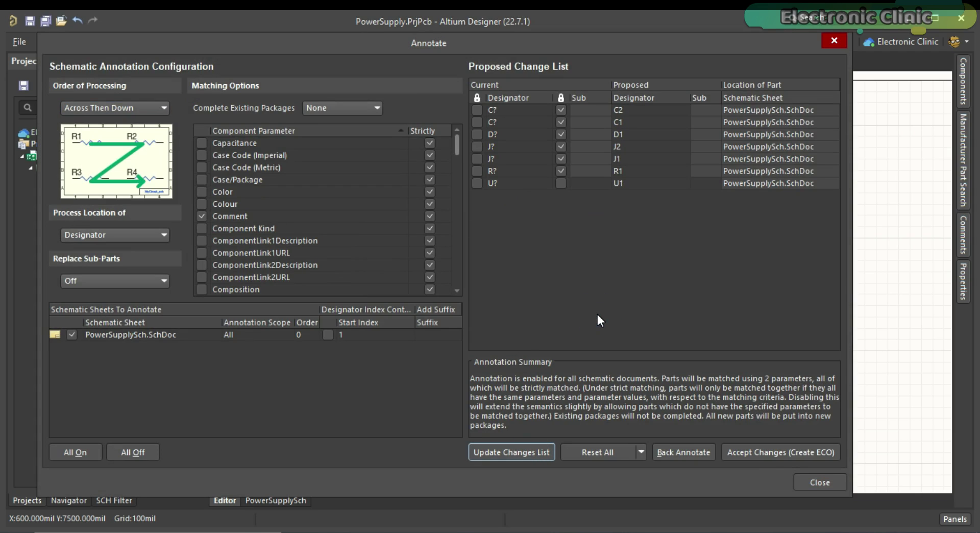
Accept the proposed designators, validate and execute the engineering change order, and close the annotation dialogs.
{"action": "left_click", "coordinate": [771, 451]}
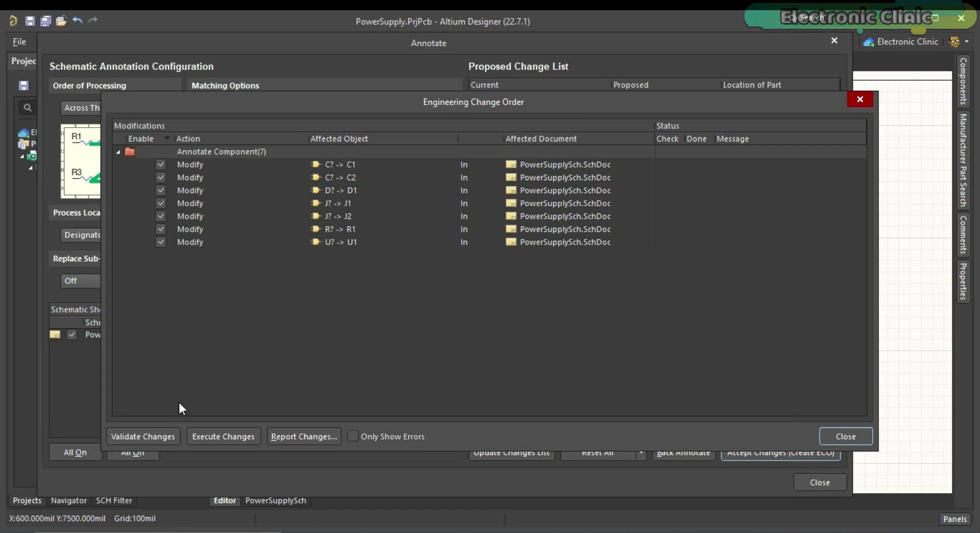
{"action": "left_click", "coordinate": [133, 436]}
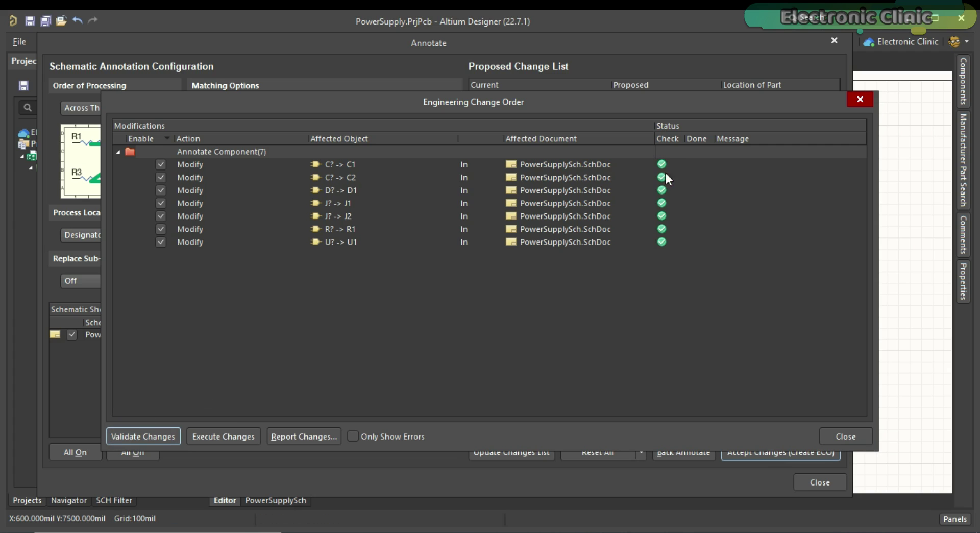
{"action": "left_click", "coordinate": [224, 436]}
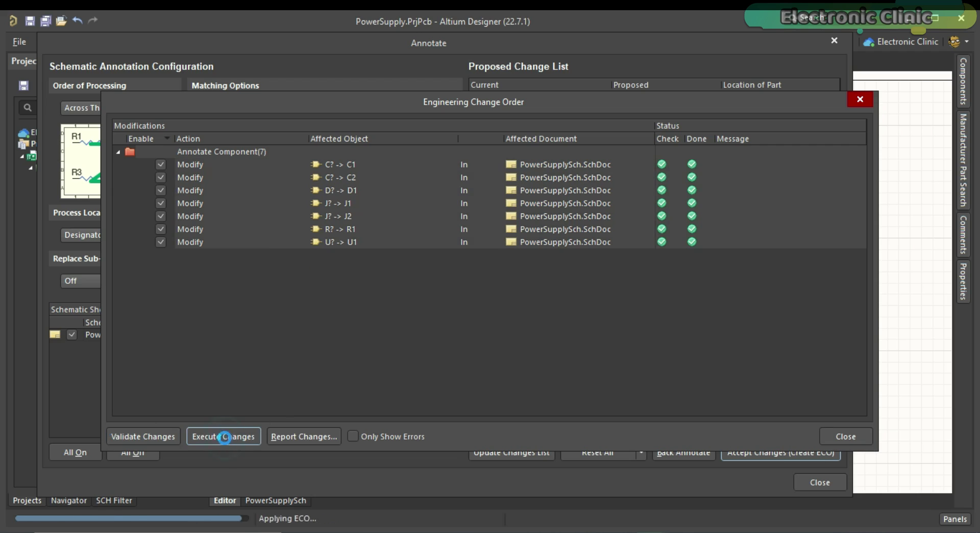
{"action": "left_click", "coordinate": [845, 436]}
{"action": "left_click", "coordinate": [818, 482]}
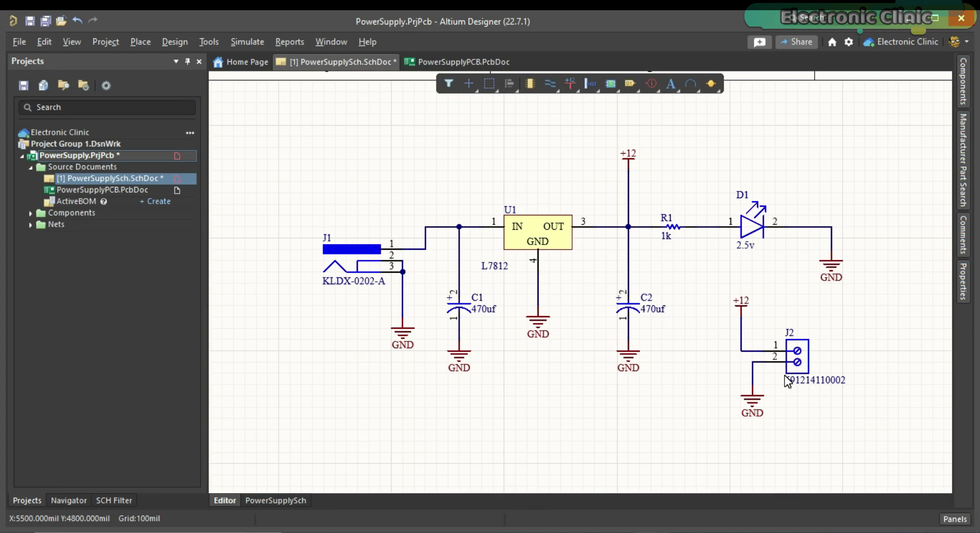
Change the comment of connector J2 to Terminal Block.
{"action": "left_click", "coordinate": [846, 345]}
{"action": "left_click", "coordinate": [834, 383]}
{"action": "left_click", "coordinate": [966, 301]}
{"action": "left_click_drag", "start_coordinate": [898, 276], "coordinate": [840, 279]}
{"action": "type", "text": "Terminal"}
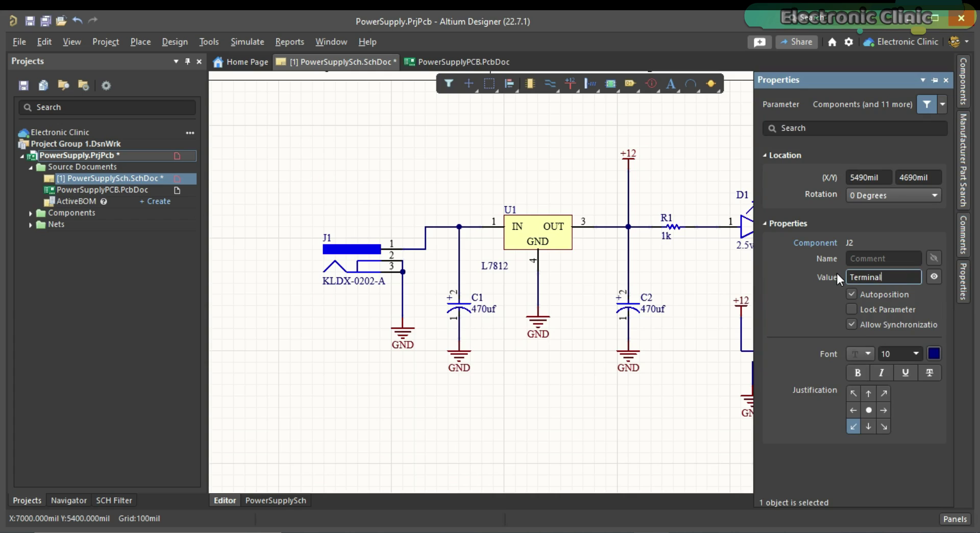
{"action": "type", "text": " Block"}
{"action": "key", "text": "Return"}
{"action": "left_click", "coordinate": [711, 286]}
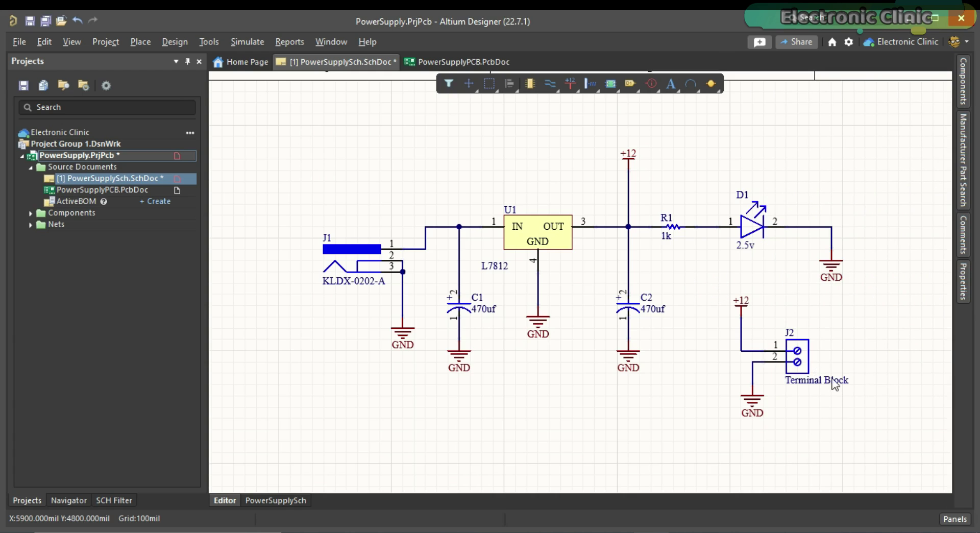
Center the Terminal Block label beneath J2 and save the schematic.
{"action": "left_click_drag", "start_coordinate": [822, 386], "coordinate": [812, 387]}
{"action": "left_click", "coordinate": [805, 435]}
{"action": "key", "text": "ctrl+s"}
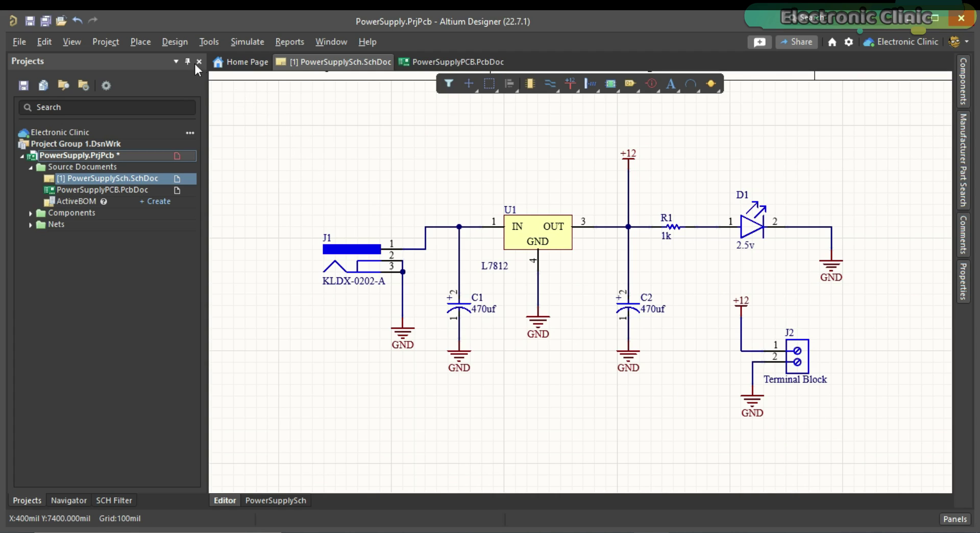
Update PowerSupplyPCB.PcbDoc from the schematic, validating and executing the change order that adds the components, nets, class and room.
{"action": "left_click", "coordinate": [175, 42]}
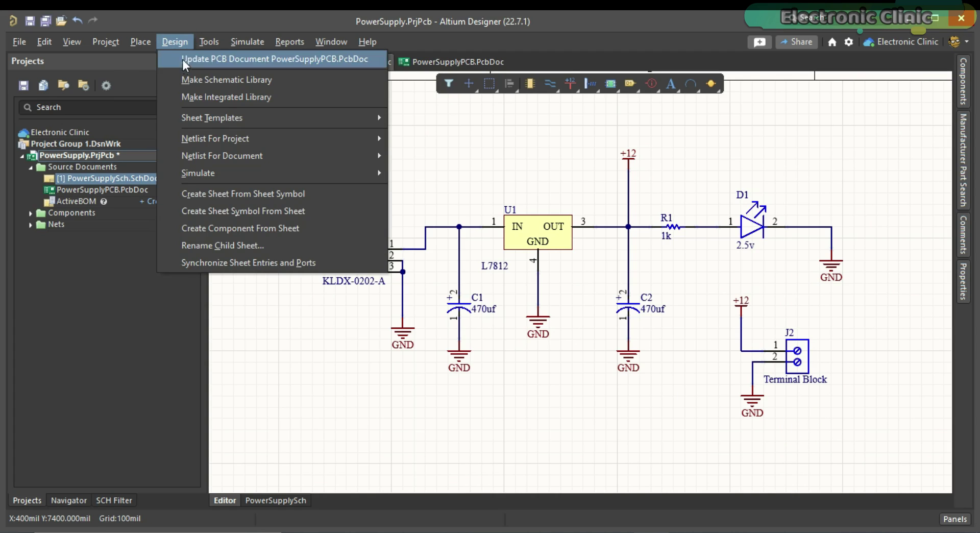
{"action": "left_click", "coordinate": [214, 65]}
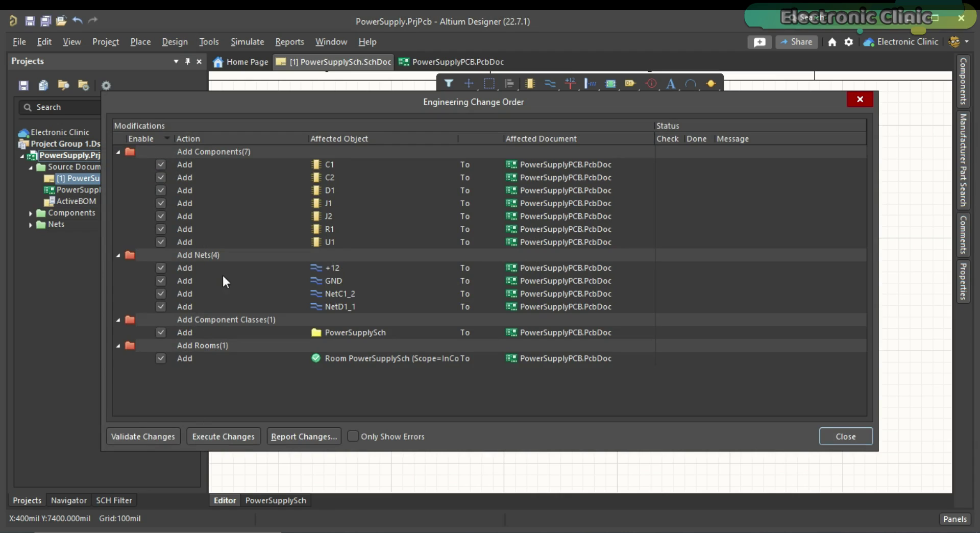
{"action": "left_click", "coordinate": [139, 436]}
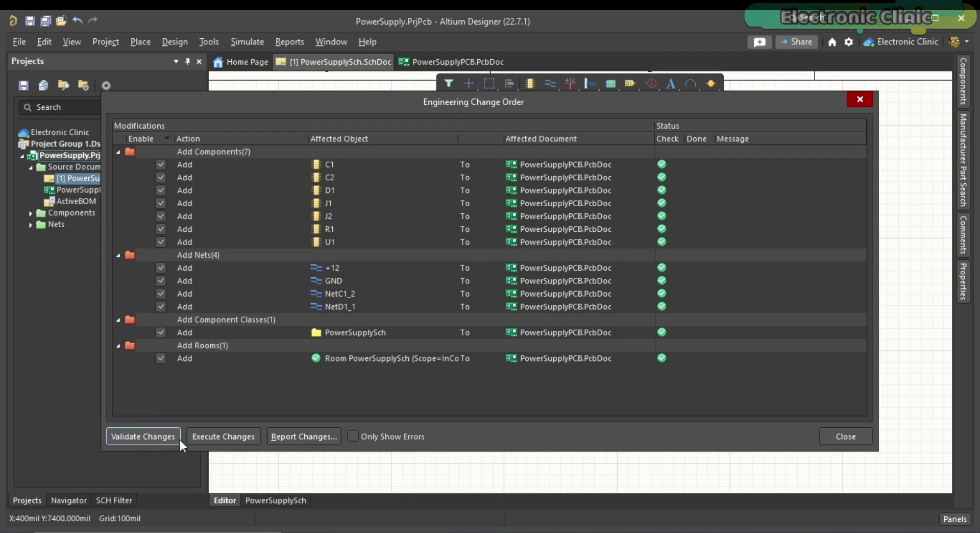
{"action": "left_click", "coordinate": [241, 435]}
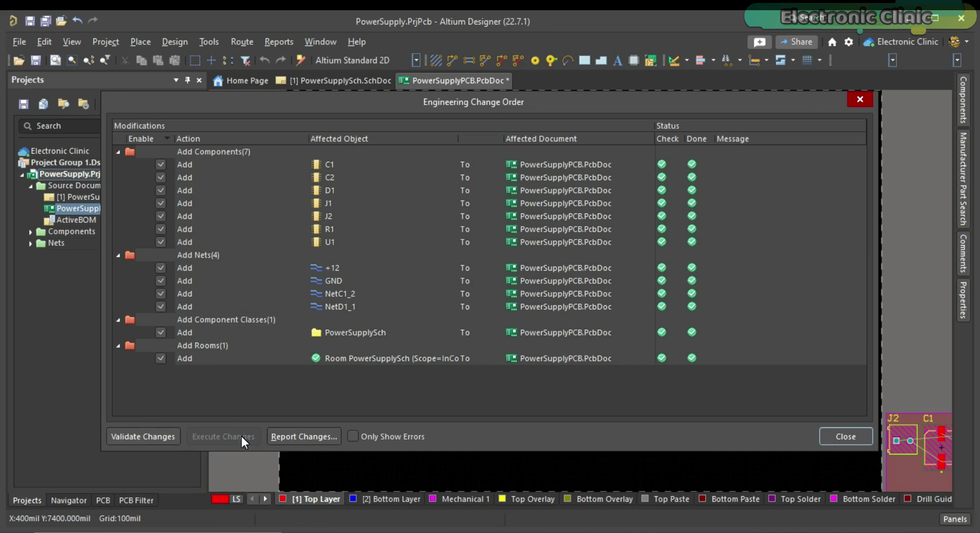
{"action": "left_click", "coordinate": [845, 436]}
Move terminal block J2 from the component room onto the board and rotate it so its pads are stacked vertically.
{"action": "scroll", "coordinate": [511, 243], "scroll_direction": "down", "scroll_amount": 2, "text": "ctrl"}
{"action": "scroll", "coordinate": [890, 416], "scroll_direction": "up", "scroll_amount": 4, "text": "ctrl"}
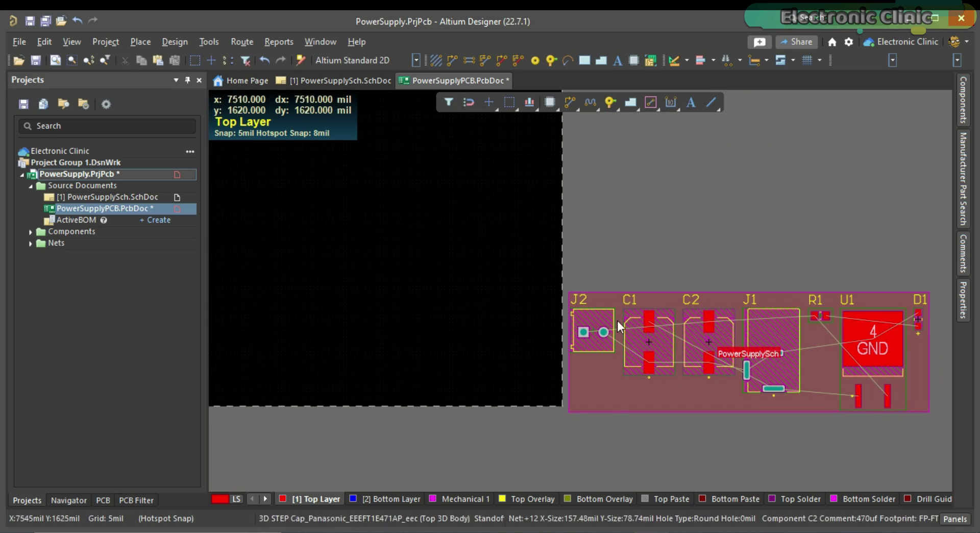
{"action": "scroll", "coordinate": [871, 379], "scroll_direction": "down", "scroll_amount": 3, "text": "ctrl"}
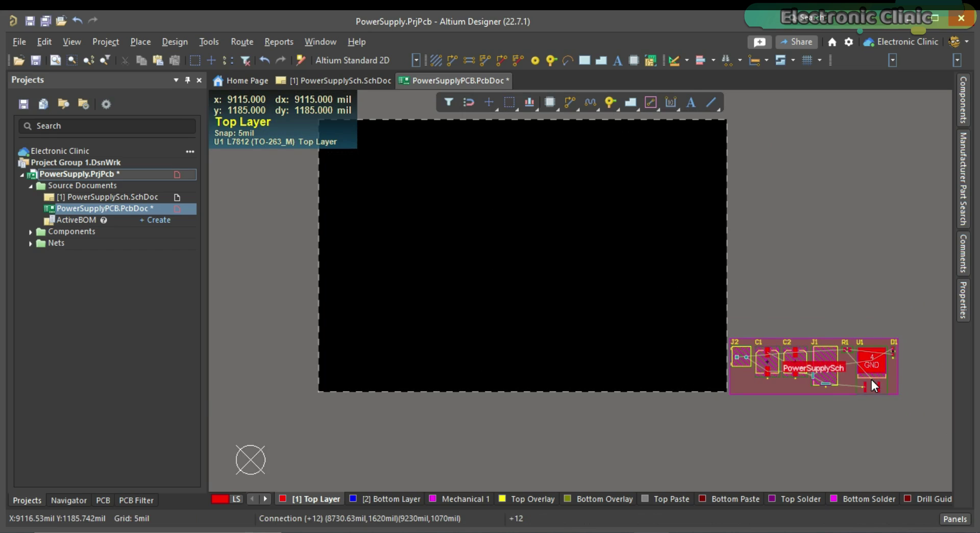
{"action": "scroll", "coordinate": [871, 379], "scroll_direction": "down", "scroll_amount": 1, "text": "ctrl"}
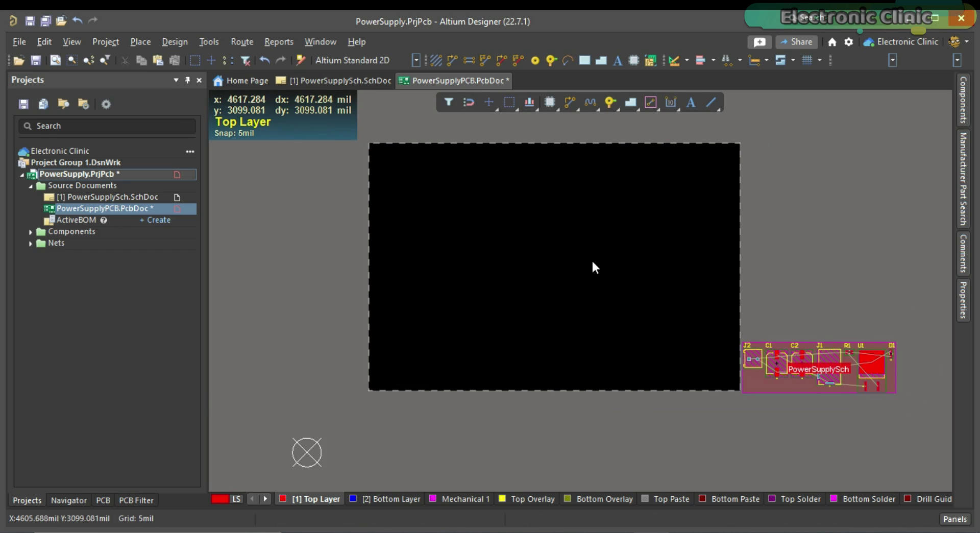
{"action": "scroll", "coordinate": [592, 259], "scroll_direction": "up", "scroll_amount": 1, "text": "ctrl"}
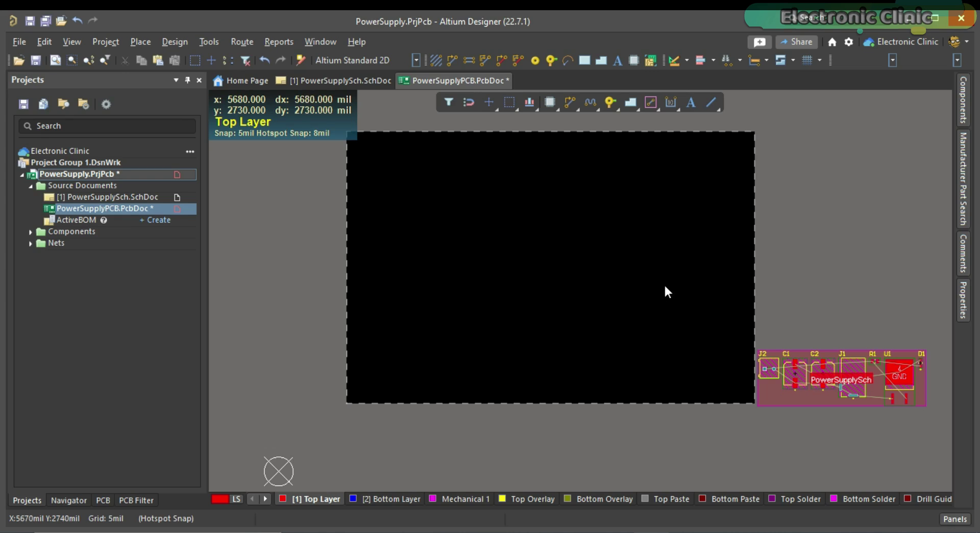
{"action": "left_click", "coordinate": [764, 367]}
{"action": "left_click_drag", "start_coordinate": [764, 368], "coordinate": [458, 266]}
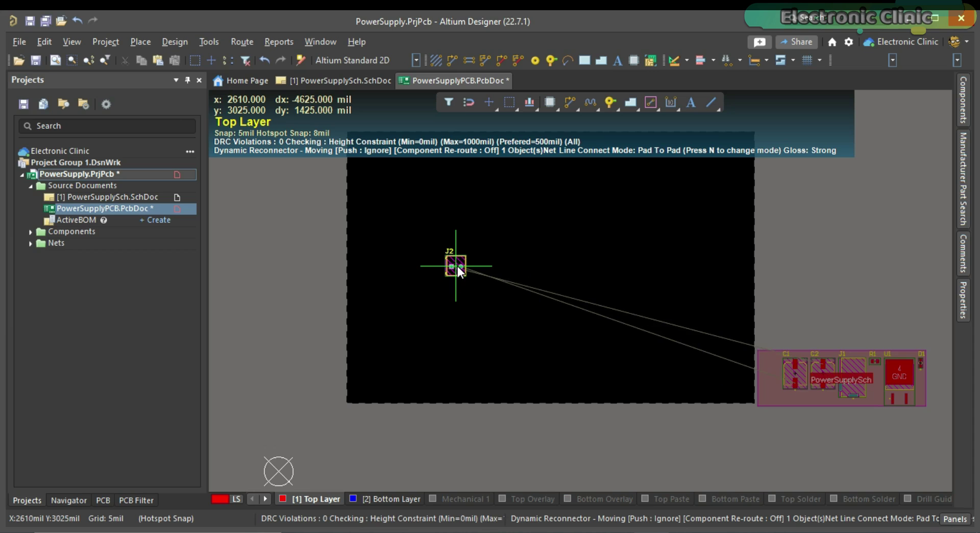
{"action": "scroll", "coordinate": [458, 265], "scroll_direction": "up", "scroll_amount": 4, "text": "ctrl"}
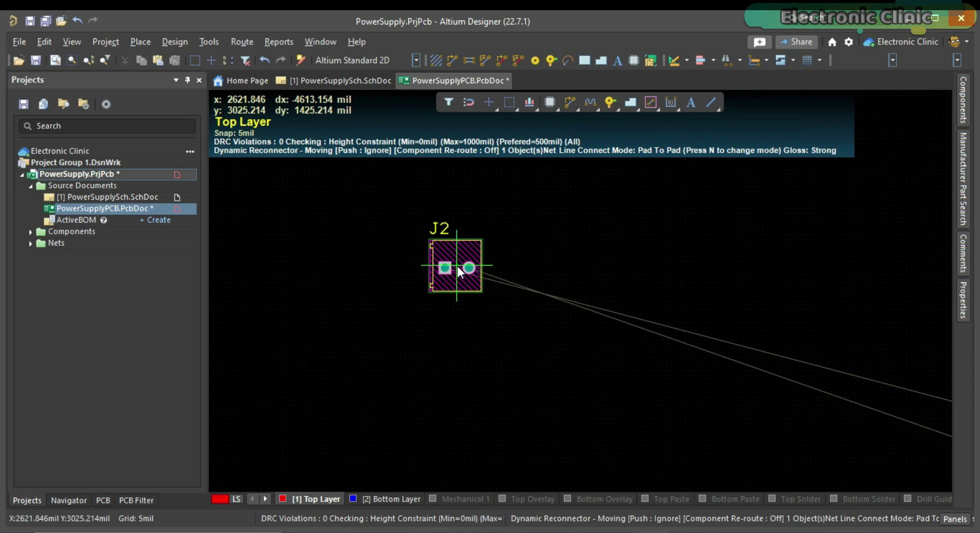
{"action": "left_click_drag", "start_coordinate": [457, 270], "coordinate": [718, 253]}
{"action": "key", "text": "space"}
{"action": "key", "text": "space"}
{"action": "key", "text": "space"}
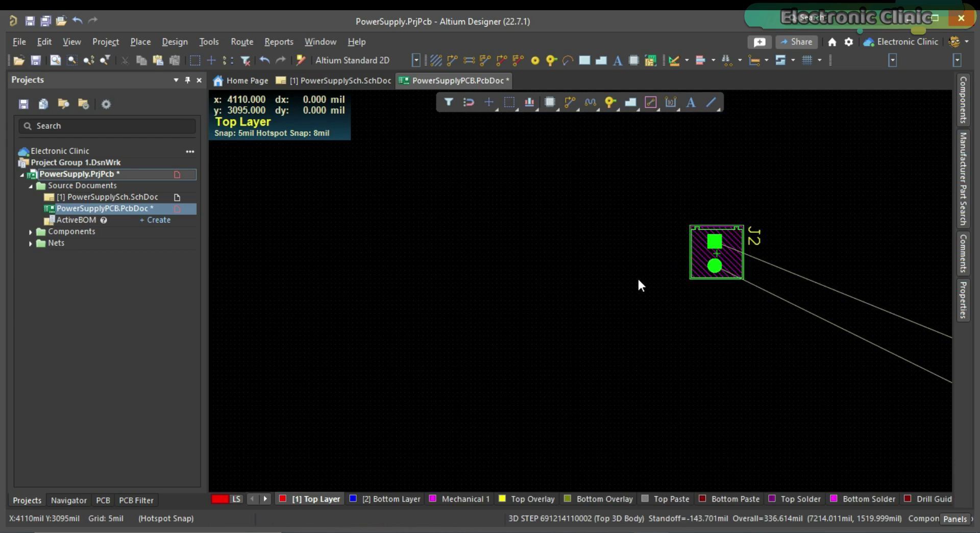
Bring capacitors C1 and C2 and the remaining components from the room onto the board area.
{"action": "scroll", "coordinate": [639, 279], "scroll_direction": "down", "scroll_amount": 7, "text": "ctrl"}
{"action": "left_click_drag", "start_coordinate": [866, 354], "coordinate": [731, 287]}
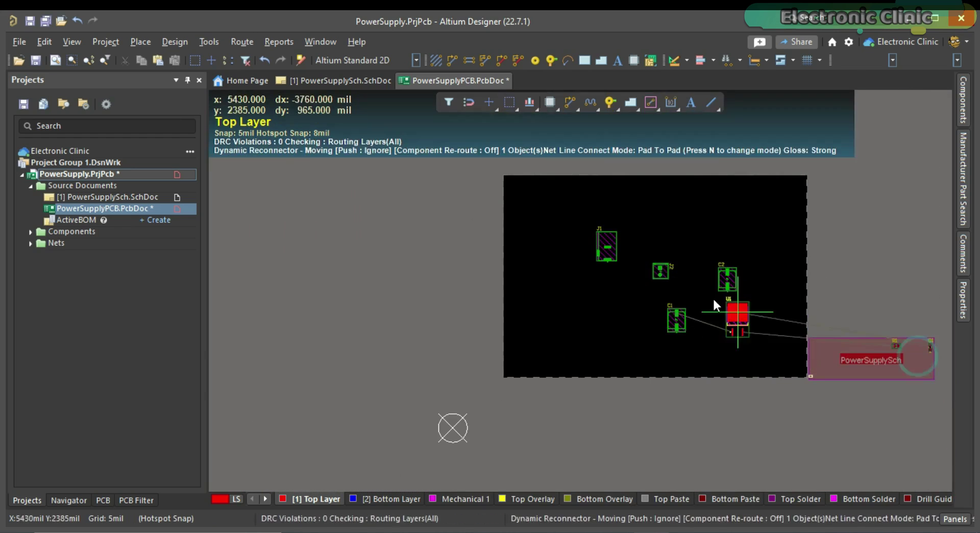
{"action": "left_click_drag", "start_coordinate": [712, 296], "coordinate": [663, 252]}
{"action": "scroll", "coordinate": [643, 244], "scroll_direction": "up", "scroll_amount": 3, "text": "ctrl"}
{"action": "left_click_drag", "start_coordinate": [480, 246], "coordinate": [410, 237]}
{"action": "key", "text": "space"}
{"action": "left_click_drag", "start_coordinate": [593, 198], "coordinate": [500, 212]}
{"action": "left_click_drag", "start_coordinate": [628, 402], "coordinate": [461, 301]}
{"action": "left_click_drag", "start_coordinate": [596, 300], "coordinate": [657, 375]}
Arrange J1 left of U1, R1 and D1 to its right, the capacitors below, and J2 at the far right.
{"action": "left_click_drag", "start_coordinate": [736, 315], "coordinate": [546, 300]}
{"action": "left_click_drag", "start_coordinate": [681, 205], "coordinate": [546, 255]}
{"action": "key", "text": "space"}
{"action": "key", "text": "space"}
{"action": "key", "text": "space"}
{"action": "left_click_drag", "start_coordinate": [685, 255], "coordinate": [571, 255]}
{"action": "left_click_drag", "start_coordinate": [663, 376], "coordinate": [652, 305]}
{"action": "scroll", "coordinate": [574, 213], "scroll_direction": "up", "scroll_amount": 2, "text": "ctrl"}
{"action": "right_click_drag", "start_coordinate": [574, 214], "coordinate": [654, 213]}
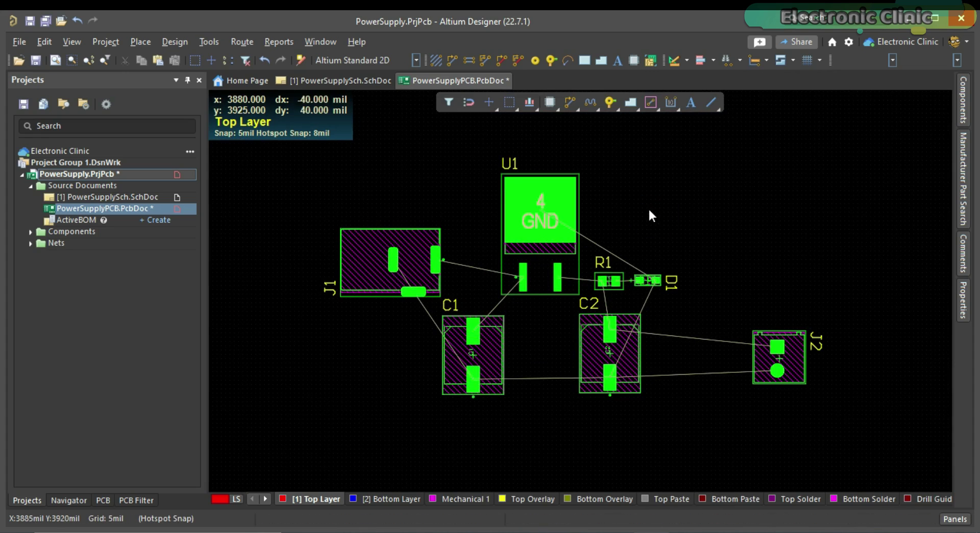
Move capacitors C1 and C2 up to the left and right sides of regulator U1.
{"action": "left_click_drag", "start_coordinate": [610, 353], "coordinate": [619, 213]}
{"action": "left_click_drag", "start_coordinate": [603, 262], "coordinate": [647, 282]}
{"action": "left_click_drag", "start_coordinate": [488, 367], "coordinate": [472, 384]}
{"action": "left_click_drag", "start_coordinate": [490, 140], "coordinate": [697, 265]}
{"action": "left_click", "coordinate": [699, 270]}
{"action": "left_click_drag", "start_coordinate": [473, 384], "coordinate": [493, 210]}
Place J1 below C1, the rotated J2 below U1, and R1 with D1 below C2.
{"action": "left_click_drag", "start_coordinate": [394, 264], "coordinate": [478, 295]}
{"action": "key", "text": "space"}
{"action": "left_click_drag", "start_coordinate": [777, 357], "coordinate": [568, 330]}
{"action": "left_click", "coordinate": [659, 347]}
{"action": "left_click_drag", "start_coordinate": [643, 280], "coordinate": [623, 311]}
{"action": "left_click_drag", "start_coordinate": [682, 281], "coordinate": [660, 310]}
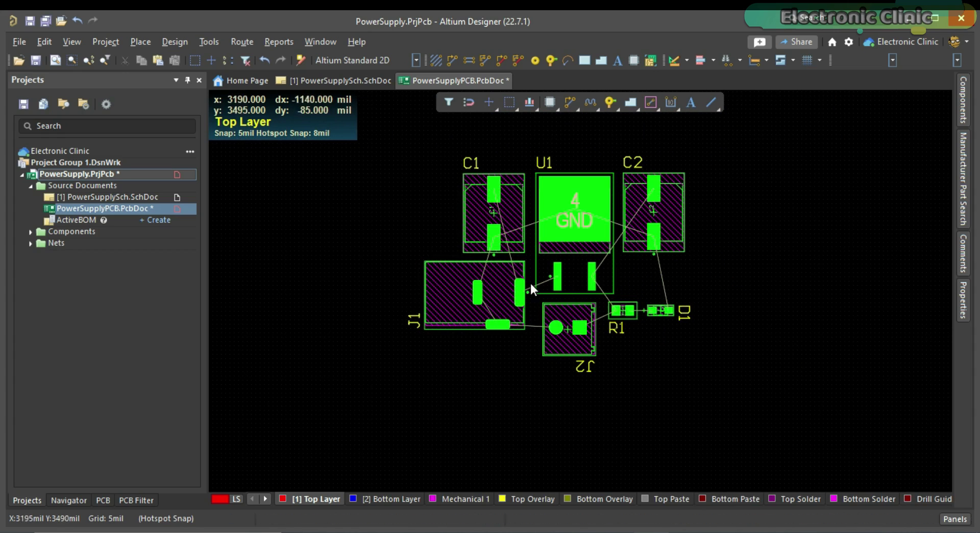
Move J1 to the upper left of U1 and place C1, rotated to lie horizontally, directly beneath J1.
{"action": "key", "text": "space"}
{"action": "left_click_drag", "start_coordinate": [485, 223], "coordinate": [382, 353]}
{"action": "left_click_drag", "start_coordinate": [499, 280], "coordinate": [521, 205]}
{"action": "key", "text": "space"}
{"action": "key", "text": "space"}
{"action": "left_click_drag", "start_coordinate": [380, 338], "coordinate": [488, 286]}
{"action": "left_click_drag", "start_coordinate": [539, 265], "coordinate": [434, 286]}
{"action": "key", "text": "ctrl+z"}
{"action": "left_click", "coordinate": [505, 321]}
Rotate C2 to lie horizontally beside U1's lower right, move its designator to its right, and place R1 and D1 above it.
{"action": "scroll", "coordinate": [555, 234], "scroll_direction": "up", "scroll_amount": 1, "text": "ctrl"}
{"action": "left_click_drag", "start_coordinate": [696, 194], "coordinate": [693, 271]}
{"action": "key", "text": "space"}
{"action": "left_click_drag", "start_coordinate": [628, 299], "coordinate": [765, 280]}
{"action": "left_click_drag", "start_coordinate": [748, 375], "coordinate": [655, 324]}
{"action": "left_click_drag", "start_coordinate": [642, 336], "coordinate": [666, 187]}
{"action": "left_click", "coordinate": [790, 229]}
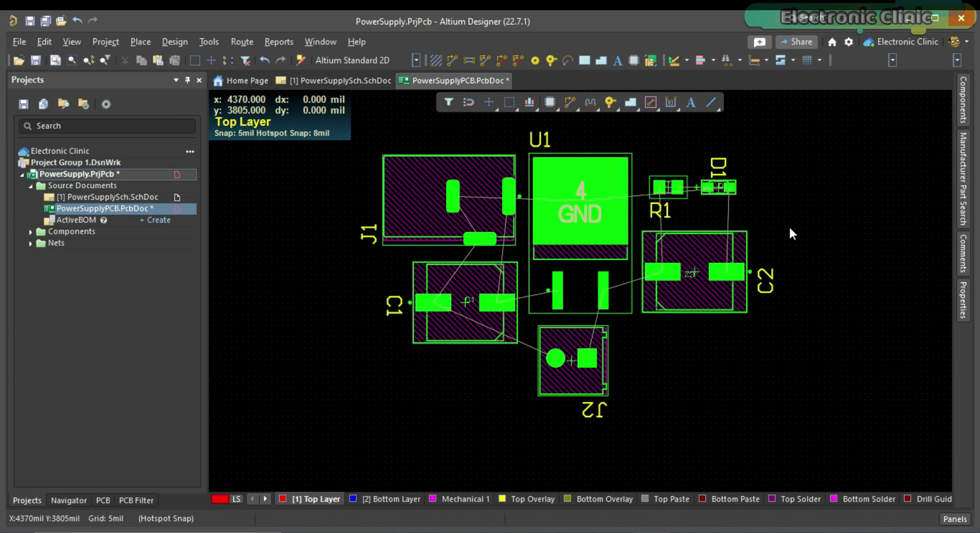
Move J2 out to the right of C2 and relocate R1 and D1 beneath regulator U1.
{"action": "left_click_drag", "start_coordinate": [572, 360], "coordinate": [864, 324]}
{"action": "left_click_drag", "start_coordinate": [641, 229], "coordinate": [748, 163]}
{"action": "left_click_drag", "start_coordinate": [672, 186], "coordinate": [550, 331]}
Set the text height of R1's designator to 40.
{"action": "left_click", "coordinate": [544, 354]}
{"action": "left_click", "coordinate": [963, 306]}
{"action": "left_click", "coordinate": [863, 365]}
{"action": "type", "text": "40"}
{"action": "key", "text": "Return"}
Position D1's designator right of the LED and set its text height to 40.
{"action": "scroll", "coordinate": [535, 357], "scroll_direction": "up", "scroll_amount": 1, "text": "ctrl"}
{"action": "left_click_drag", "start_coordinate": [599, 296], "coordinate": [652, 327]}
{"action": "left_click", "coordinate": [963, 306]}
{"action": "left_click", "coordinate": [650, 328]}
{"action": "left_click", "coordinate": [863, 366]}
{"action": "type", "text": "40"}
{"action": "key", "text": "Return"}
{"action": "left_click", "coordinate": [634, 362]}
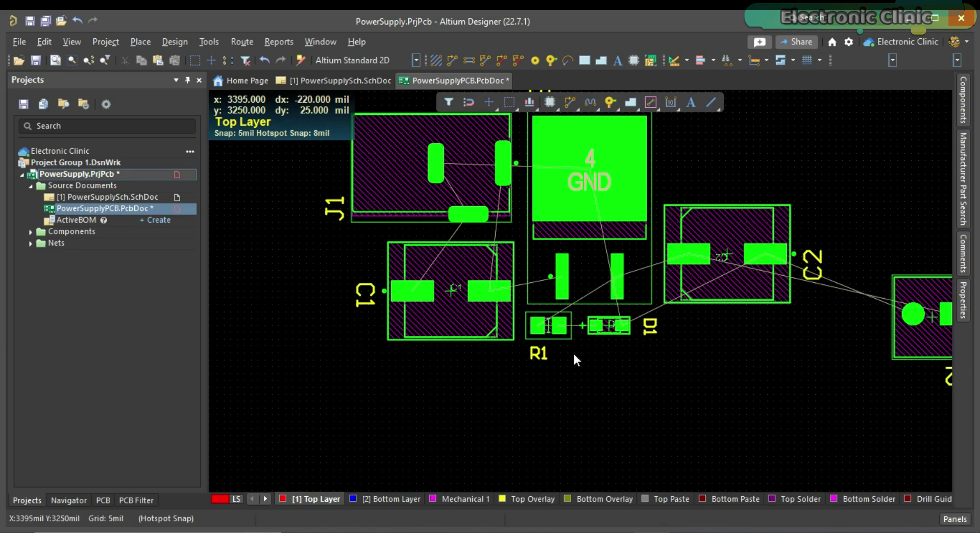
Move R1's designator into the gap between R1 and D1, and adjust the neighbouring D1 designator.
{"action": "left_click_drag", "start_coordinate": [539, 354], "coordinate": [575, 321]}
{"action": "scroll", "coordinate": [660, 338], "scroll_direction": "up", "scroll_amount": 3, "text": "ctrl"}
{"action": "right_click_drag", "start_coordinate": [660, 338], "coordinate": [666, 386]}
Rotate J2 so its pads are stacked vertically and place it above C2, right of U1.
{"action": "scroll", "coordinate": [624, 412], "scroll_direction": "down", "scroll_amount": 5, "text": "ctrl"}
{"action": "key", "text": "space"}
{"action": "left_click_drag", "start_coordinate": [867, 392], "coordinate": [722, 250]}
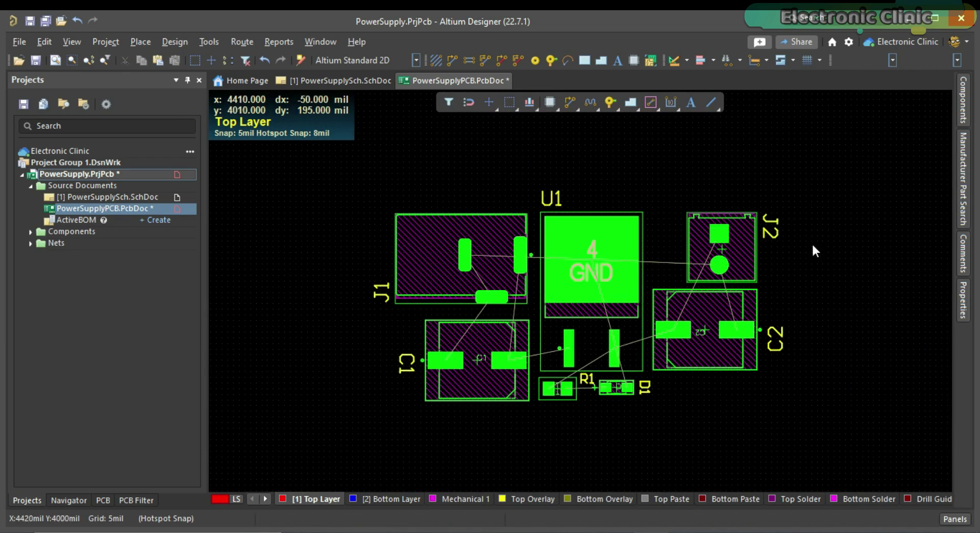
{"action": "left_click", "coordinate": [822, 284]}
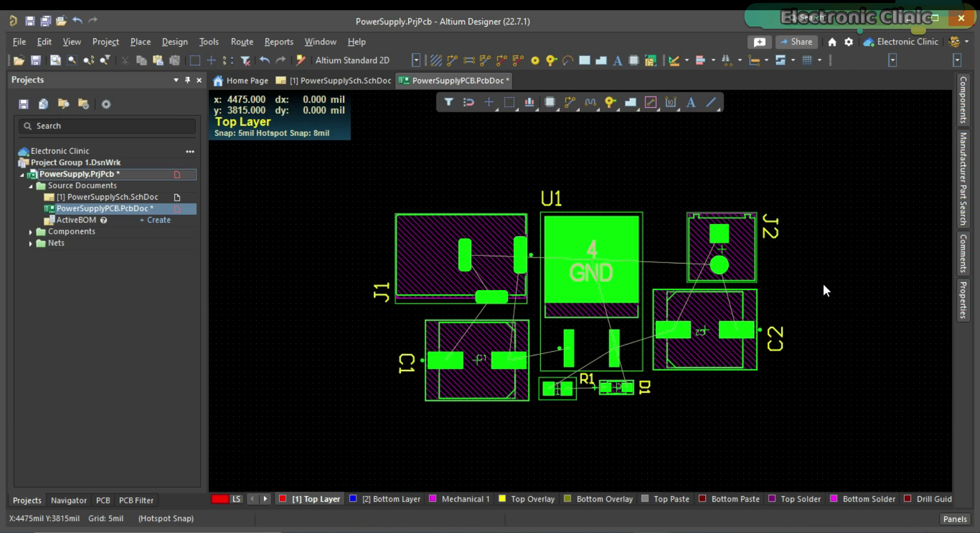
Inspect the component layout in the 3D view, try to rotate it, and return to the 2D view.
{"action": "key", "text": "3"}
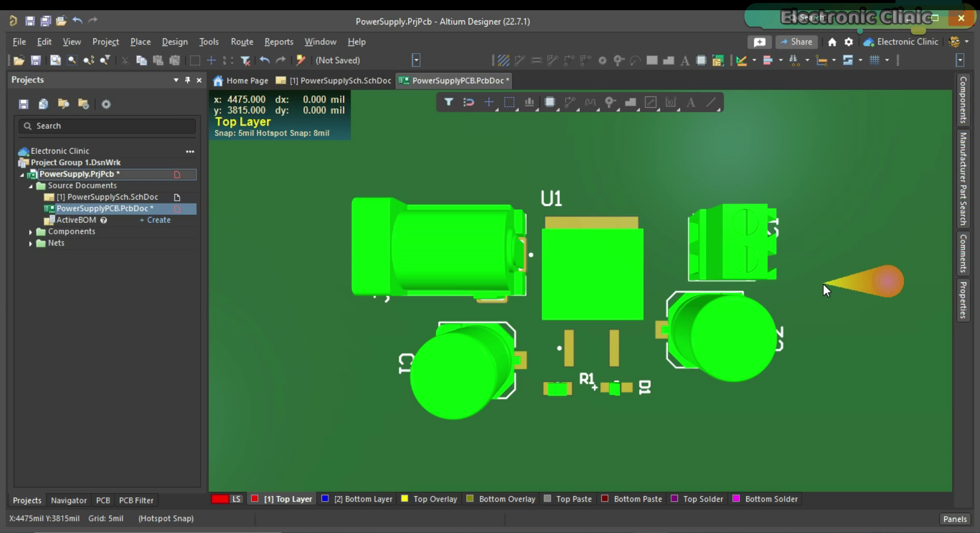
{"action": "key", "text": "shift"}
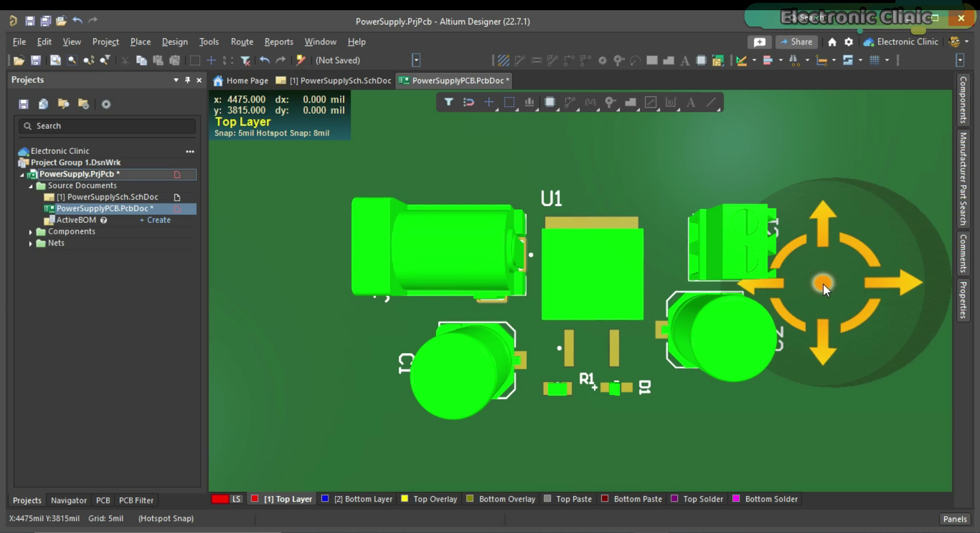
{"action": "left_click_drag", "start_coordinate": [822, 284], "coordinate": [776, 284], "text": "shift"}
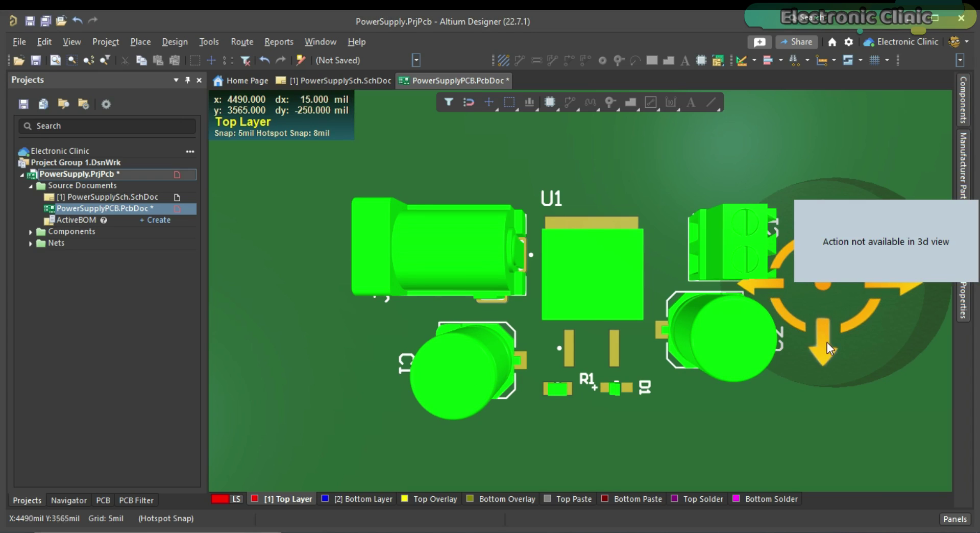
{"action": "right_click_drag", "start_coordinate": [822, 286], "coordinate": [767, 267], "text": "shift"}
{"action": "right_click_drag", "start_coordinate": [878, 258], "coordinate": [831, 208], "text": "shift"}
{"action": "key", "text": "2"}
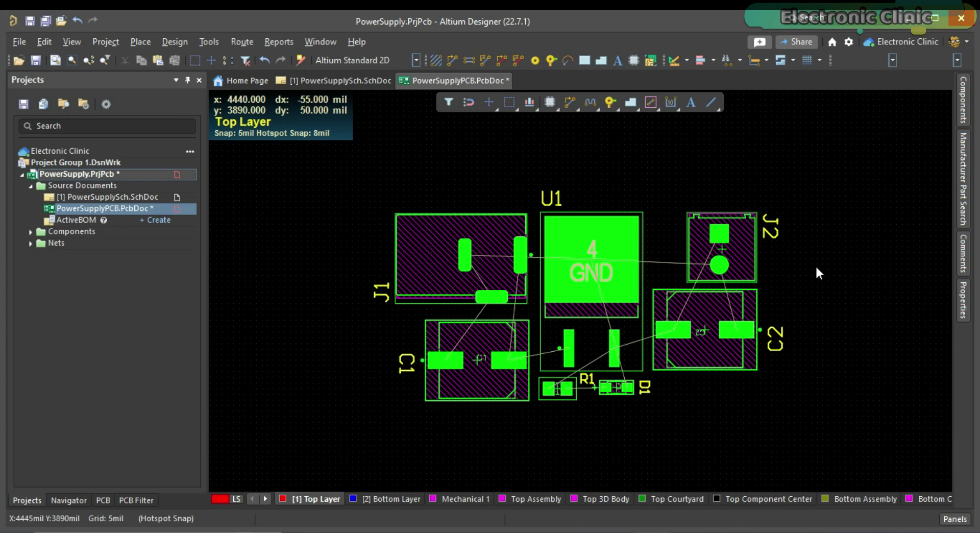
On the Mechanical 1 layer, draw the board outline's top edge about 1750 mil long and right edge about 920 mil long around the components.
{"action": "left_click", "coordinate": [453, 498]}
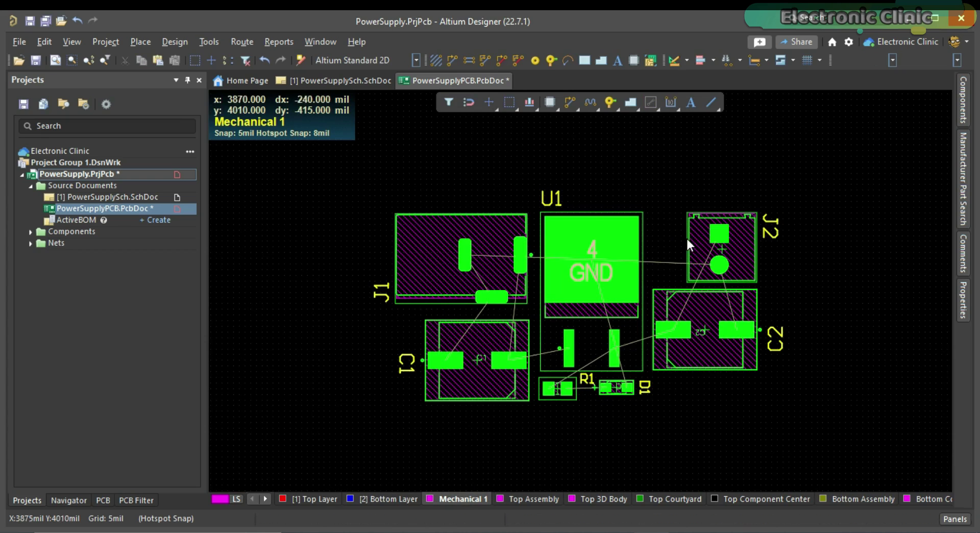
{"action": "left_click", "coordinate": [715, 104]}
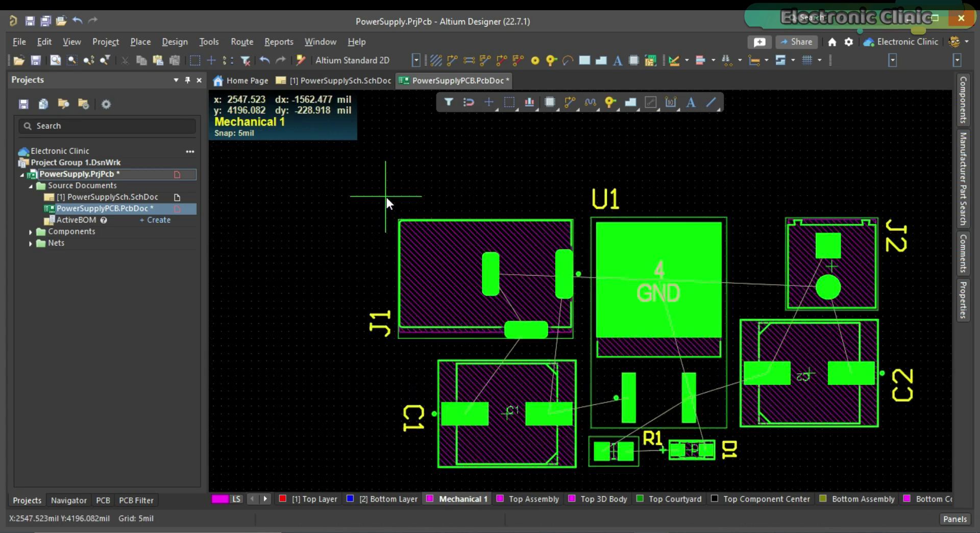
{"action": "scroll", "coordinate": [387, 197], "scroll_direction": "up", "scroll_amount": 2, "text": "ctrl"}
{"action": "left_click", "coordinate": [387, 197]}
{"action": "scroll", "coordinate": [415, 201], "scroll_direction": "down", "scroll_amount": 2, "text": "ctrl"}
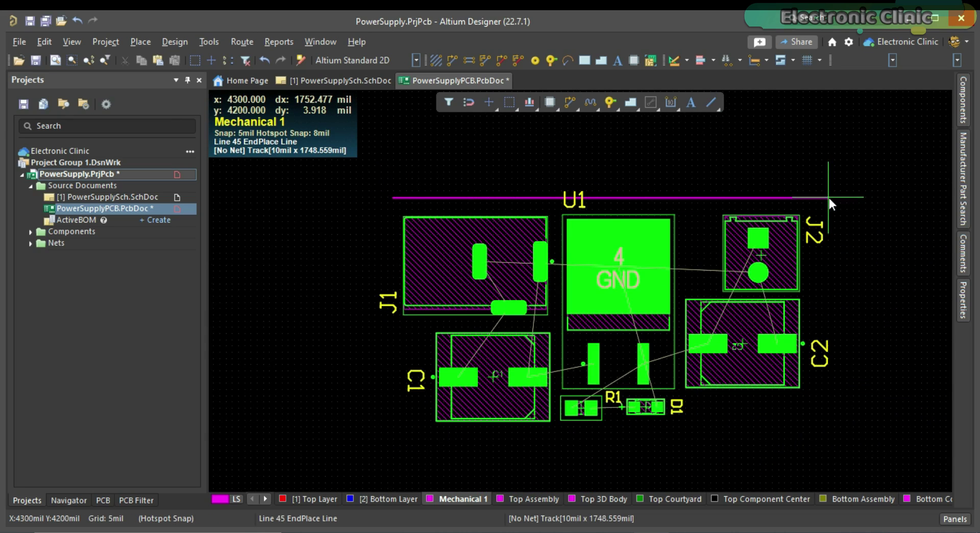
{"action": "left_click", "coordinate": [843, 209]}
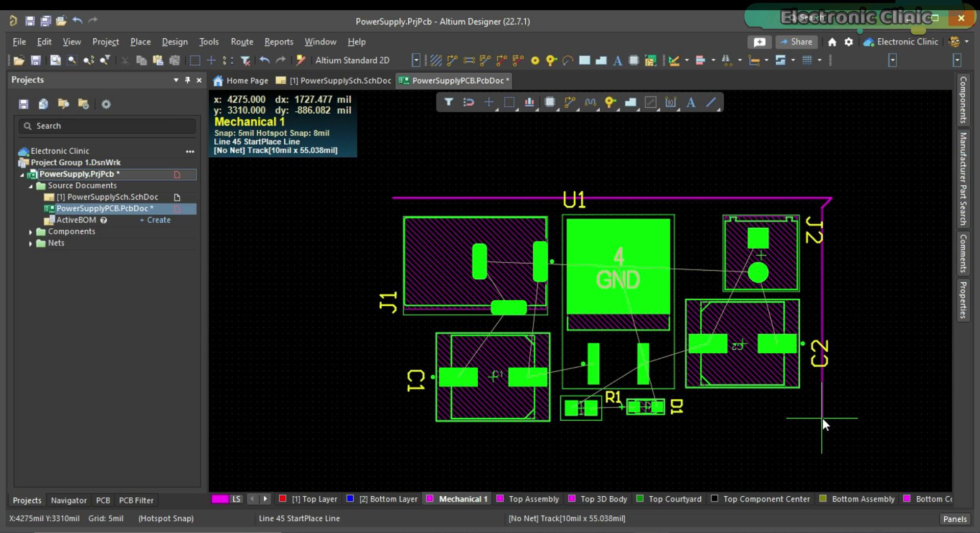
{"action": "key", "text": "space"}
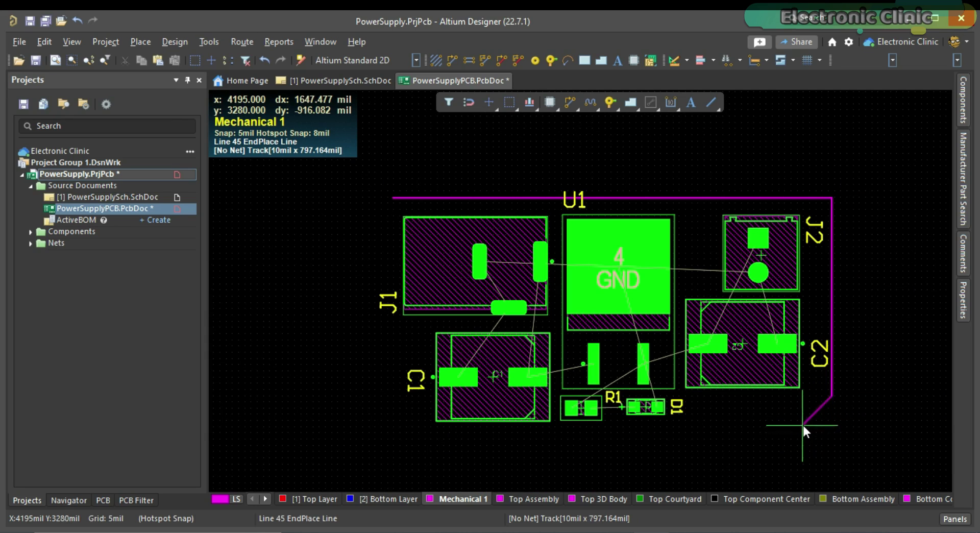
{"action": "left_click", "coordinate": [803, 425]}
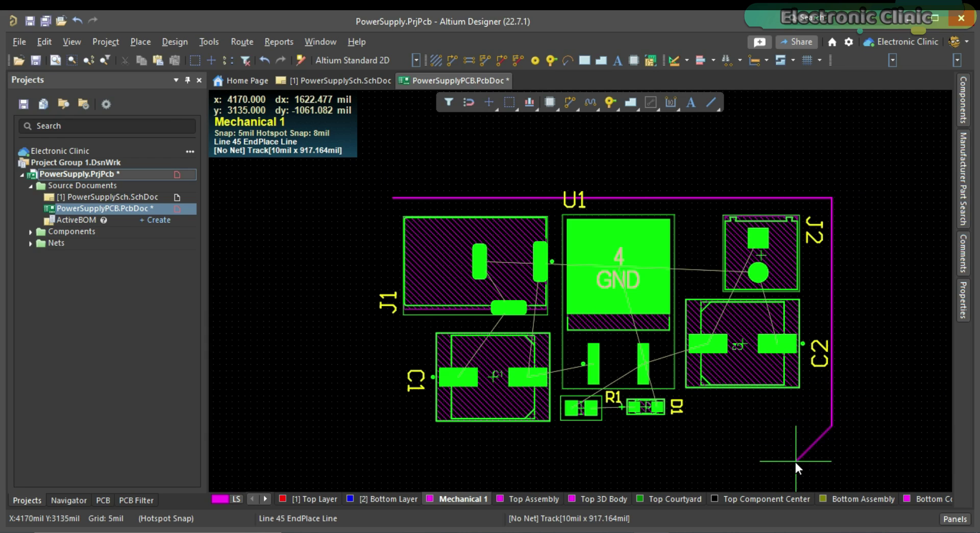
Draw the outline's bottom and left edges and extend the top edge to close the upper-left corner.
{"action": "left_click", "coordinate": [340, 413]}
{"action": "scroll", "coordinate": [353, 184], "scroll_direction": "up", "scroll_amount": 3, "text": "ctrl"}
{"action": "left_click", "coordinate": [353, 213]}
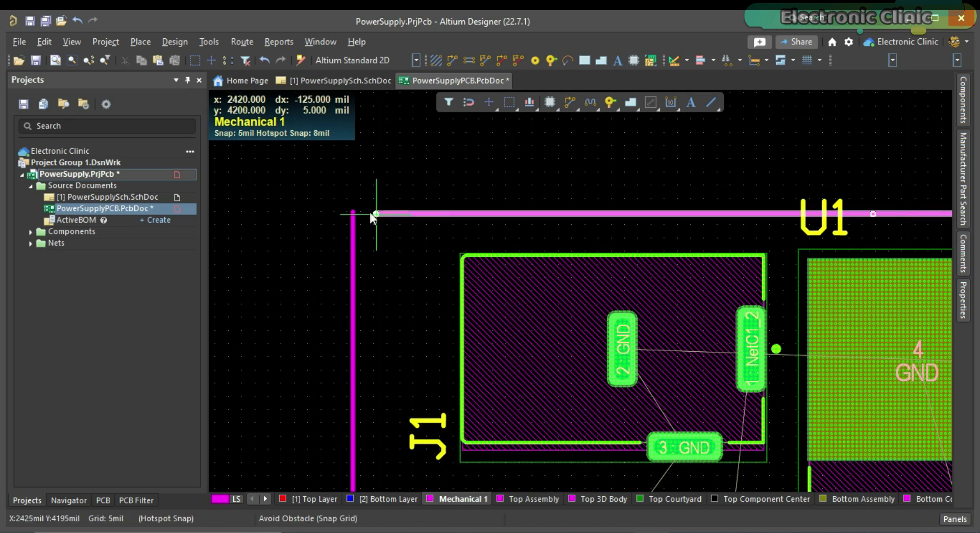
{"action": "left_click_drag", "start_coordinate": [360, 212], "coordinate": [353, 213]}
{"action": "left_click", "coordinate": [421, 182]}
Move U1's designator between its lower pads, J2's and C2's to the left of their parts, and J1's below its connector.
{"action": "scroll", "coordinate": [422, 183], "scroll_direction": "down", "scroll_amount": 1}
{"action": "scroll", "coordinate": [422, 182], "scroll_direction": "down", "scroll_amount": 4, "text": "ctrl"}
{"action": "left_click_drag", "start_coordinate": [612, 178], "coordinate": [655, 334]}
{"action": "left_click", "coordinate": [739, 226]}
{"action": "left_click_drag", "start_coordinate": [847, 204], "coordinate": [743, 202]}
{"action": "left_click_drag", "start_coordinate": [852, 321], "coordinate": [733, 254]}
{"action": "left_click_drag", "start_coordinate": [423, 276], "coordinate": [450, 300]}
Move the outline's left, top and right edges inward so the rectangle fits closely around the components.
{"action": "left_click_drag", "start_coordinate": [391, 269], "coordinate": [432, 269]}
{"action": "left_click_drag", "start_coordinate": [635, 172], "coordinate": [632, 183]}
{"action": "left_click", "coordinate": [864, 277]}
{"action": "left_click_drag", "start_coordinate": [864, 283], "coordinate": [842, 283]}
{"action": "left_click", "coordinate": [882, 272]}
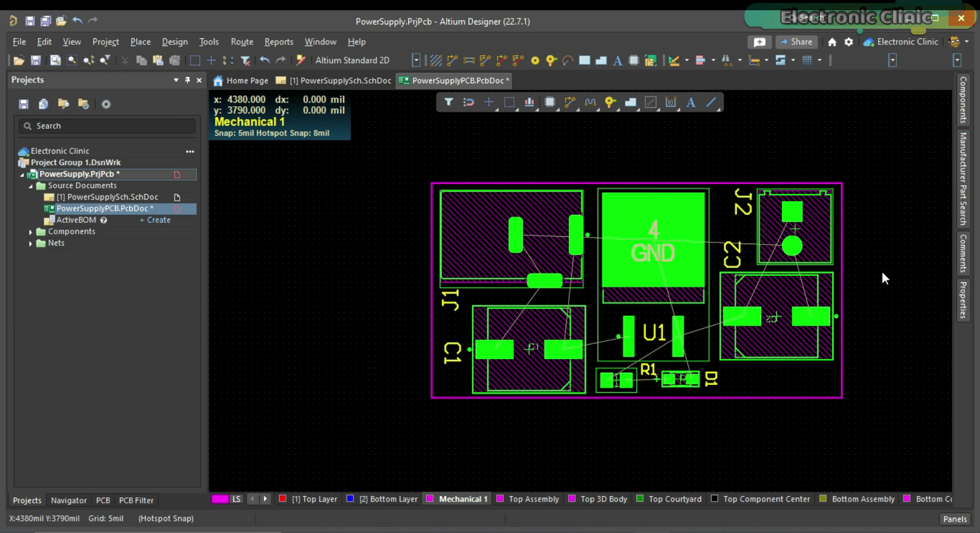
Select the four outline lines on Mechanical 1 and define the board shape from the selected objects.
{"action": "left_click", "coordinate": [841, 255]}
{"action": "left_click", "coordinate": [721, 183], "text": "shift"}
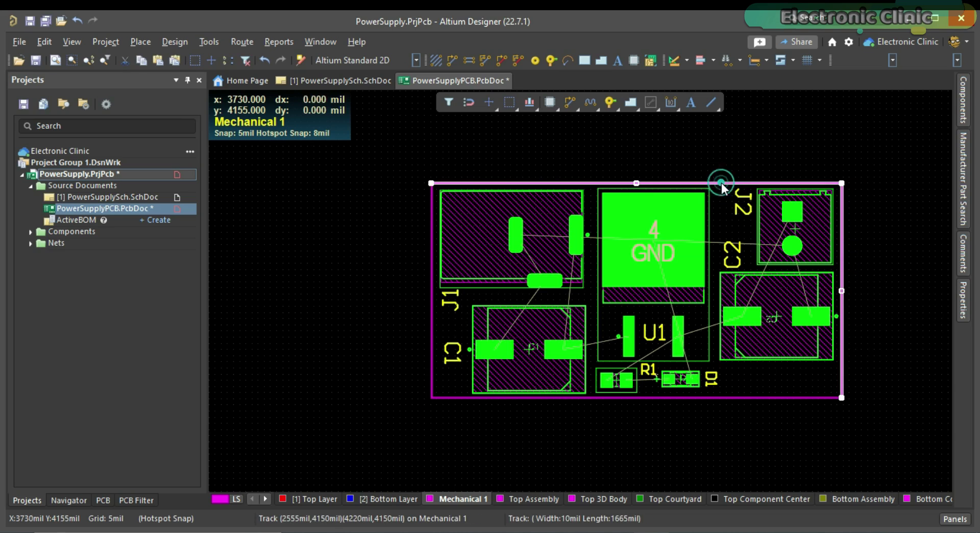
{"action": "left_click", "coordinate": [430, 208], "text": "shift"}
{"action": "left_click", "coordinate": [656, 394], "text": "shift"}
{"action": "left_click", "coordinate": [179, 44]}
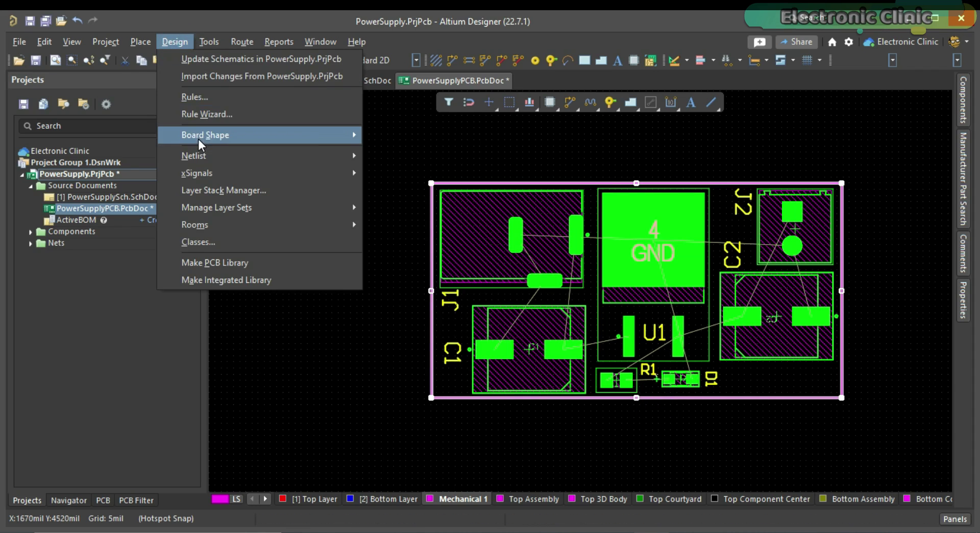
{"action": "mouse_move", "coordinate": [226, 137]}
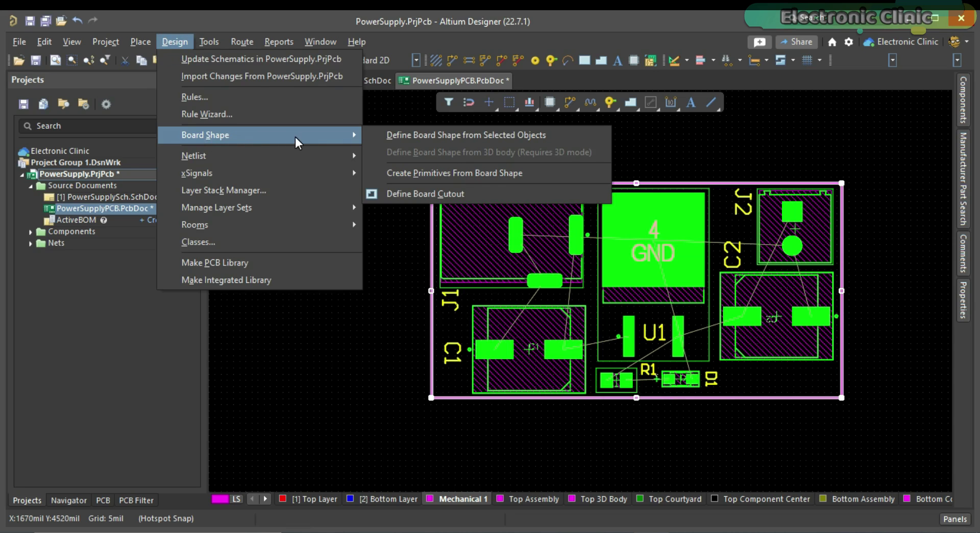
{"action": "left_click", "coordinate": [433, 141]}
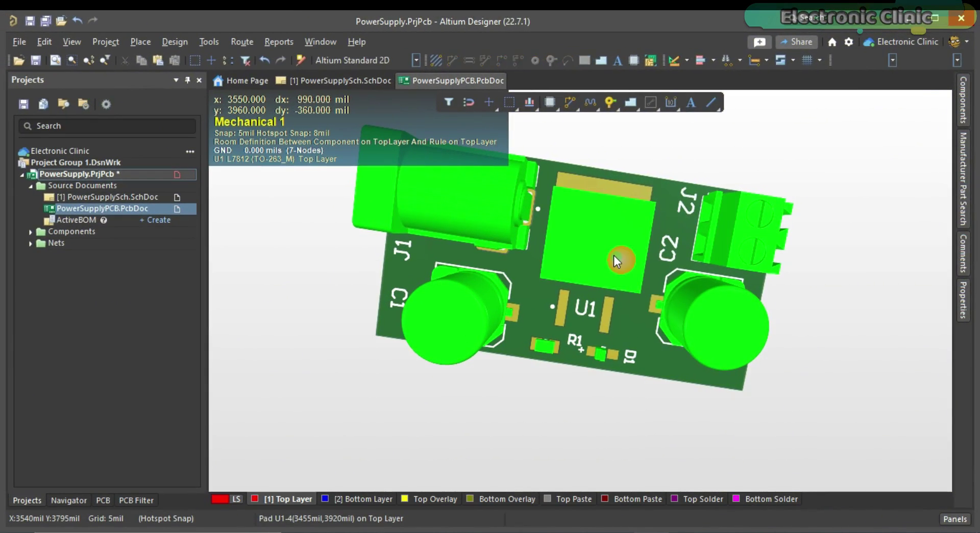
Tilt and rotate the board in the 3D view to inspect its shape and components, and return to the 2D view.
{"action": "key", "text": "shift"}
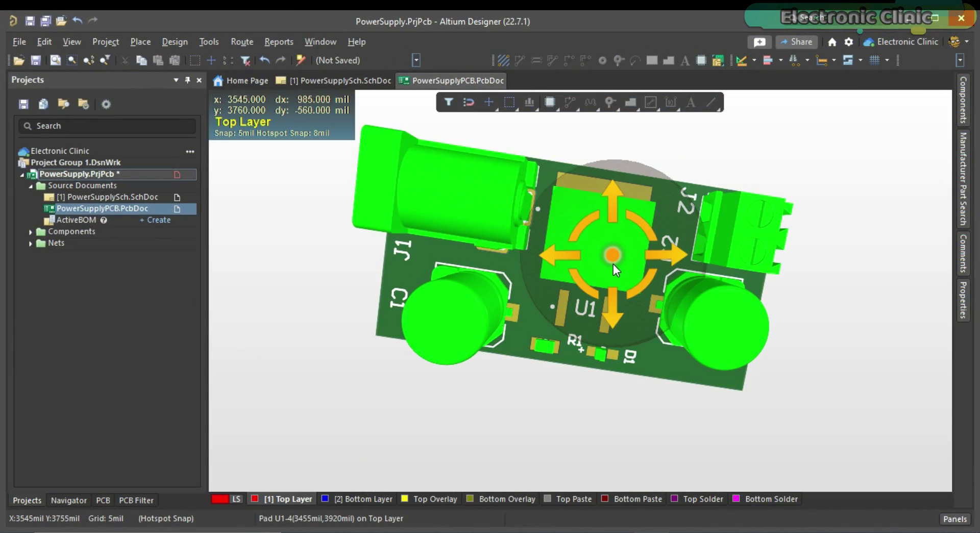
{"action": "right_click_drag", "start_coordinate": [613, 264], "coordinate": [581, 125], "text": "shift"}
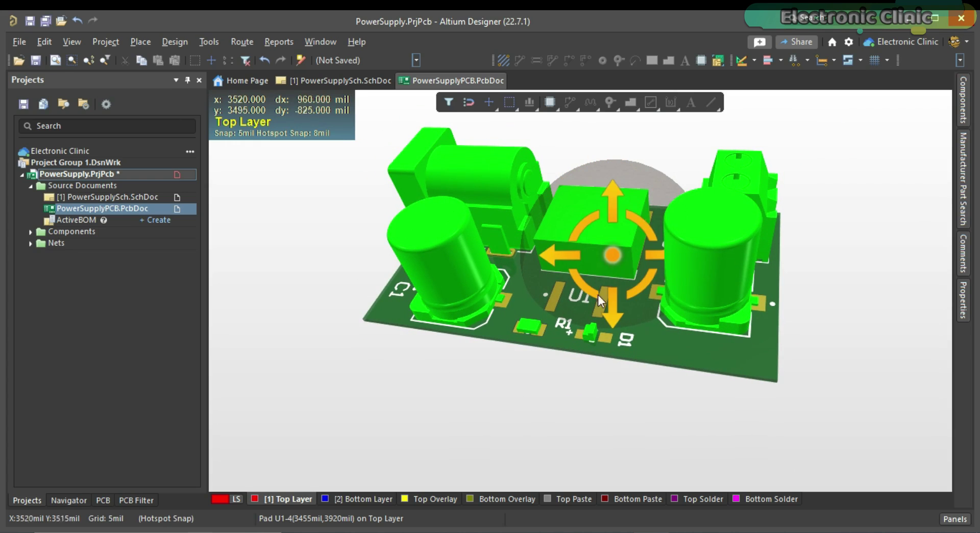
{"action": "right_click_drag", "start_coordinate": [613, 252], "coordinate": [628, 291], "text": "shift"}
{"action": "key", "text": "2"}
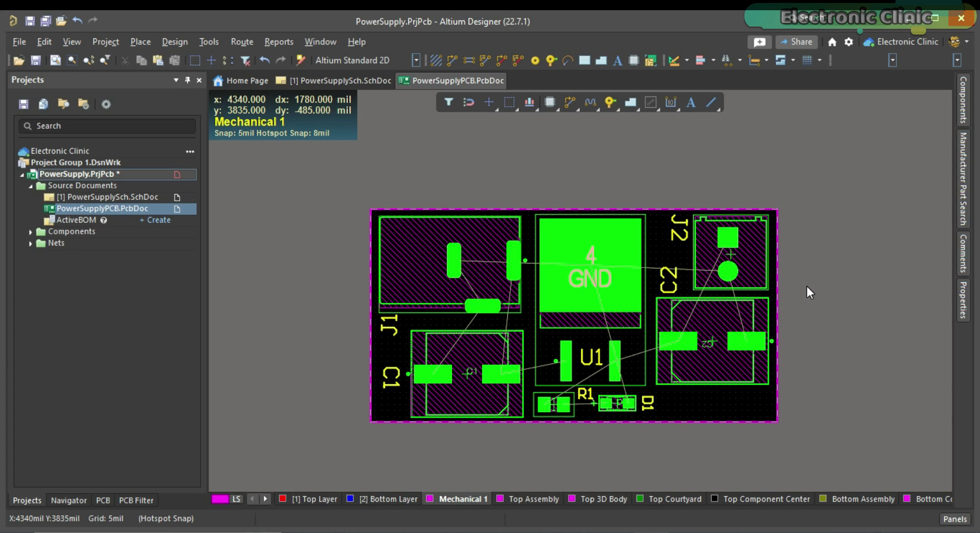
Auto-route all connections with the Default 2 Layer Board strategy and dismiss the routing messages.
{"action": "left_click", "coordinate": [243, 42]}
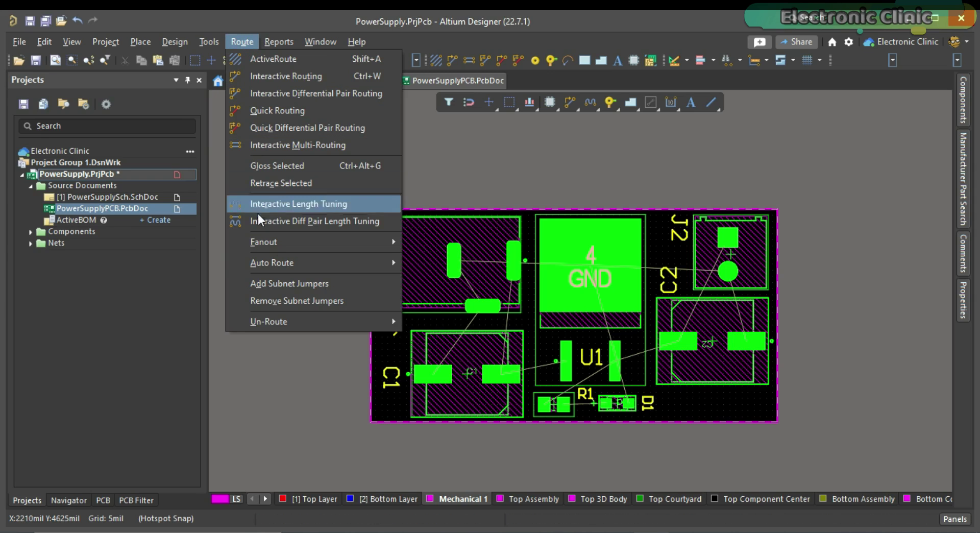
{"action": "mouse_move", "coordinate": [359, 267]}
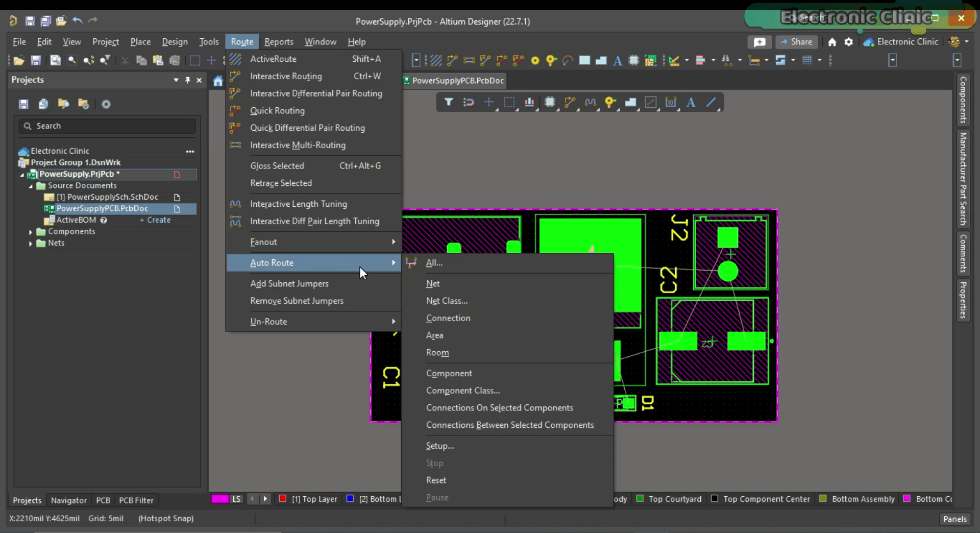
{"action": "left_click", "coordinate": [461, 262]}
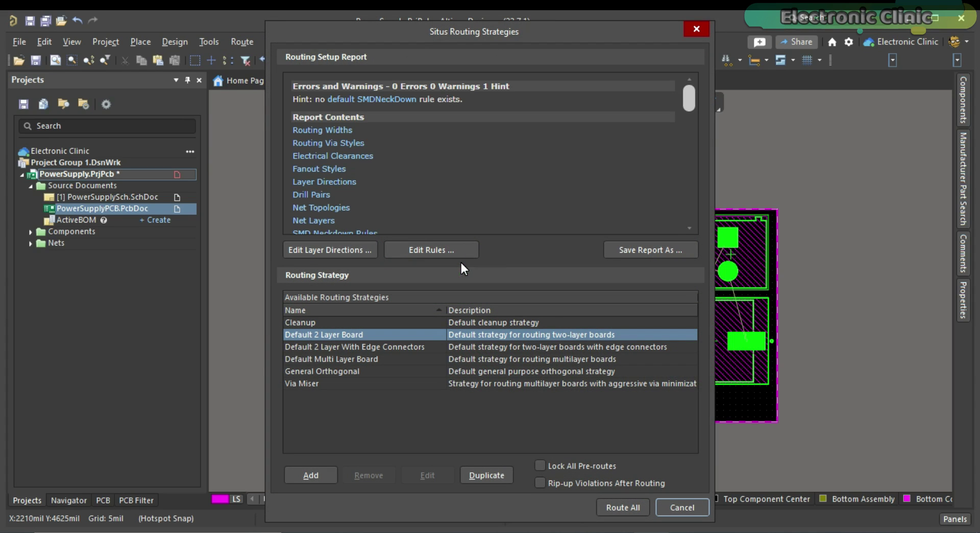
{"action": "left_click", "coordinate": [621, 507]}
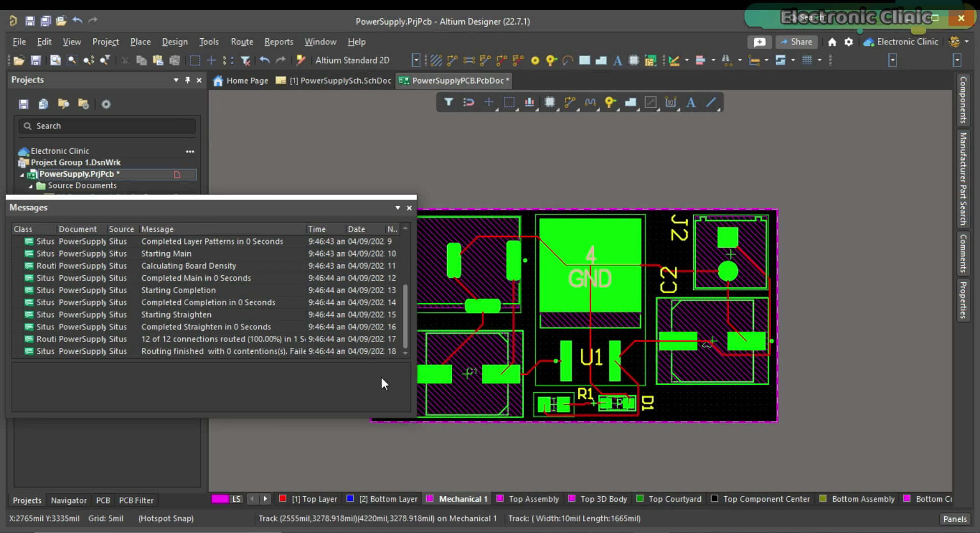
{"action": "left_click", "coordinate": [409, 208]}
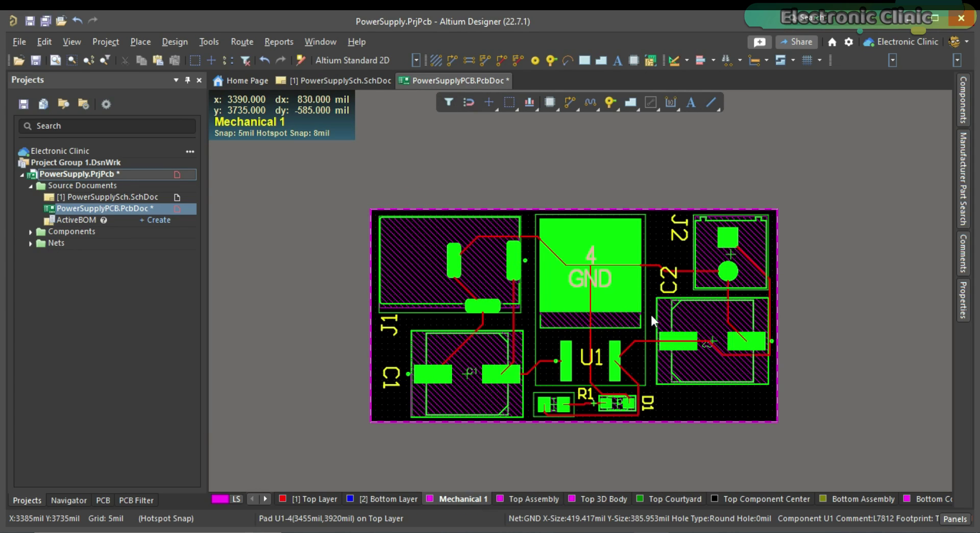
Review the automatically routed tracks and undo the automatic routing.
{"action": "scroll", "coordinate": [623, 317], "scroll_direction": "up", "scroll_amount": 2, "text": "ctrl"}
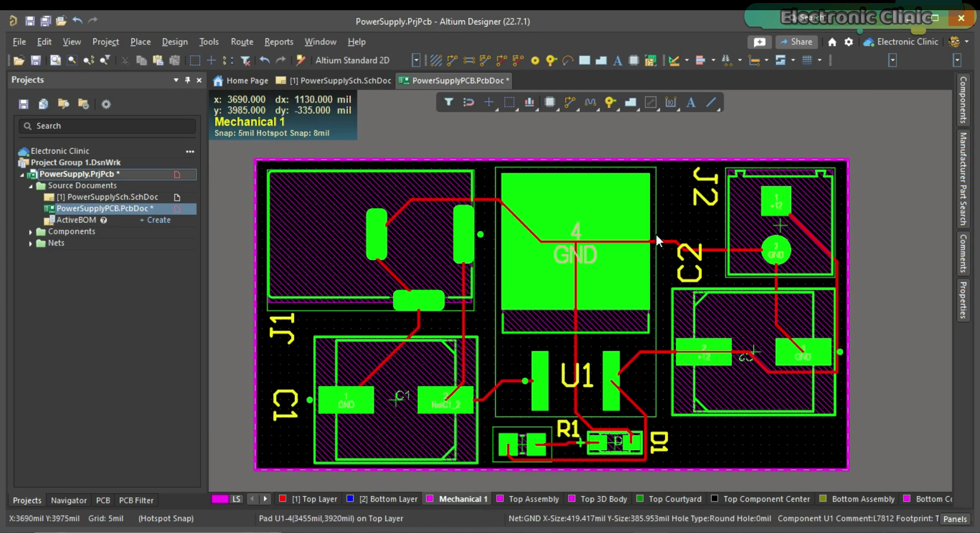
{"action": "scroll", "coordinate": [589, 262], "scroll_direction": "down", "scroll_amount": 1, "text": "ctrl"}
{"action": "scroll", "coordinate": [589, 261], "scroll_direction": "down", "scroll_amount": 1, "text": "ctrl"}
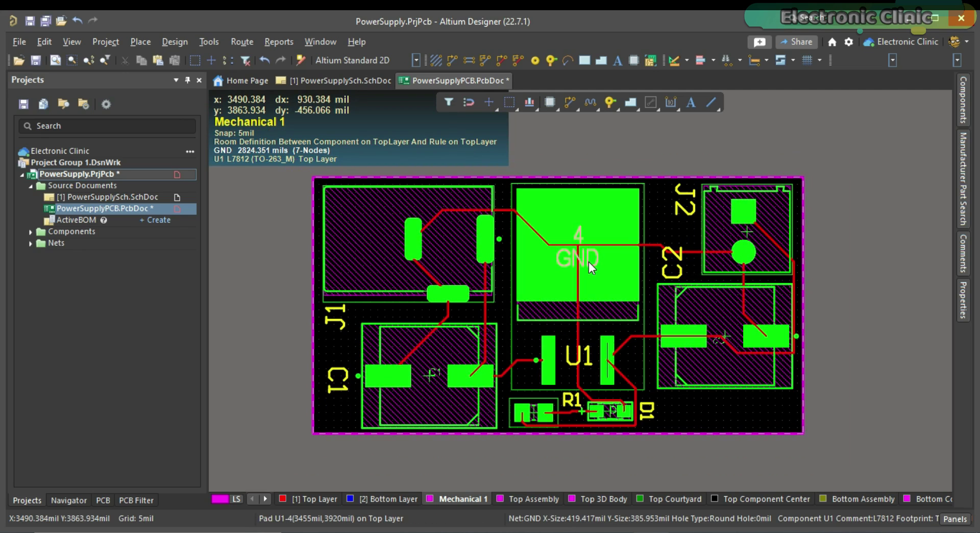
{"action": "scroll", "coordinate": [589, 262], "scroll_direction": "down", "scroll_amount": 2, "text": "ctrl"}
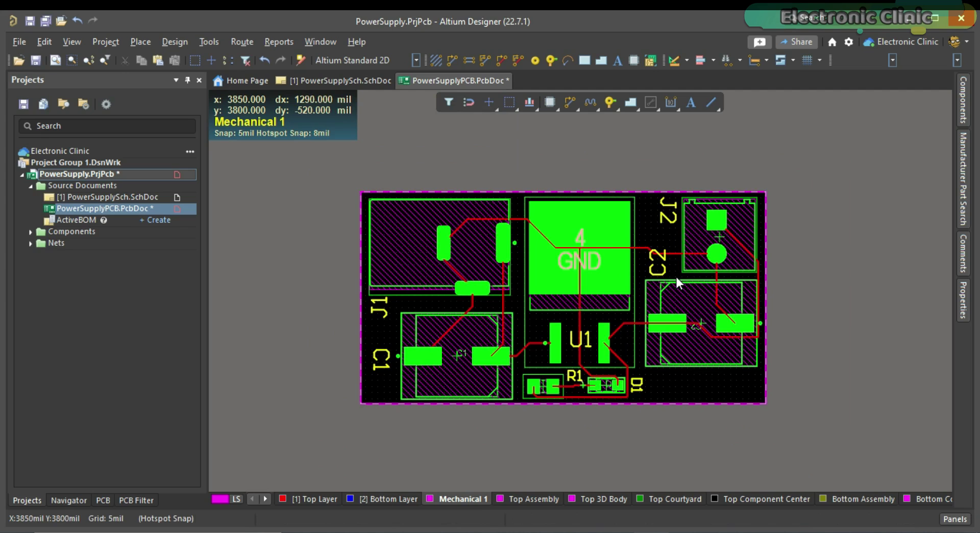
{"action": "key", "text": "ctrl+z"}
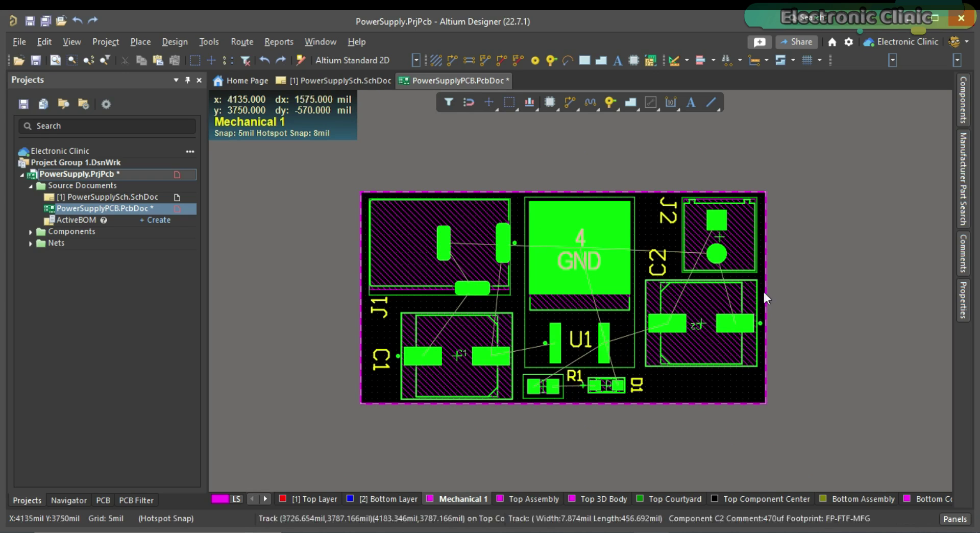
Interactively route a GND track on the Top Layer between J1's pads 2 and 3.
{"action": "left_click", "coordinate": [568, 103]}
{"action": "left_click", "coordinate": [449, 255]}
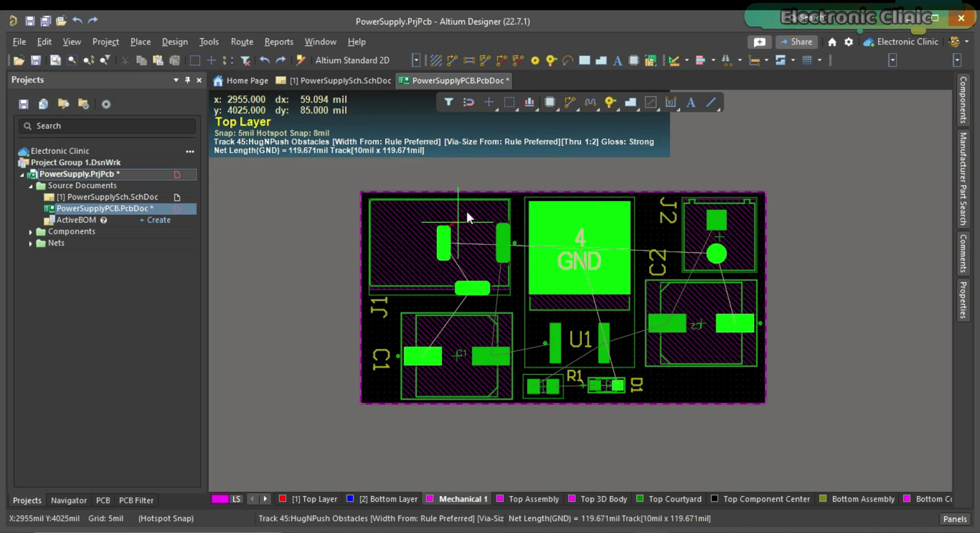
{"action": "scroll", "coordinate": [485, 287], "scroll_direction": "up", "scroll_amount": 2, "text": "ctrl"}
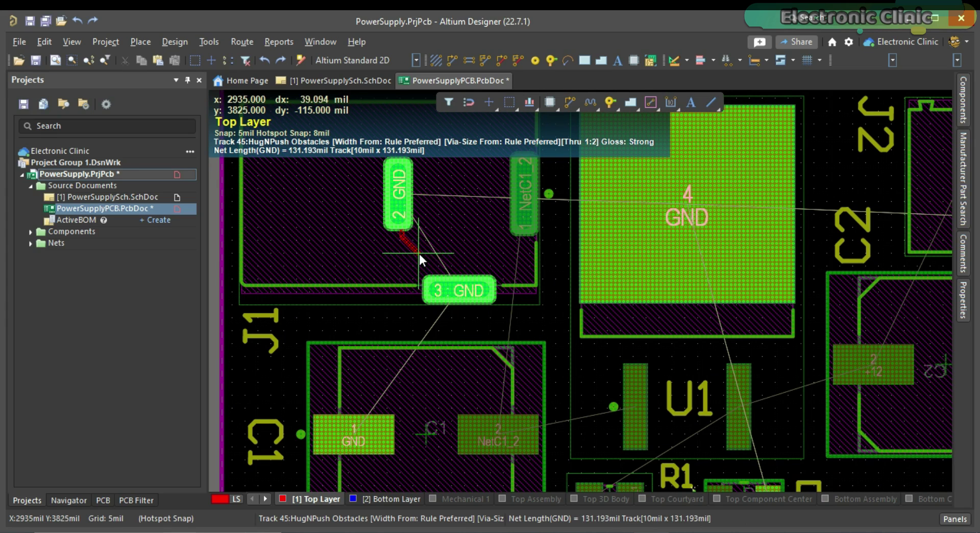
{"action": "left_click", "coordinate": [455, 290]}
{"action": "right_click", "coordinate": [437, 217]}
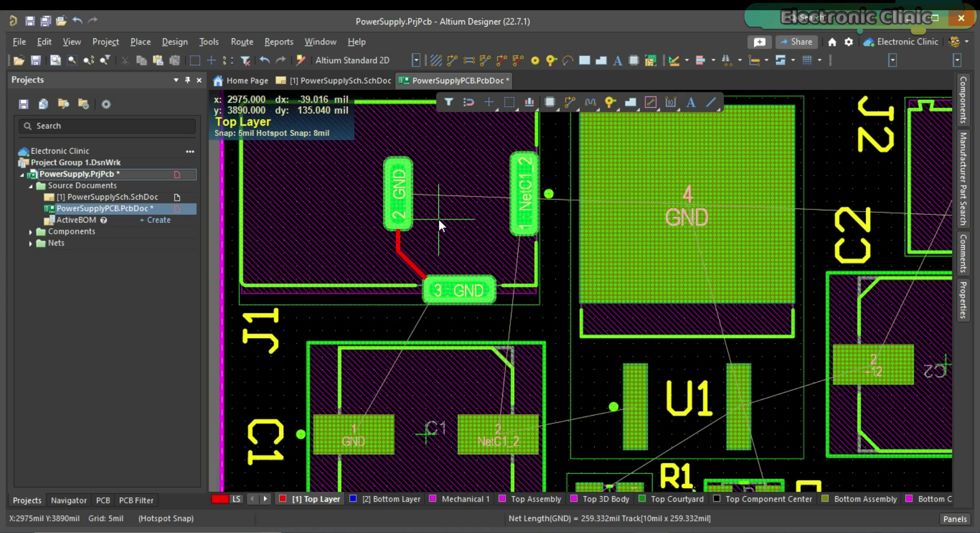
Set the width of both GND track segments between J1's pads 2 and 3 to 40 mil.
{"action": "left_click", "coordinate": [397, 239]}
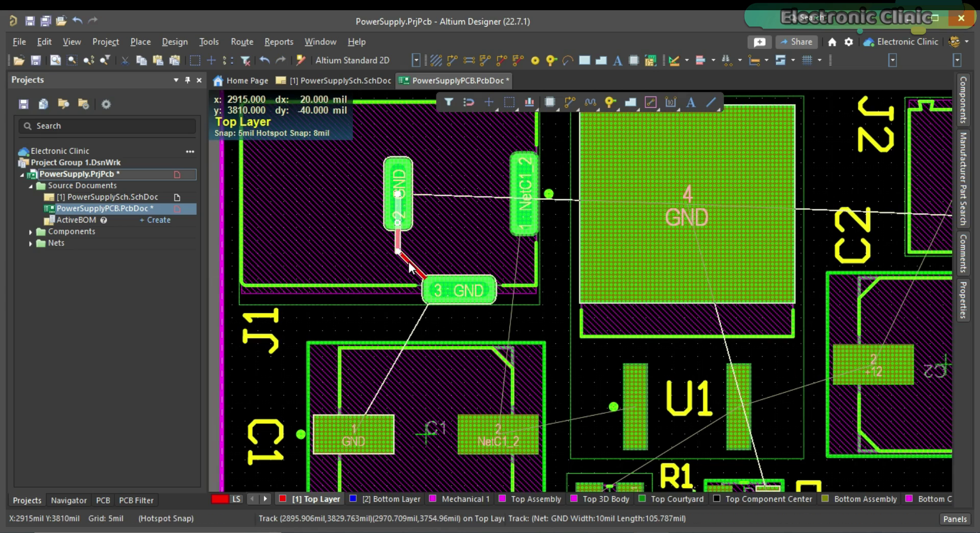
{"action": "left_click", "coordinate": [409, 259]}
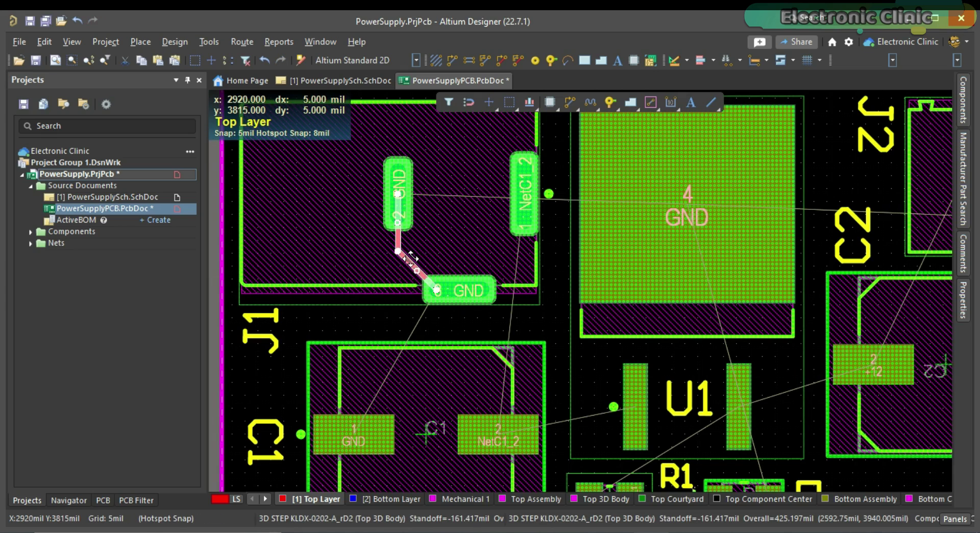
{"action": "left_click", "coordinate": [963, 300]}
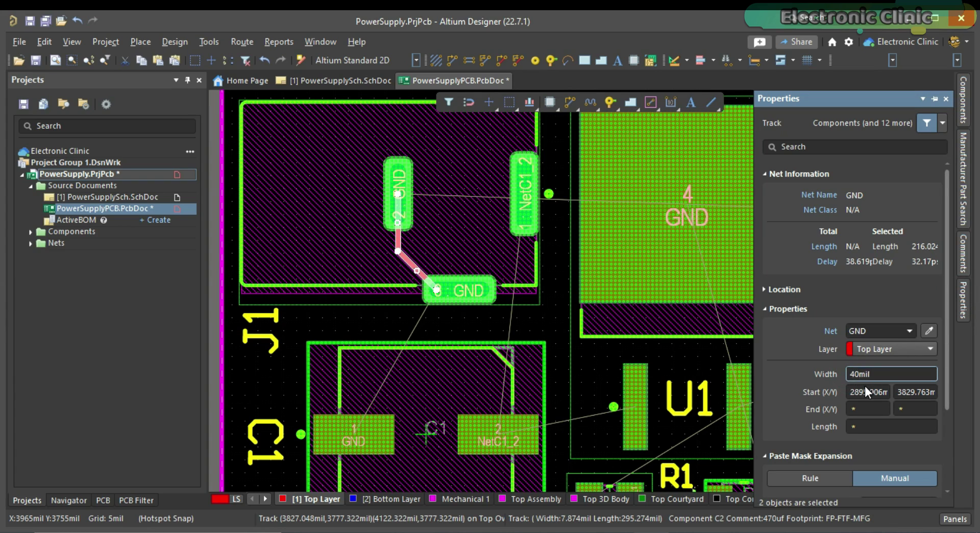
{"action": "type", "text": "40mil"}
{"action": "key", "text": "Return"}
{"action": "left_click", "coordinate": [455, 225]}
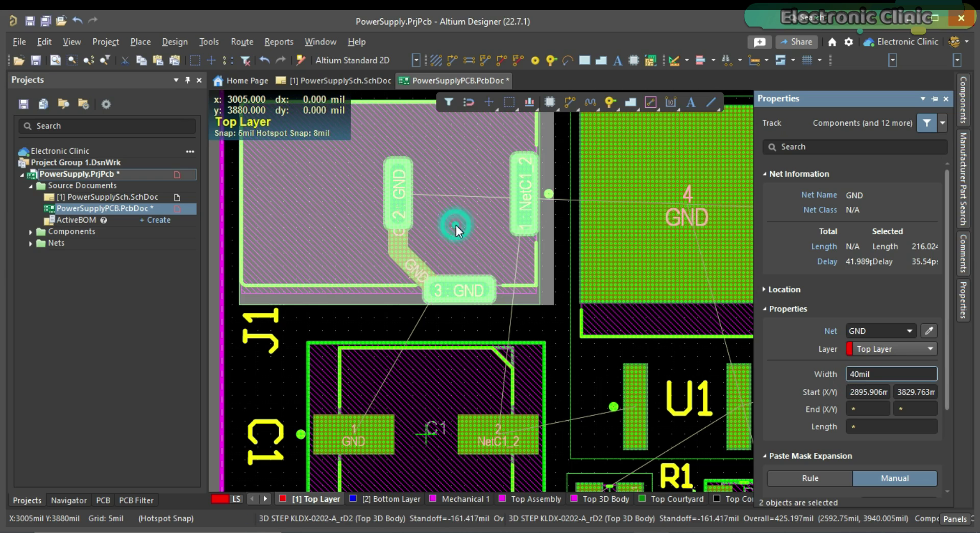
Route Top Layer tracks from J1 to C1, from C1's pad 2 to U1's input pad, and from R1 to D1.
{"action": "left_click", "coordinate": [384, 320]}
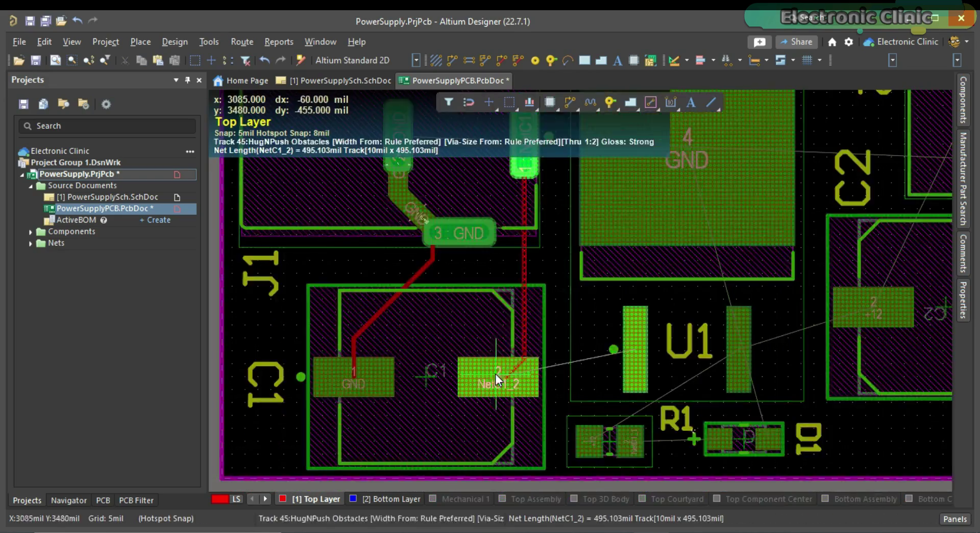
{"action": "left_click", "coordinate": [498, 376]}
{"action": "left_click", "coordinate": [607, 330]}
{"action": "left_click", "coordinate": [607, 387]}
{"action": "left_click", "coordinate": [662, 387]}
Route the +12 net from R1 through U1's output pad and C2 to J2, and the GND track from J2 to C2.
{"action": "left_click", "coordinate": [581, 387]}
{"action": "left_click", "coordinate": [674, 331]}
{"action": "left_click", "coordinate": [675, 329]}
{"action": "left_click", "coordinate": [758, 305]}
{"action": "left_click", "coordinate": [758, 305]}
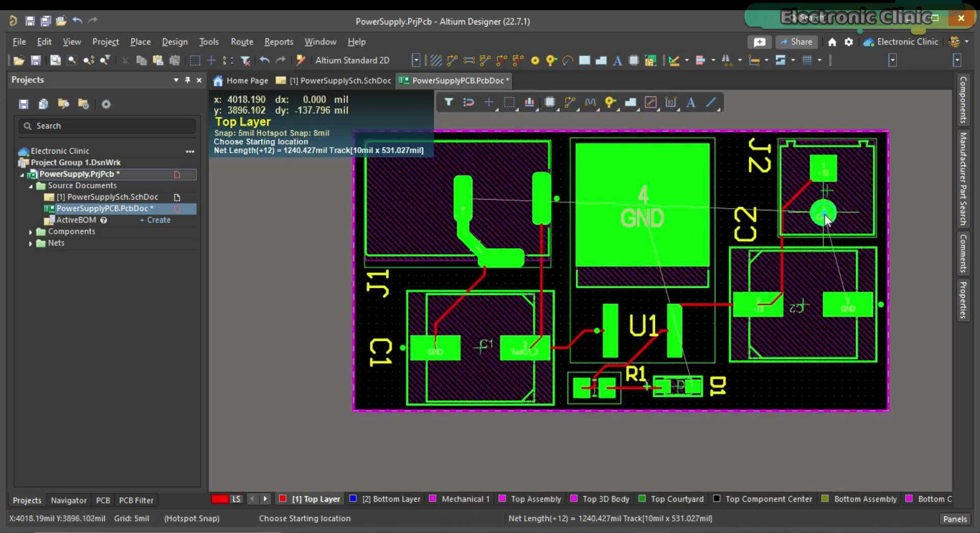
{"action": "left_click", "coordinate": [823, 169]}
{"action": "left_click", "coordinate": [823, 213]}
{"action": "left_click", "coordinate": [847, 304]}
Route the GND connection between J1's pad 2 and U1's large pad 4 on the Top Layer.
{"action": "left_click", "coordinate": [541, 199]}
{"action": "scroll", "coordinate": [565, 247], "scroll_direction": "down", "scroll_amount": 2, "text": "ctrl"}
{"action": "right_click", "coordinate": [571, 216]}
{"action": "left_click", "coordinate": [549, 214]}
{"action": "right_click", "coordinate": [548, 224]}
{"action": "left_click", "coordinate": [495, 206]}
{"action": "left_click", "coordinate": [617, 218]}
Route the GND tracks from C2 to D1 and from C1's pad 1 to D1.
{"action": "left_click", "coordinate": [758, 286]}
{"action": "left_click", "coordinate": [652, 342]}
{"action": "scroll", "coordinate": [627, 348], "scroll_direction": "up", "scroll_amount": 2, "text": "ctrl"}
{"action": "left_click", "coordinate": [406, 299]}
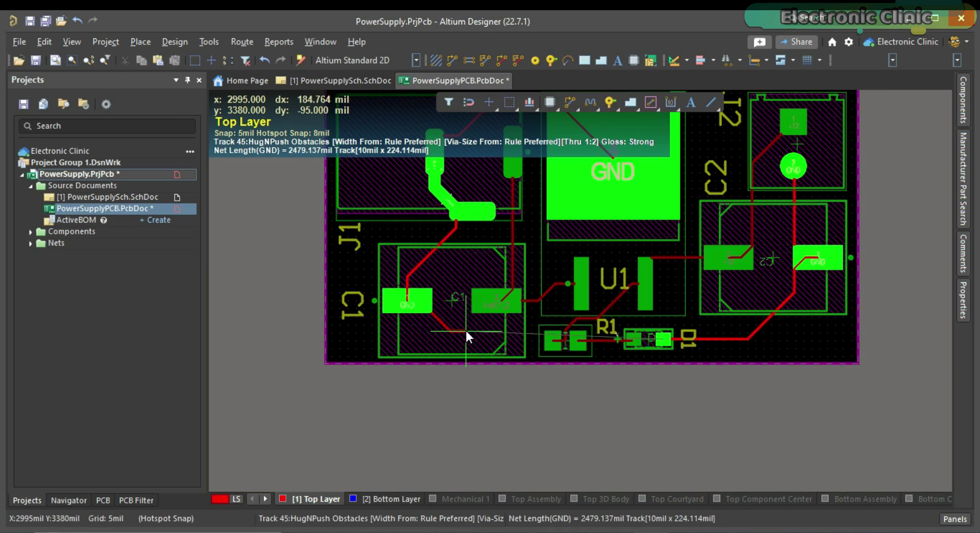
{"action": "left_click", "coordinate": [651, 351]}
{"action": "left_click", "coordinate": [667, 338]}
{"action": "right_click", "coordinate": [667, 338]}
Set the width of the GND tracks from J1 to U1's pad 4 and from J1 to C1 to 40 mil.
{"action": "scroll", "coordinate": [446, 282], "scroll_direction": "up", "scroll_amount": 3}
{"action": "left_click", "coordinate": [477, 235]}
{"action": "left_click", "coordinate": [963, 300]}
{"action": "left_click", "coordinate": [864, 374]}
{"action": "type", "text": "40"}
{"action": "left_click", "coordinate": [645, 173]}
{"action": "left_click", "coordinate": [431, 369]}
{"action": "left_click", "coordinate": [963, 300]}
{"action": "left_click", "coordinate": [864, 374]}
{"action": "type", "text": "40"}
Set the width of the NetC1_2 track between J1's pad 1 and C1's pad 2 to 30 mil.
{"action": "left_click", "coordinate": [512, 309]}
{"action": "left_click", "coordinate": [963, 300]}
{"action": "left_click", "coordinate": [864, 374]}
{"action": "type", "text": "6030"}
Set the width of the GND track running from C1 along the board's lower edge to D1 to 20 mil.
{"action": "left_click", "coordinate": [451, 388]}
{"action": "left_click", "coordinate": [534, 411], "text": "shift"}
{"action": "scroll", "coordinate": [613, 412], "scroll_direction": "up", "scroll_amount": 2, "text": "ctrl"}
{"action": "left_click", "coordinate": [964, 305]}
{"action": "left_click", "coordinate": [864, 374]}
{"action": "type", "text": "20"}
{"action": "left_click", "coordinate": [701, 300]}
Set the width of the GND tracks linking J2, C2 and D1 to 40 mil.
{"action": "scroll", "coordinate": [539, 390], "scroll_direction": "down", "scroll_amount": 1, "text": "ctrl"}
{"action": "left_click", "coordinate": [850, 372]}
{"action": "left_click", "coordinate": [756, 367]}
{"action": "left_click", "coordinate": [963, 304]}
{"action": "left_click", "coordinate": [857, 374]}
{"action": "type", "text": "40"}
Set the width of the +12 track between C2 and J2 to 30 mil.
{"action": "left_click", "coordinate": [757, 256], "text": "shift"}
{"action": "left_click", "coordinate": [963, 300]}
{"action": "left_click", "coordinate": [862, 374]}
{"action": "type", "text": "30"}
{"action": "left_click", "coordinate": [706, 168]}
Select the thin +12 track segments between C2, U1 and R1 together and increase their width.
{"action": "scroll", "coordinate": [592, 377], "scroll_direction": "down", "scroll_amount": 1, "text": "ctrl"}
{"action": "scroll", "coordinate": [592, 380], "scroll_direction": "up", "scroll_amount": 1, "text": "ctrl"}
{"action": "left_click", "coordinate": [724, 256]}
{"action": "left_click", "coordinate": [620, 325], "text": "shift"}
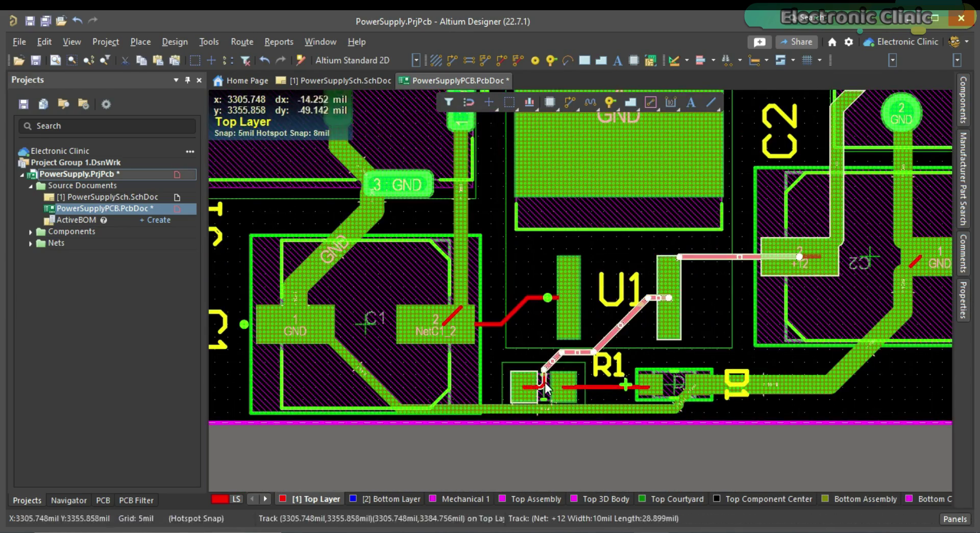
{"action": "left_click", "coordinate": [540, 385], "text": "shift"}
{"action": "scroll", "coordinate": [551, 403], "scroll_direction": "up", "scroll_amount": 1, "text": "ctrl"}
{"action": "left_click", "coordinate": [547, 226], "text": "shift"}
{"action": "left_click", "coordinate": [963, 300]}
{"action": "left_click", "coordinate": [859, 374]}
{"action": "type", "text": "40mil"}
{"action": "key", "text": "Return"}
Inspect the routed board and its components in the 3D view and return to the 2D layout.
{"action": "scroll", "coordinate": [755, 293], "scroll_direction": "down", "scroll_amount": 2, "text": "ctrl"}
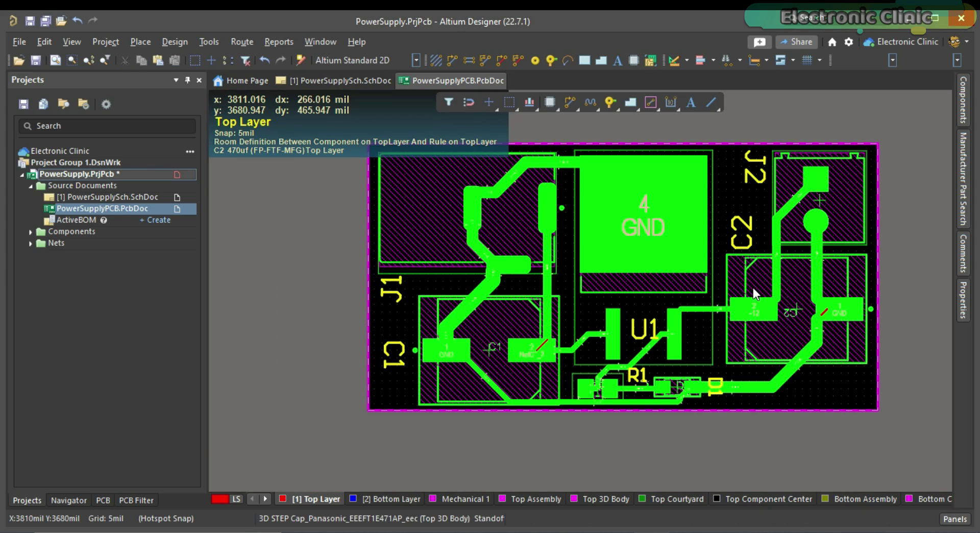
{"action": "scroll", "coordinate": [628, 295], "scroll_direction": "down", "scroll_amount": 1, "text": "ctrl"}
{"action": "key", "text": "3"}
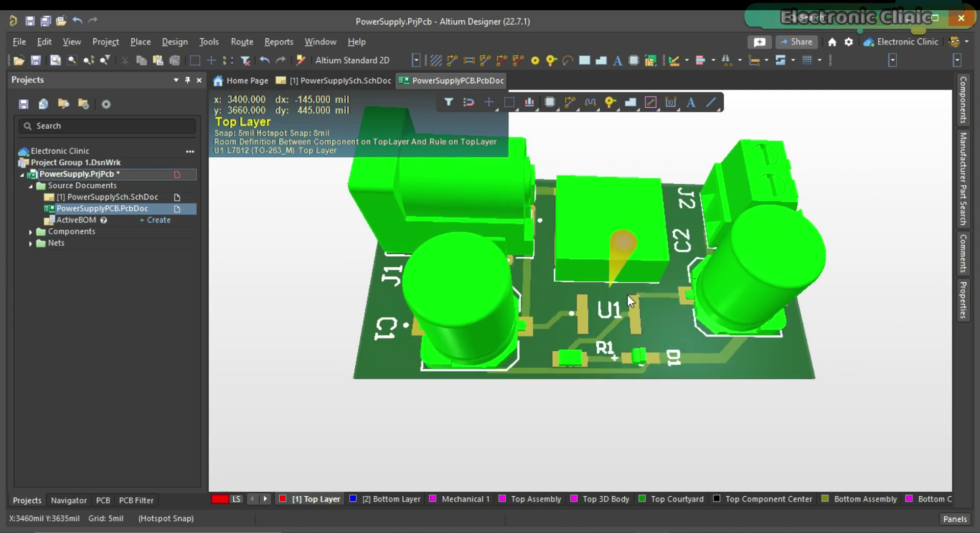
{"action": "left_click", "coordinate": [599, 245]}
{"action": "right_click_drag", "start_coordinate": [599, 245], "coordinate": [751, 318], "text": "shift"}
{"action": "key", "text": "2"}
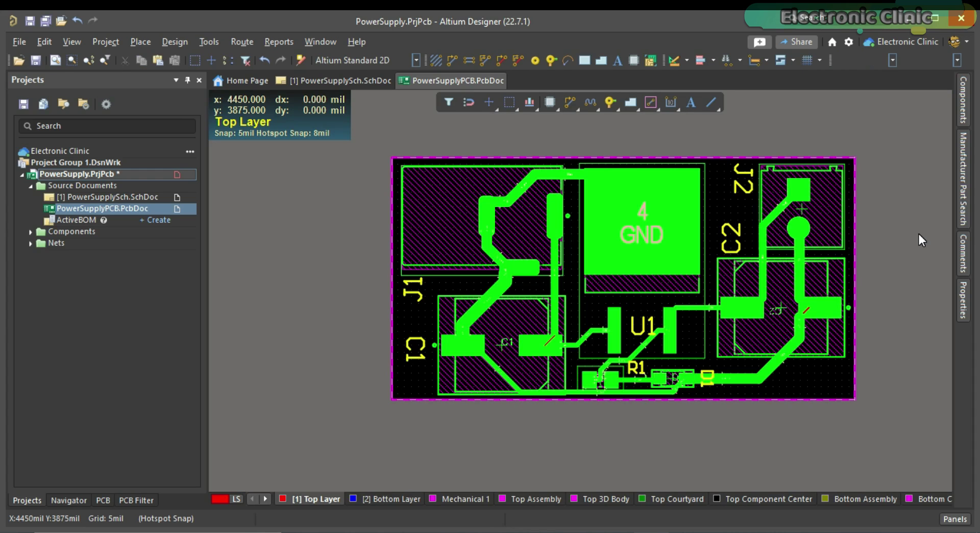
Enable snapping to track lines, pad vertices, pad edges, texts, board shape, footprint origins and 3D body snap points.
{"action": "left_click", "coordinate": [639, 112]}
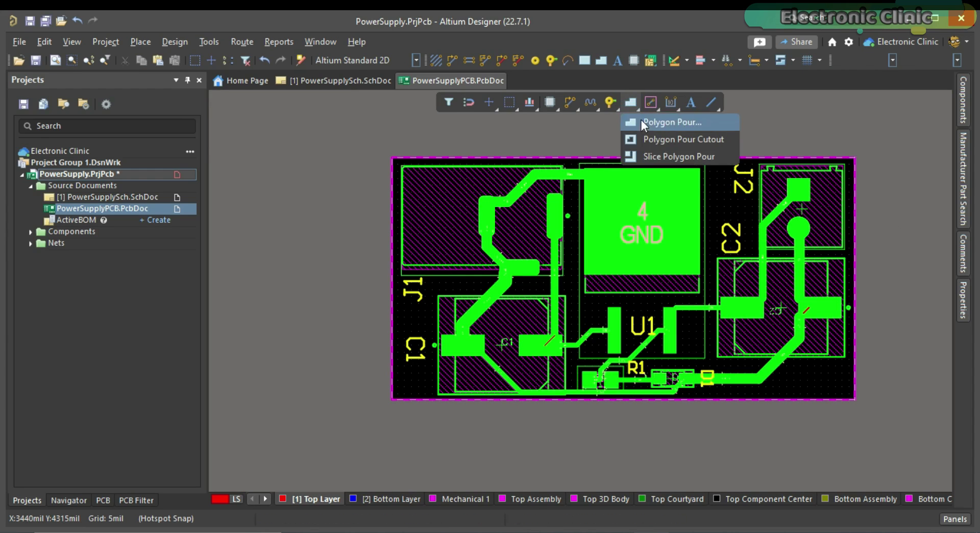
{"action": "left_click", "coordinate": [724, 122]}
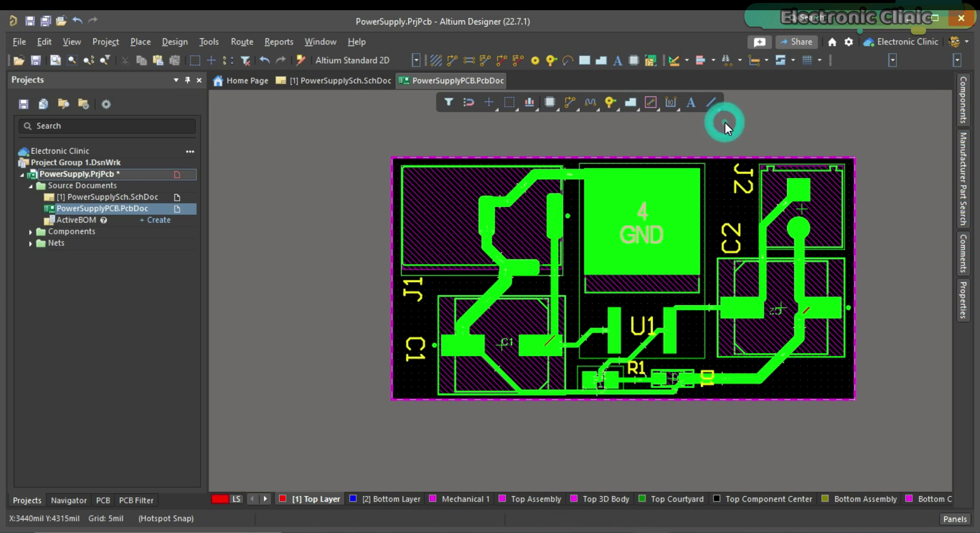
{"action": "key", "text": "shift+e"}
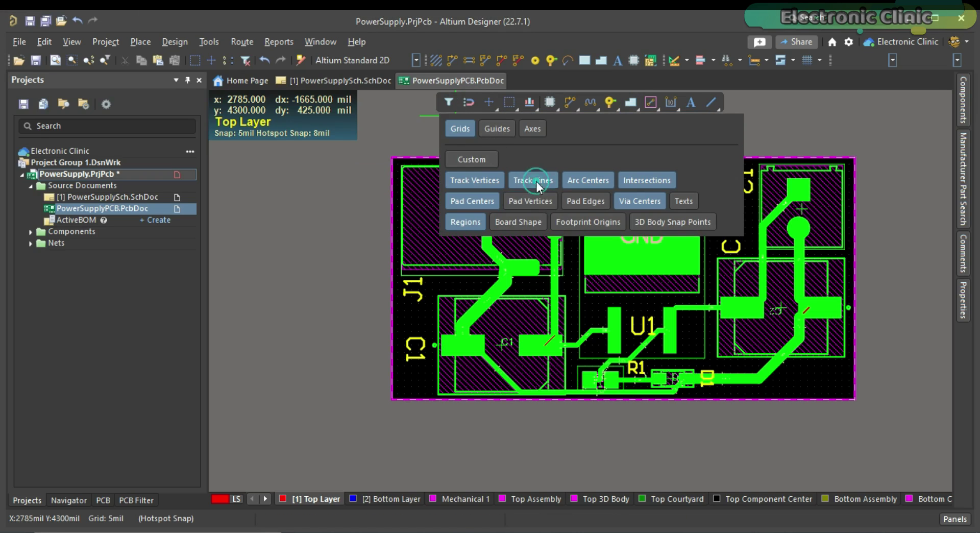
{"action": "left_click", "coordinate": [535, 201]}
{"action": "left_click", "coordinate": [591, 202]}
{"action": "left_click", "coordinate": [683, 202]}
{"action": "left_click", "coordinate": [674, 220]}
{"action": "left_click", "coordinate": [592, 222]}
{"action": "left_click", "coordinate": [537, 222]}
{"action": "right_click", "coordinate": [357, 180]}
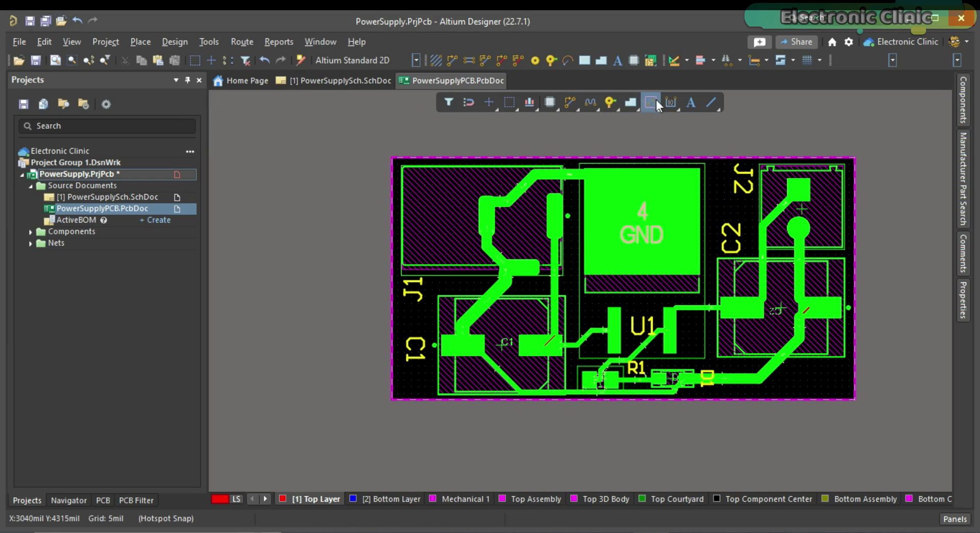
Place a polygon pour on the Top Layer that follows the four board corners and covers the whole board.
{"action": "left_click", "coordinate": [392, 158]}
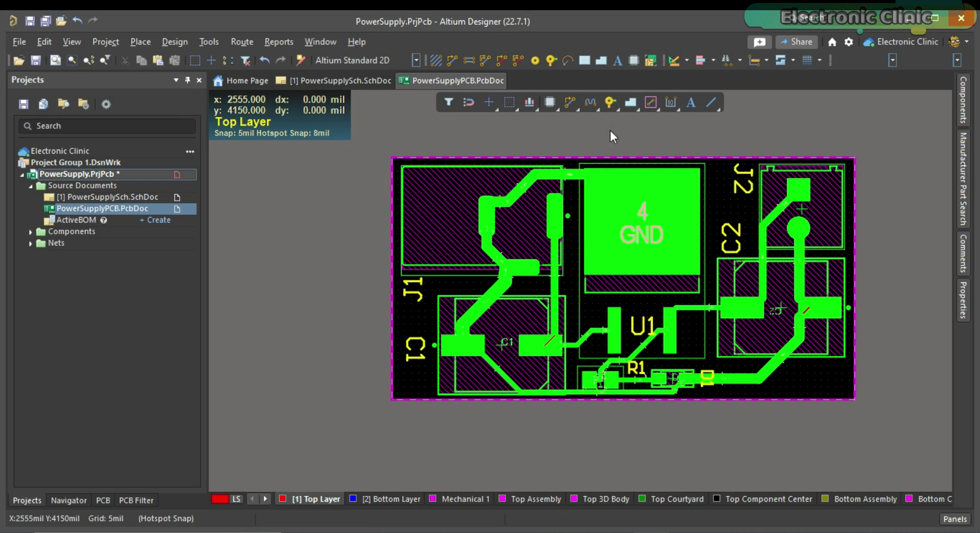
{"action": "left_click", "coordinate": [855, 157]}
{"action": "left_click", "coordinate": [855, 399]}
{"action": "left_click", "coordinate": [392, 399]}
{"action": "right_click", "coordinate": [393, 399]}
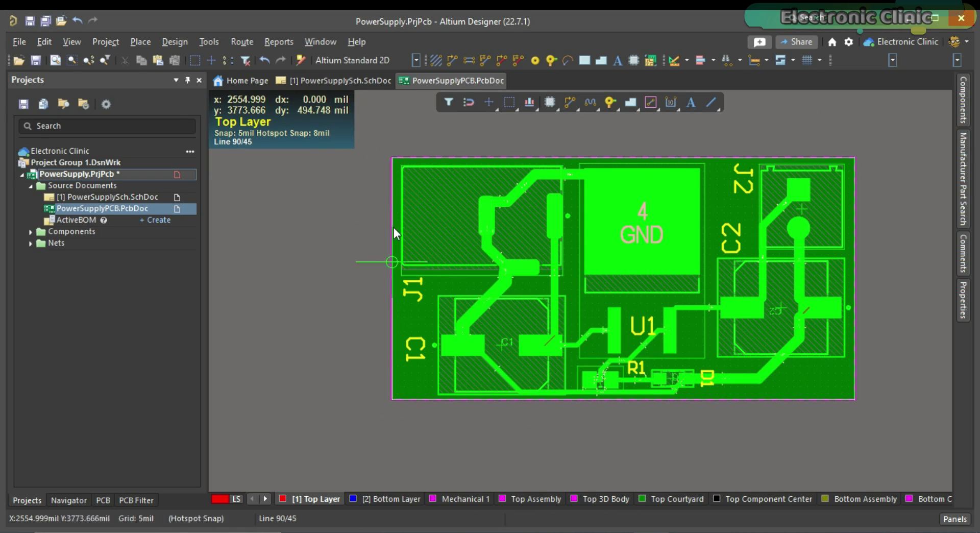
{"action": "left_click", "coordinate": [392, 157]}
{"action": "right_click", "coordinate": [334, 188]}
{"action": "right_click", "coordinate": [358, 230]}
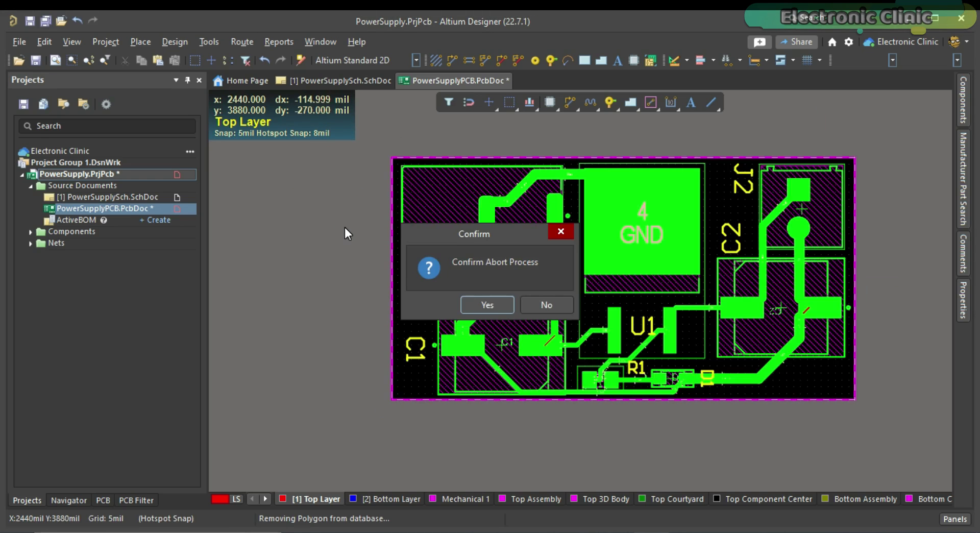
{"action": "left_click", "coordinate": [492, 303]}
{"action": "left_click", "coordinate": [340, 219]}
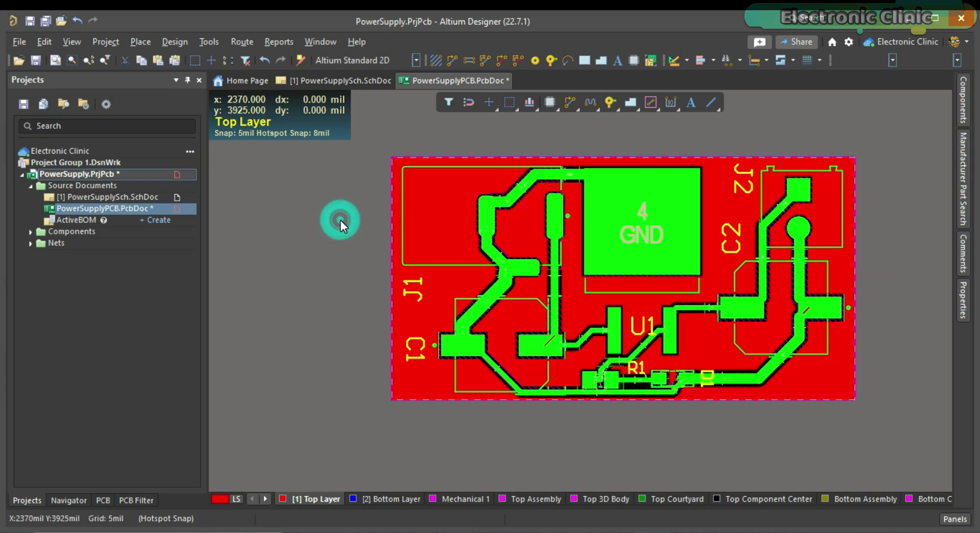
Check the Top Layer copper pour in the 3D view and return to the 2D layout.
{"action": "key", "text": "3"}
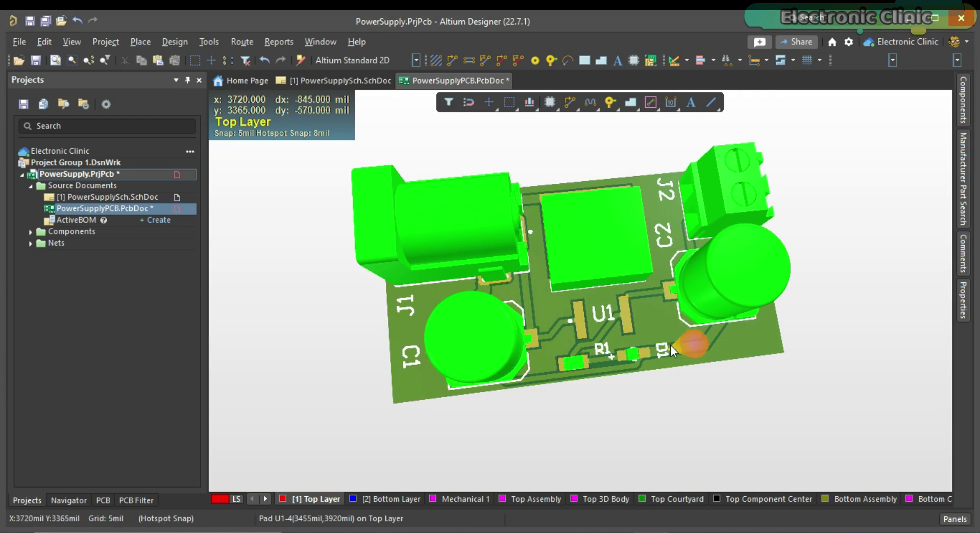
{"action": "scroll", "coordinate": [644, 309], "scroll_direction": "up", "scroll_amount": 4, "text": "ctrl"}
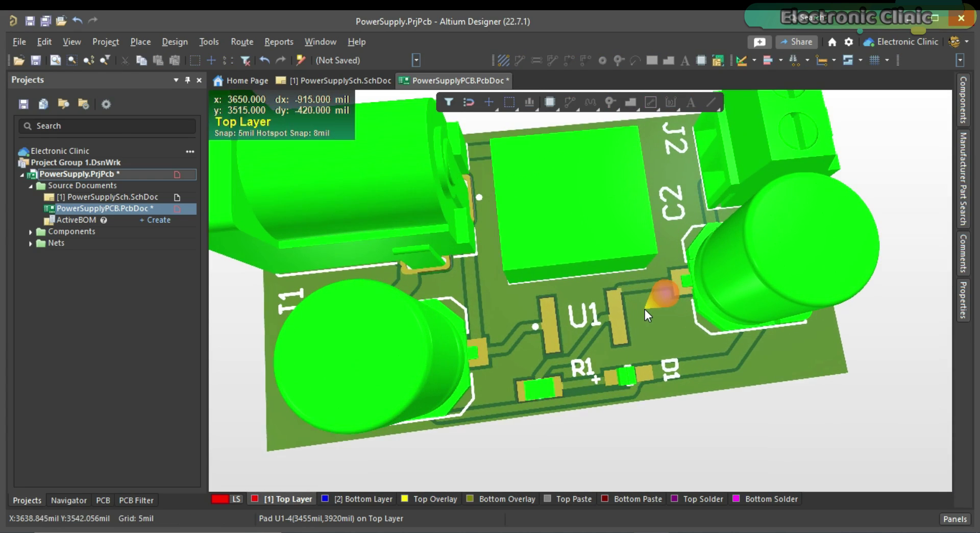
{"action": "key", "text": "2"}
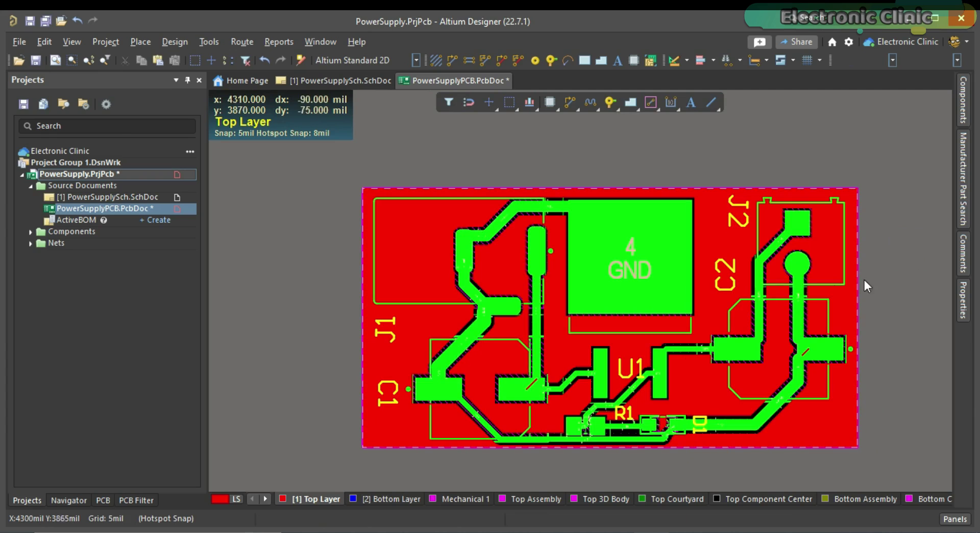
Make the Bottom Layer active and place a polygon pour on it covering the whole board outline.
{"action": "left_click", "coordinate": [384, 498]}
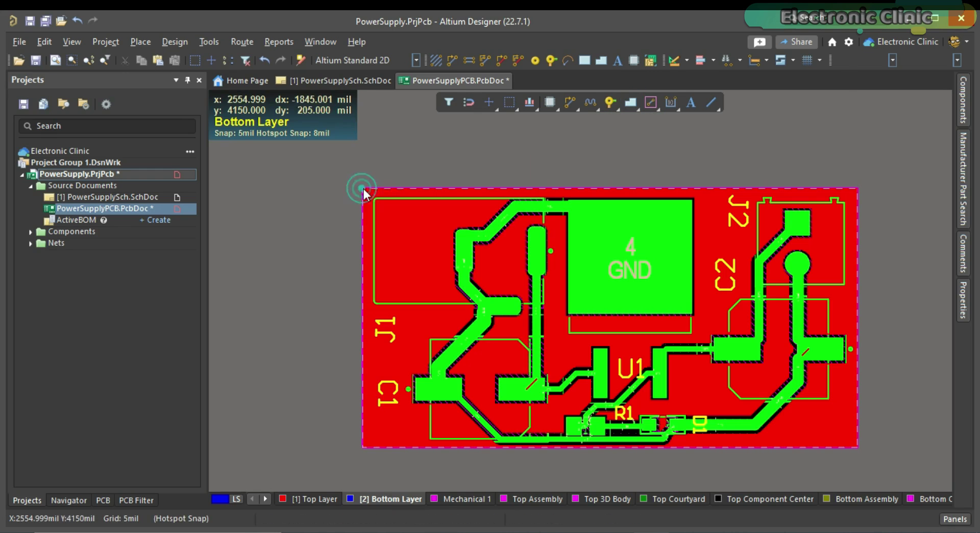
{"action": "left_click", "coordinate": [857, 446]}
{"action": "key", "text": "space"}
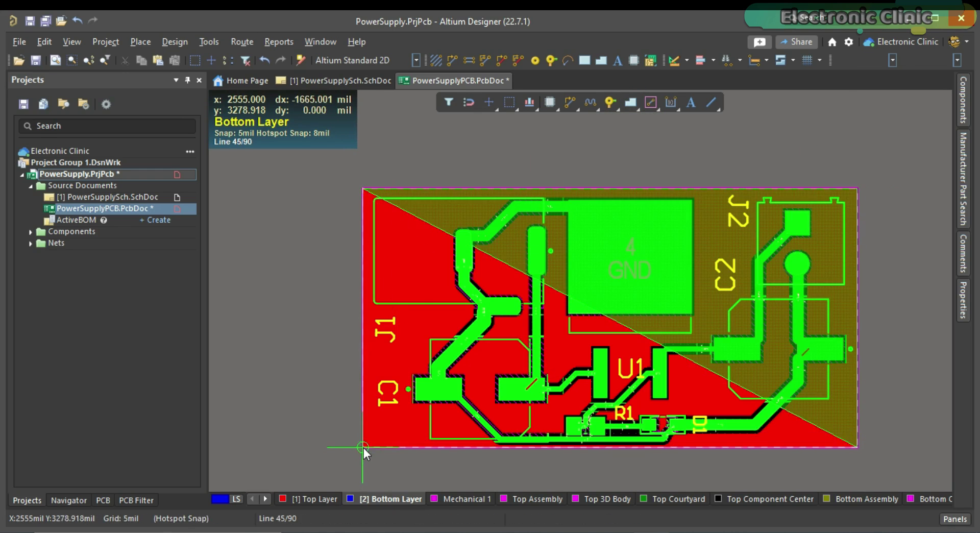
{"action": "left_click", "coordinate": [363, 448]}
{"action": "left_click", "coordinate": [363, 188]}
{"action": "right_click", "coordinate": [320, 204]}
{"action": "right_click", "coordinate": [508, 390]}
Inspect the board with both copper pours in the 3D view from several angles.
{"action": "scroll", "coordinate": [507, 390], "scroll_direction": "down", "scroll_amount": 3, "text": "ctrl"}
{"action": "right_click_drag", "start_coordinate": [530, 205], "coordinate": [532, 378]}
{"action": "scroll", "coordinate": [531, 378], "scroll_direction": "up", "scroll_amount": 7, "text": "ctrl"}
{"action": "key", "text": "3"}
{"action": "right_click_drag", "start_coordinate": [678, 280], "coordinate": [693, 169], "text": "shift"}
{"action": "right_click_drag", "start_coordinate": [673, 242], "coordinate": [844, 494], "text": "shift"}
{"action": "right_click_drag", "start_coordinate": [831, 294], "coordinate": [903, 434], "text": "shift"}
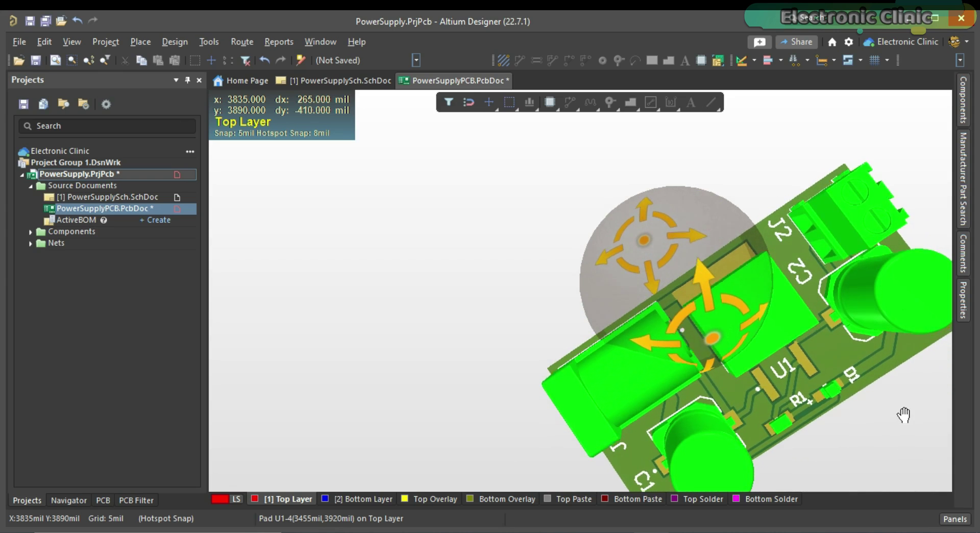